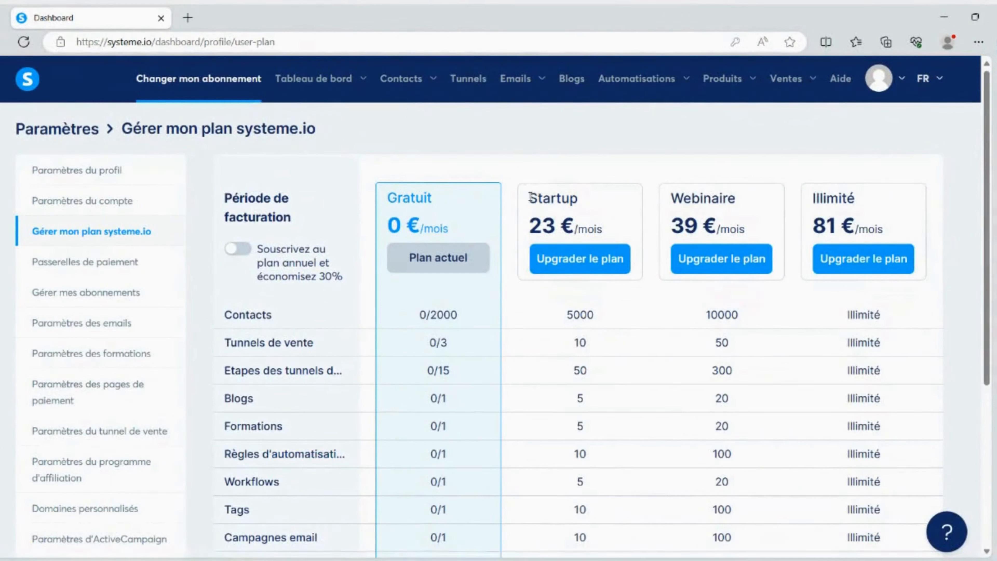
# Open the main dashboard (Tableau de bord) from the subscription plans page and highlight its Nouveaux contacts heading
pyautogui.moveTo(529, 198); pyautogui.dragTo(577, 197)
pyautogui.click(543, 172)
pyautogui.moveTo(326, 80)
pyautogui.click(330, 116)
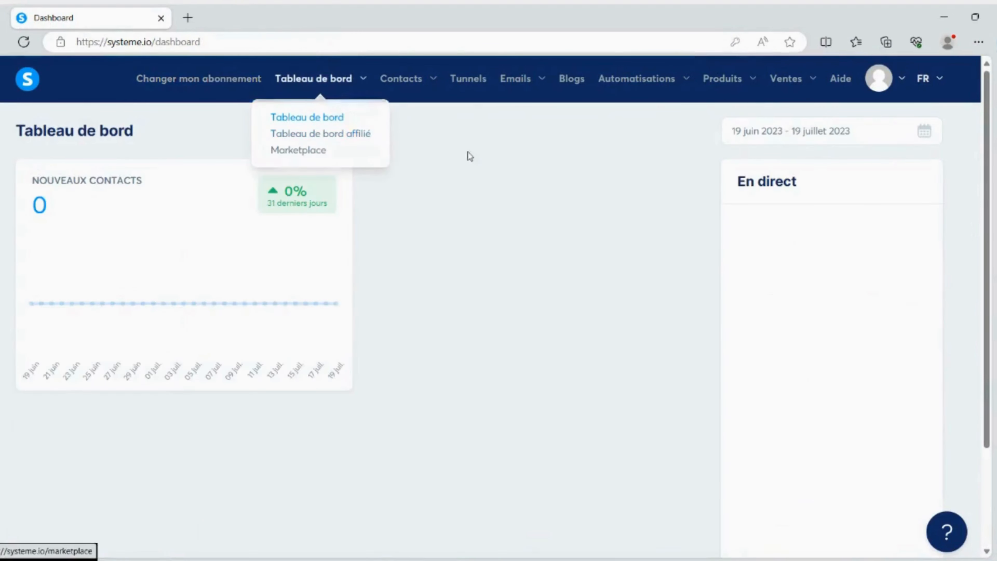
pyautogui.moveTo(36, 180); pyautogui.dragTo(131, 177)
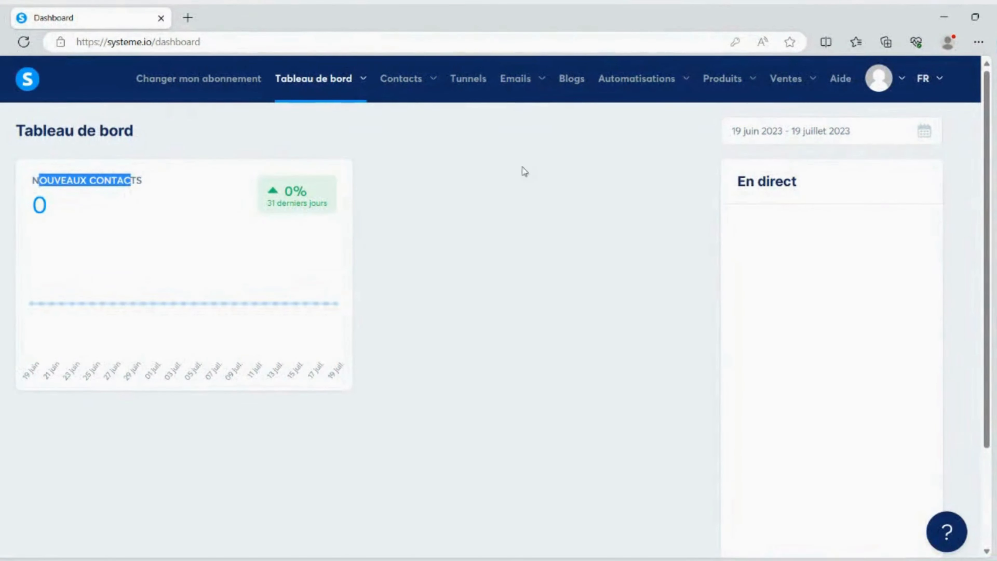
# Try picking 18 July 2023 in the dashboard's date range calendar, and close the calendar without applying it
pyautogui.click(924, 132)
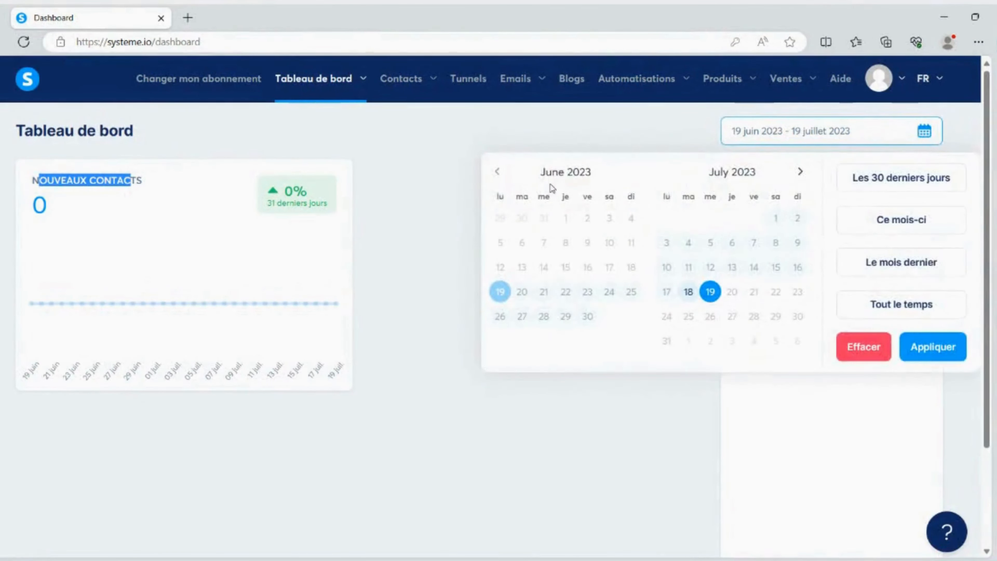
pyautogui.click(496, 171)
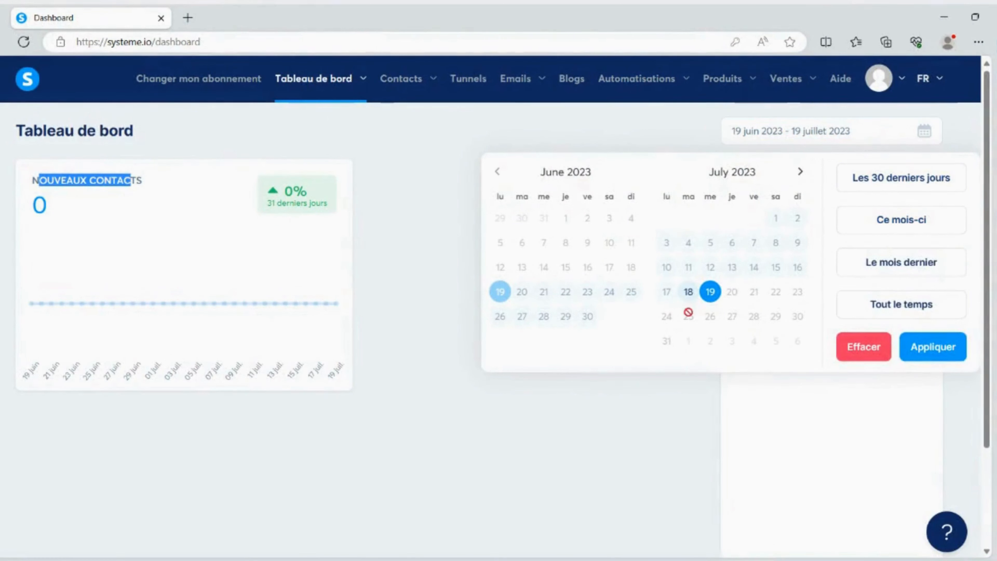
pyautogui.click(688, 291)
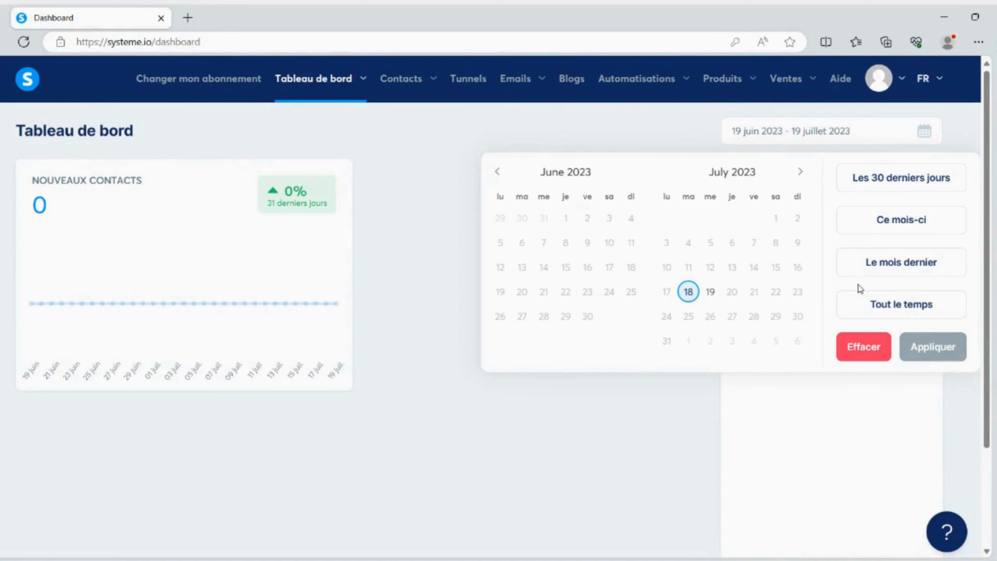
pyautogui.click(439, 141)
# Open the affiliate dashboard (Tableau de bord affilié) and select the link icon of the systeme.io promotion link
pyautogui.moveTo(356, 99)
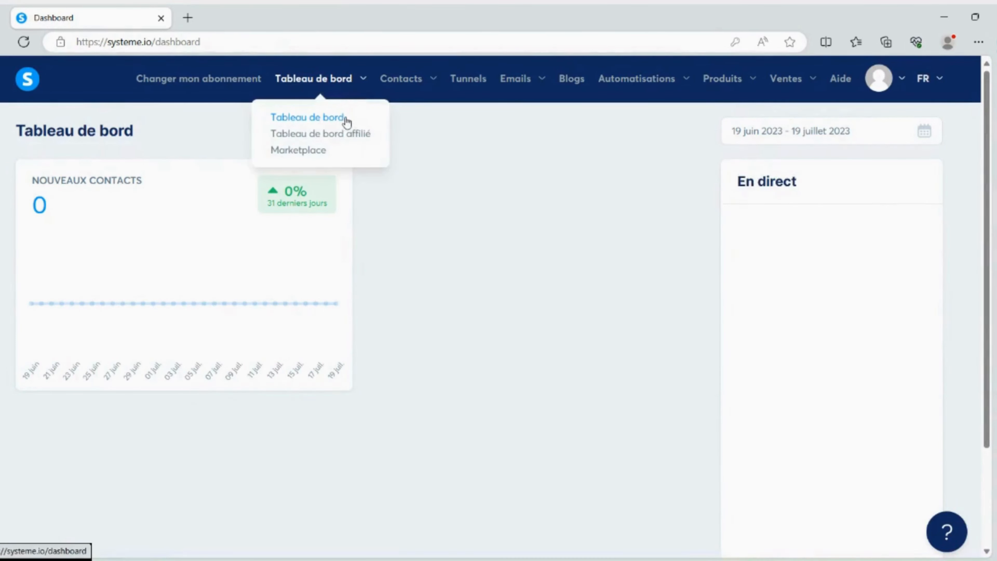
pyautogui.click(344, 135)
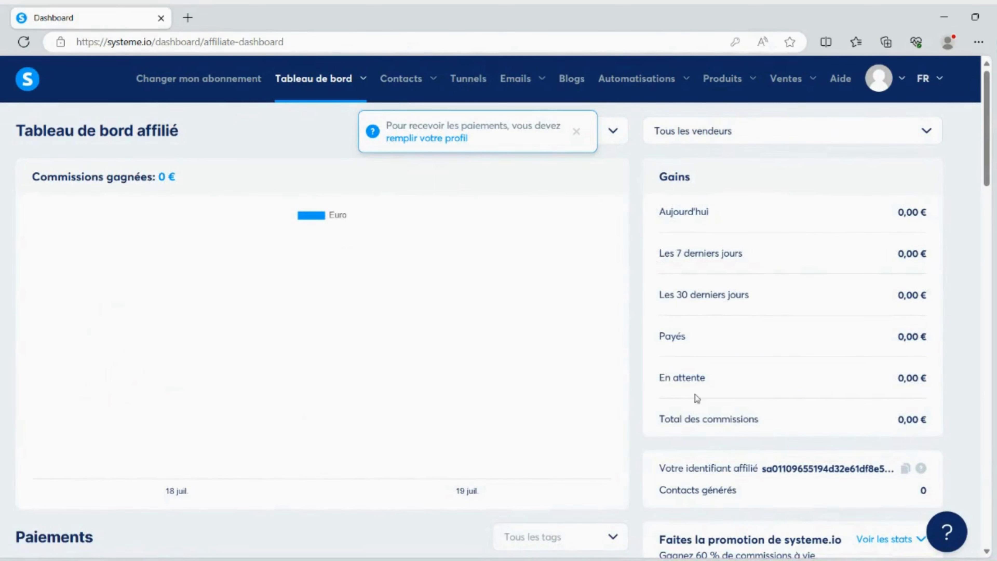
pyautogui.scroll(-4, 758, 340)
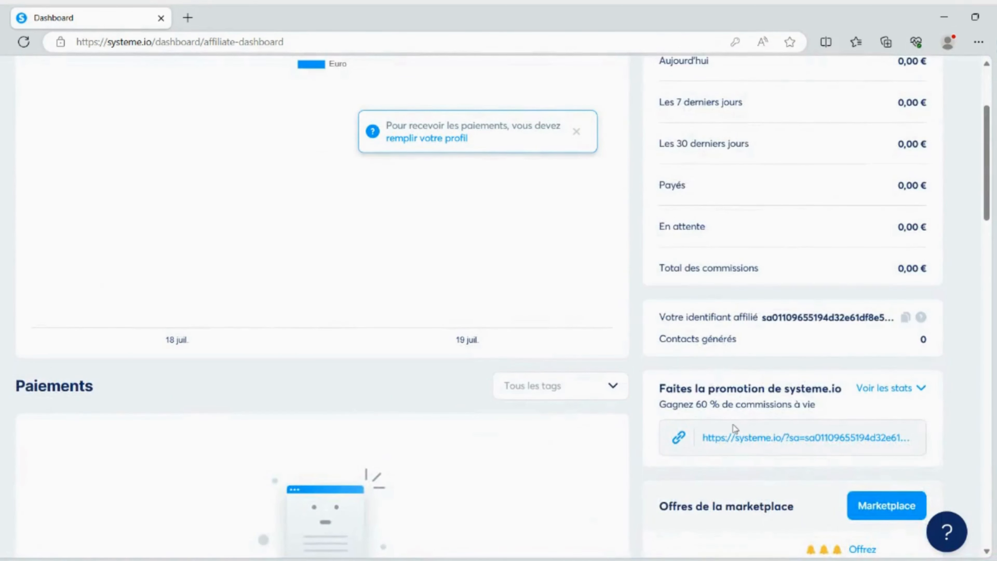
pyautogui.click(679, 437)
# Review the affiliate dashboard's earnings, marketplace offers, payments, contacts and invoices sections
pyautogui.scroll(3, 697, 278)
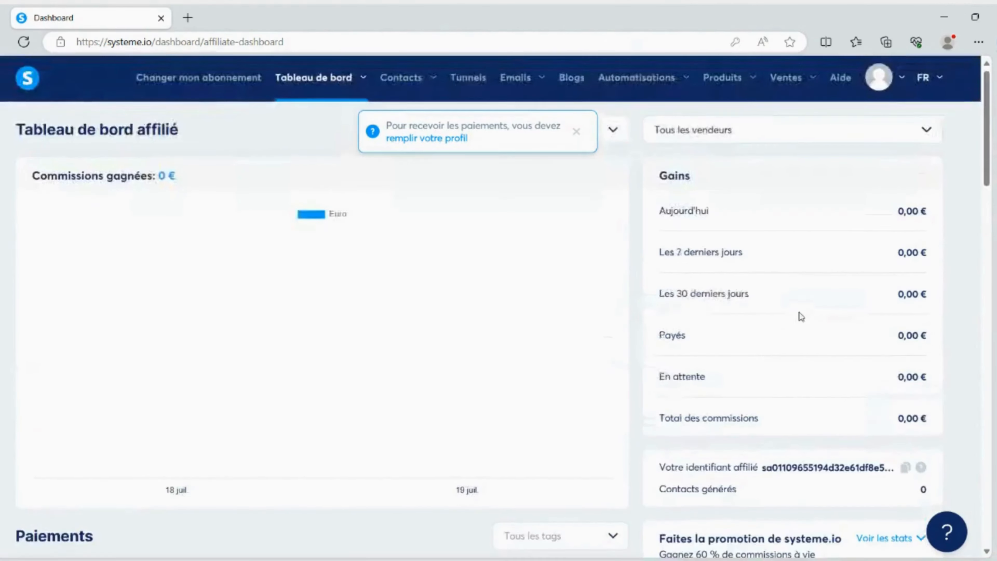
pyautogui.scroll(-10, 801, 316)
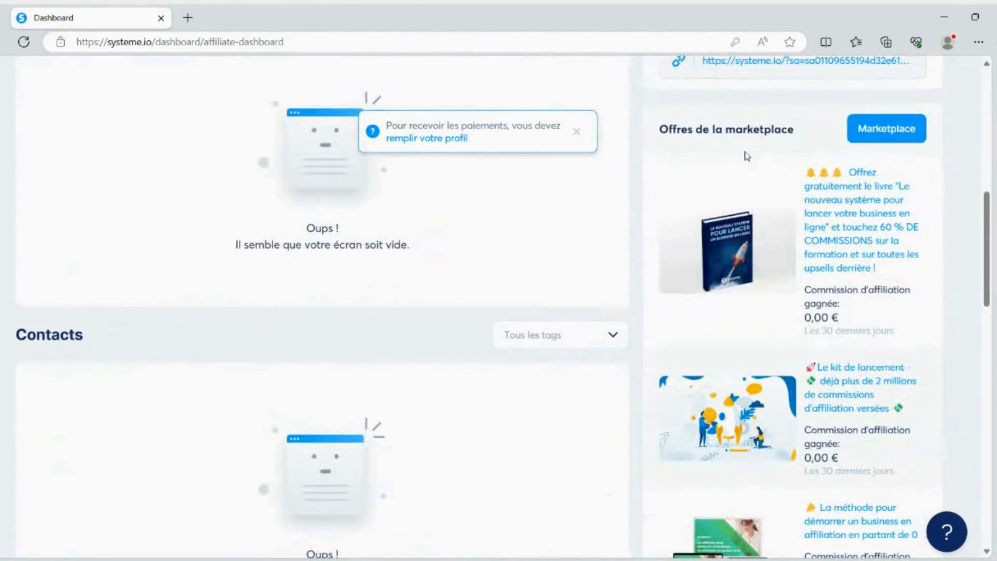
pyautogui.scroll(-5, 440, 272)
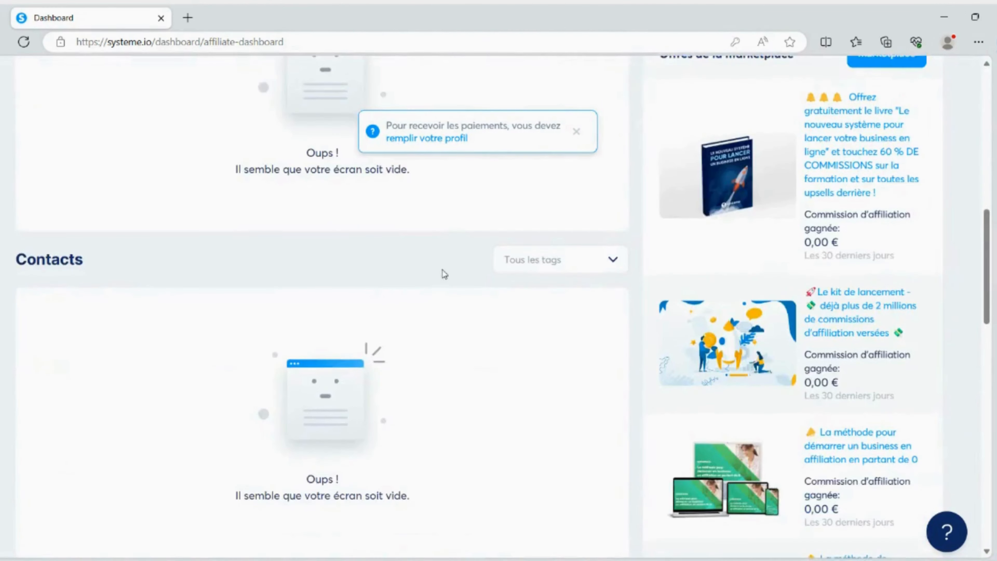
pyautogui.scroll(-3, 58, 214)
pyautogui.scroll(4, 80, 275)
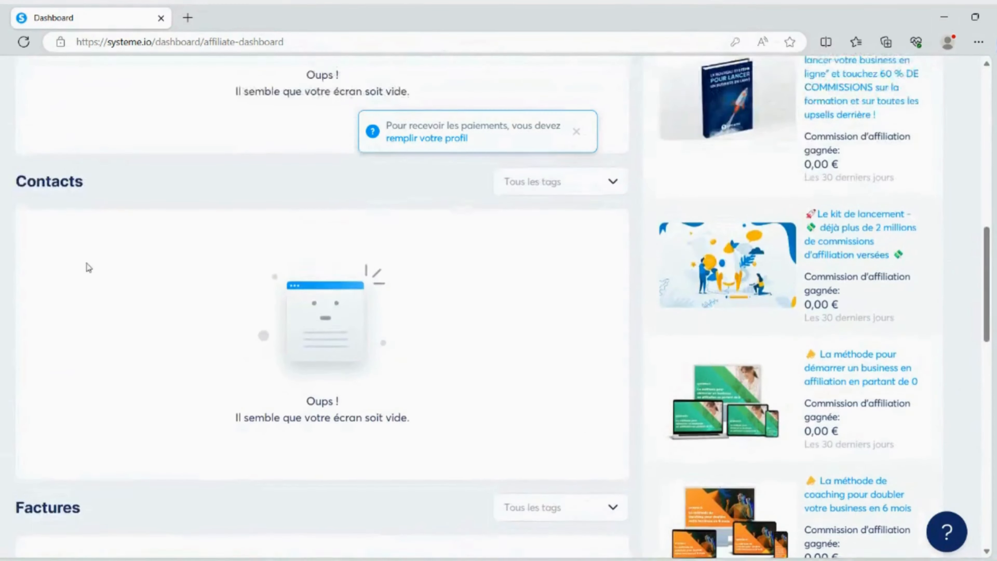
pyautogui.scroll(-4, 81, 287)
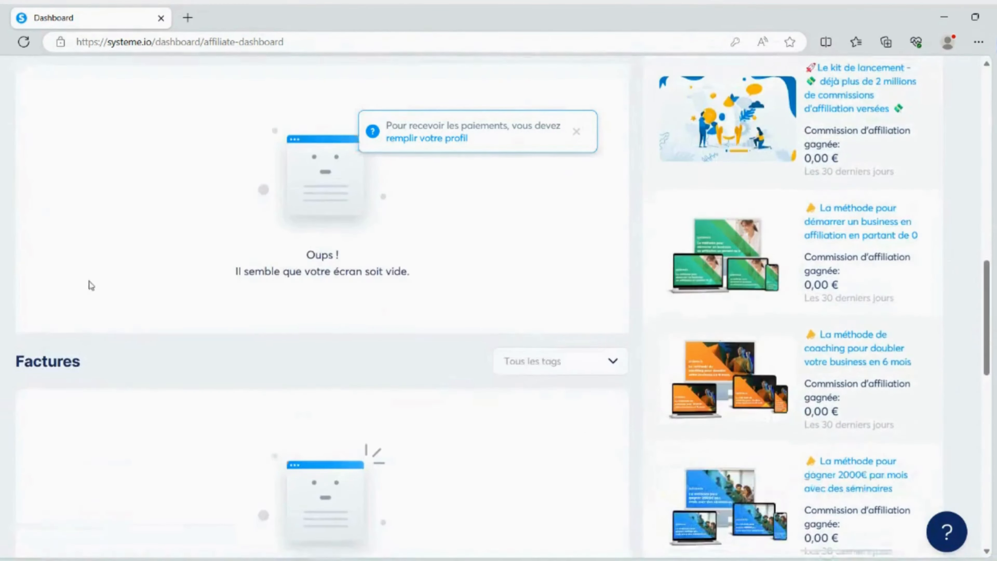
pyautogui.scroll(13, 385, 349)
pyautogui.scroll(5, 386, 348)
# Dismiss the notice about completing the profile to receive payments and open the Marketplace
pyautogui.moveTo(318, 78)
pyautogui.click(321, 155)
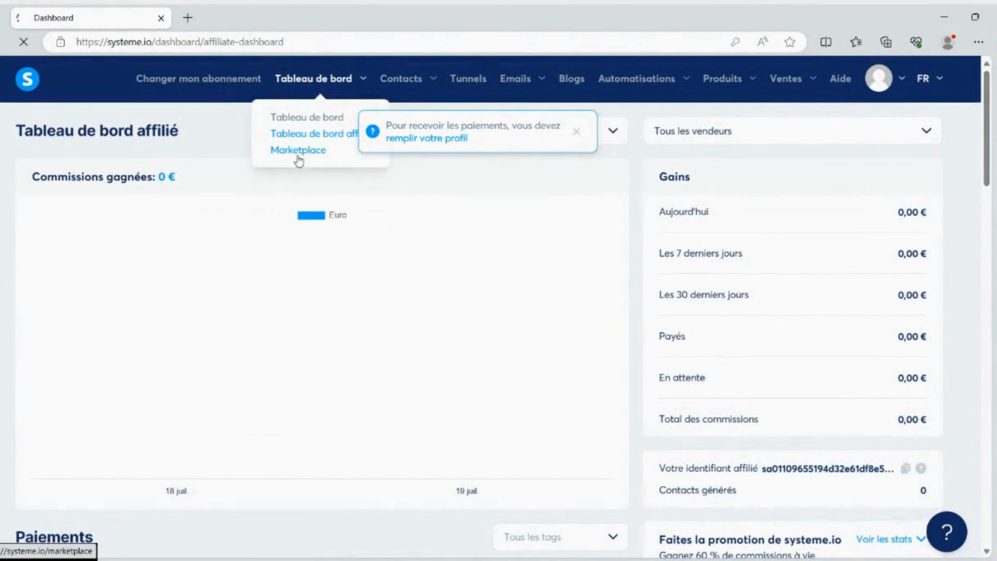
pyautogui.click(576, 132)
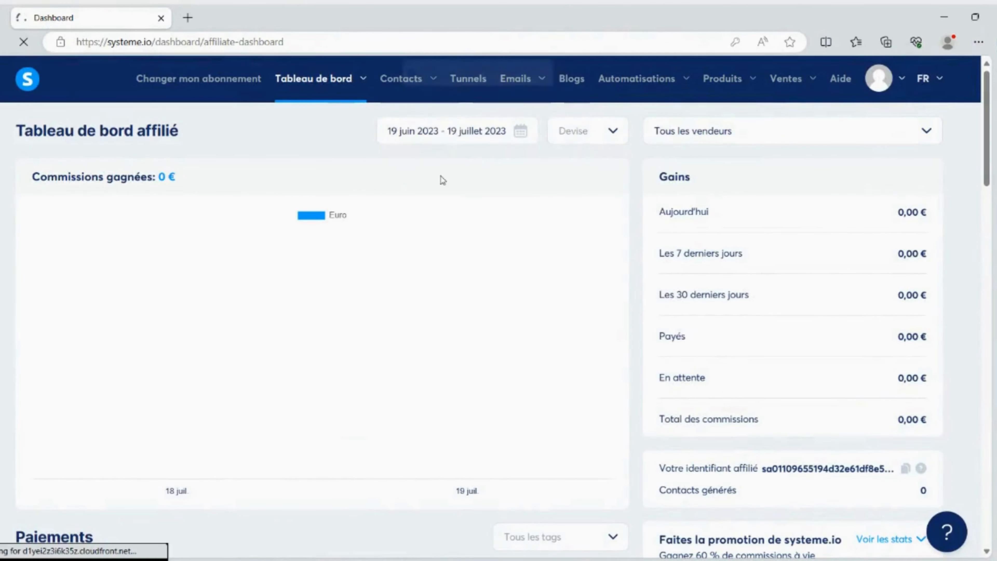
pyautogui.moveTo(335, 105)
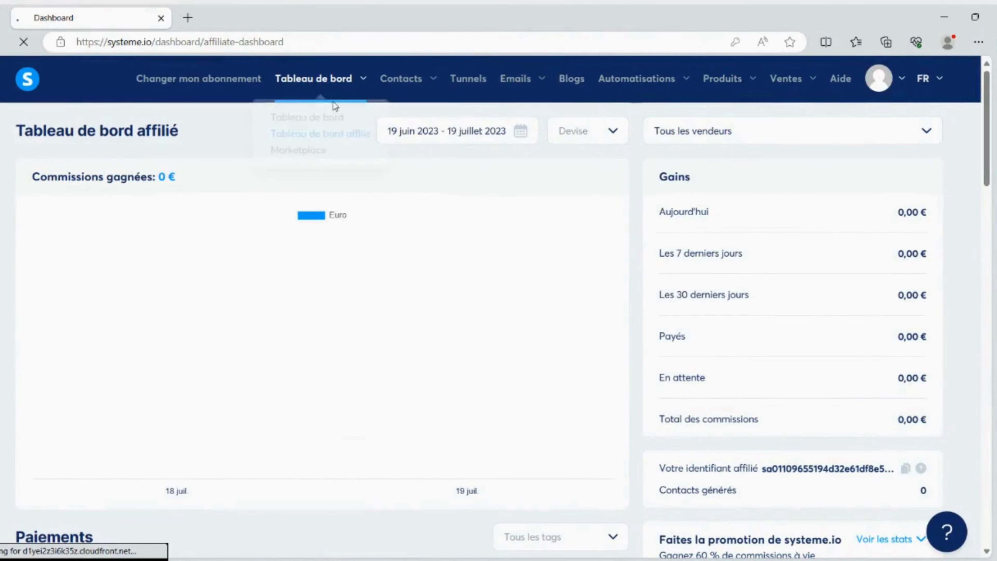
pyautogui.click(317, 150)
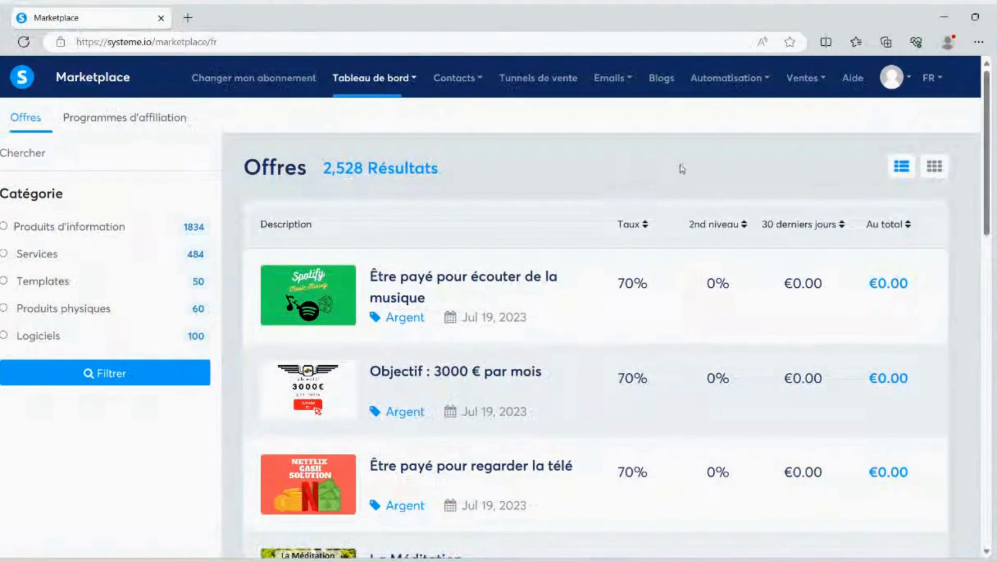
# Sort the marketplace offers by total commissions in descending order and open Les Reines de l'Affiliation in a new tab
pyautogui.click(909, 229)
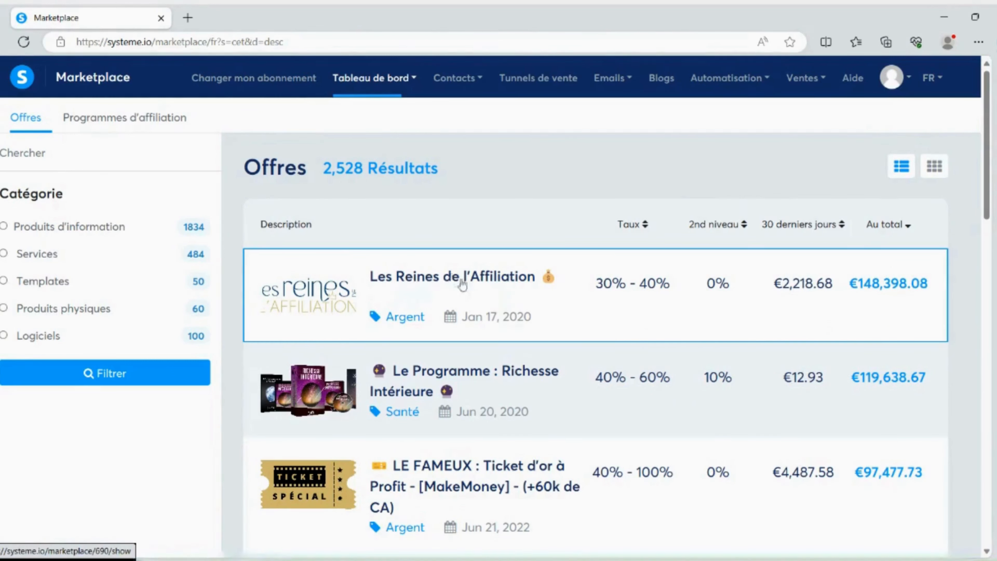
pyautogui.rightClick(446, 280)
pyautogui.click(470, 290)
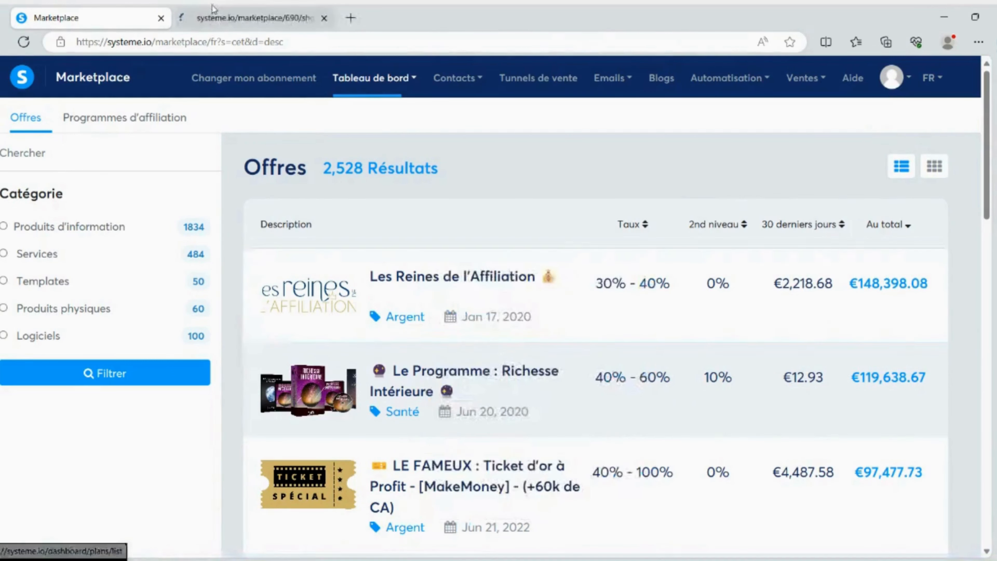
pyautogui.hotkey('ctrl', 'Tab')
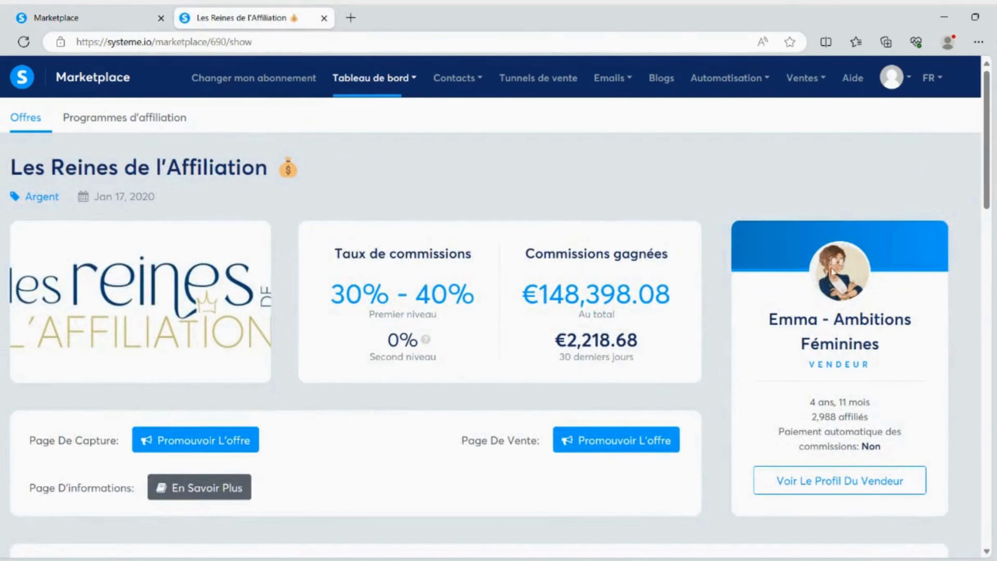
# Read through the offer's description, bonuses, commission terms, advantages and promotion conditions
pyautogui.scroll(-2, 821, 322)
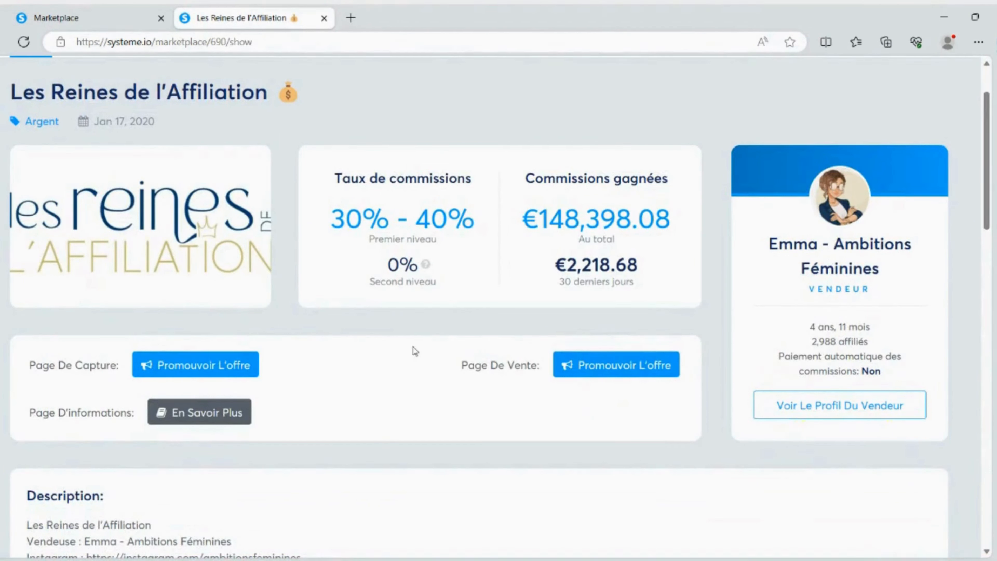
pyautogui.scroll(-7, 127, 295)
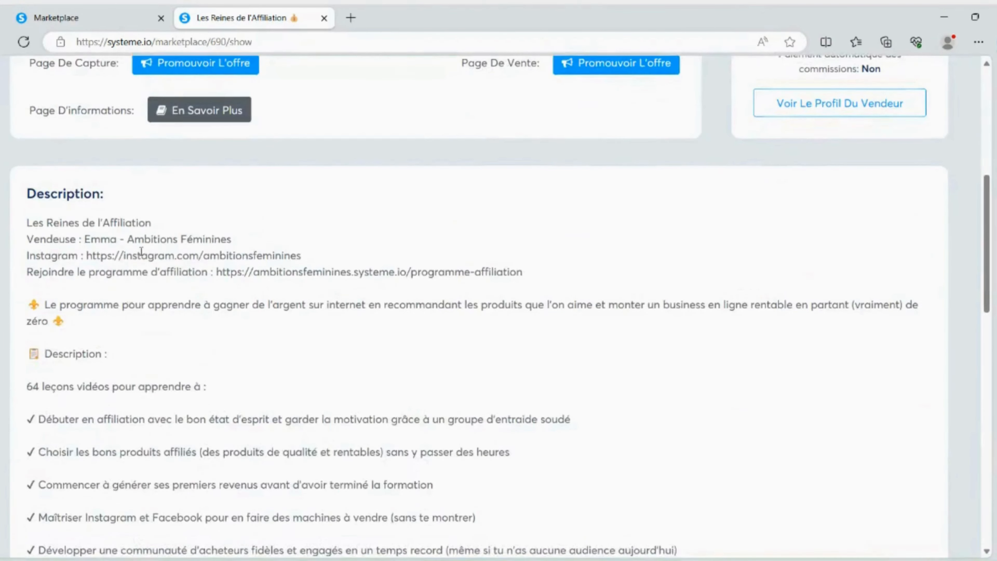
pyautogui.scroll(-3, 80, 213)
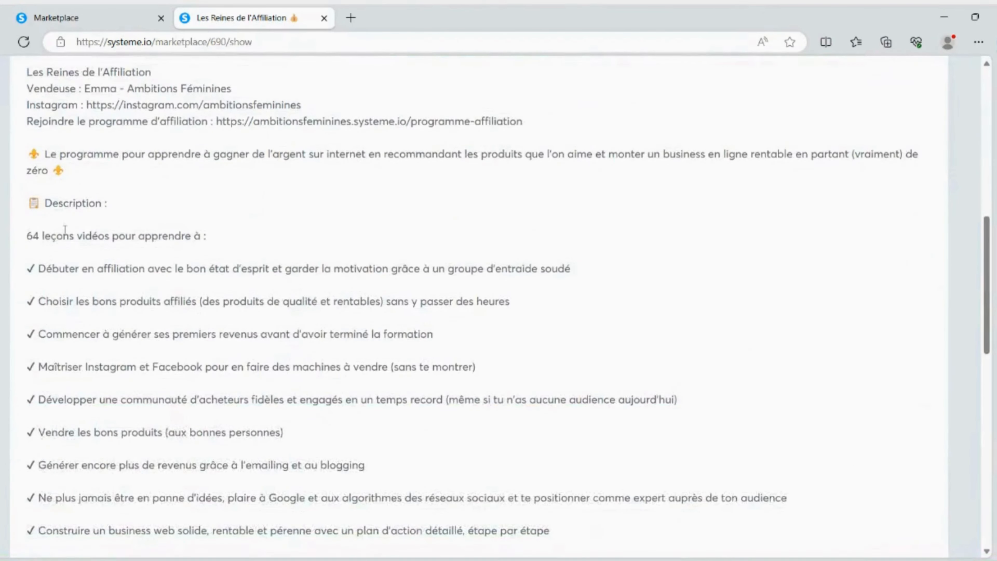
pyautogui.scroll(-12, 301, 361)
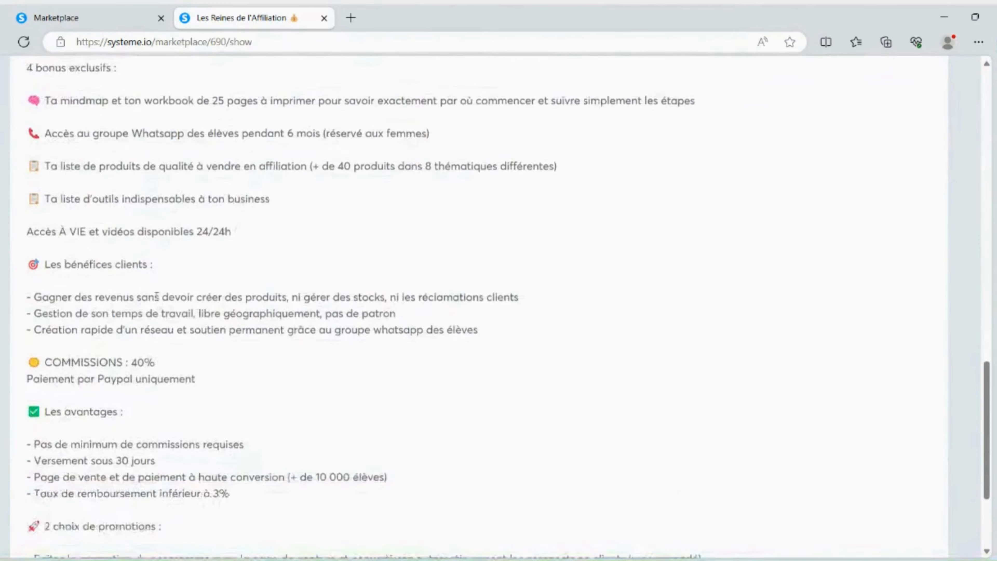
pyautogui.scroll(-3, 108, 305)
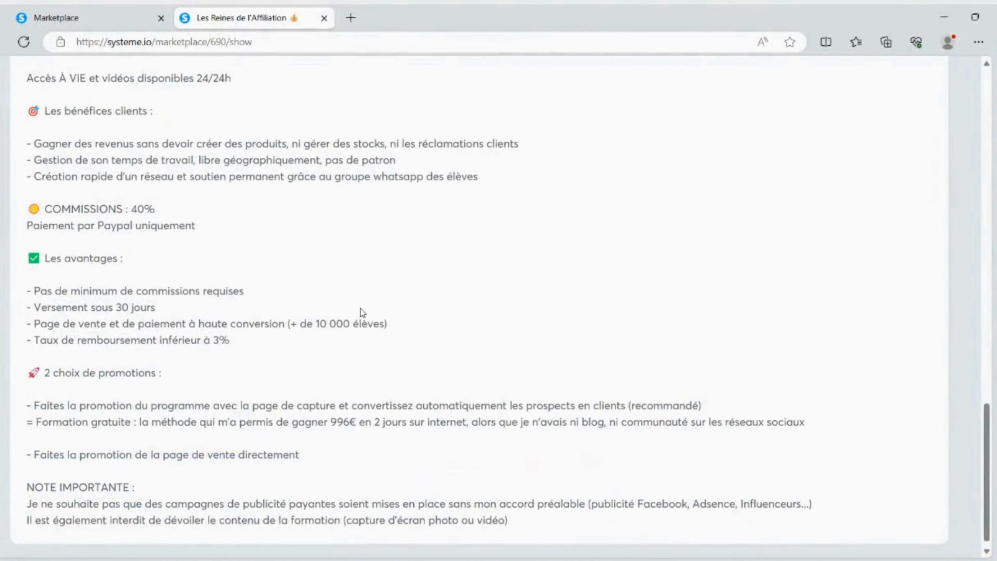
pyautogui.scroll(-1, 345, 312)
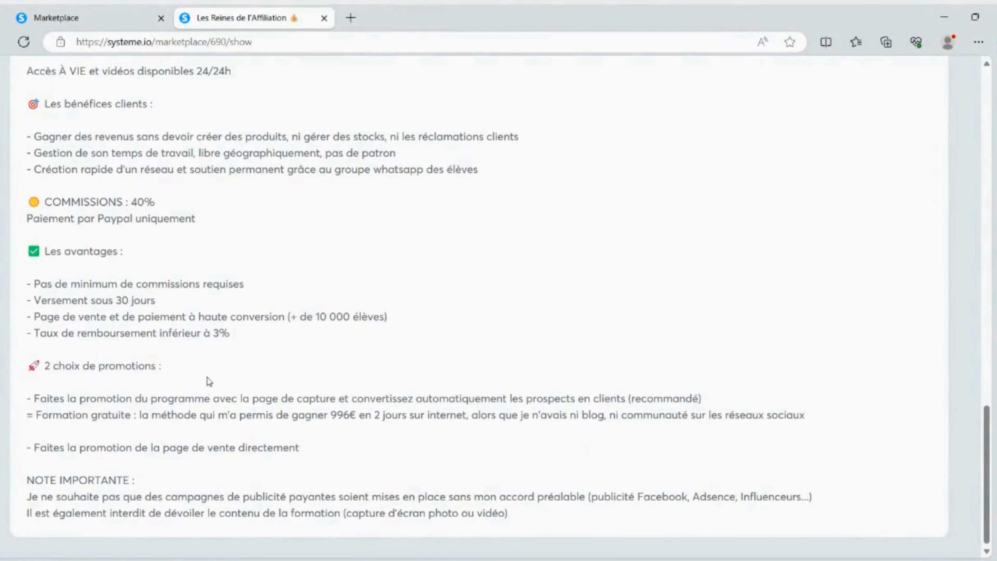
pyautogui.scroll(15, 208, 379)
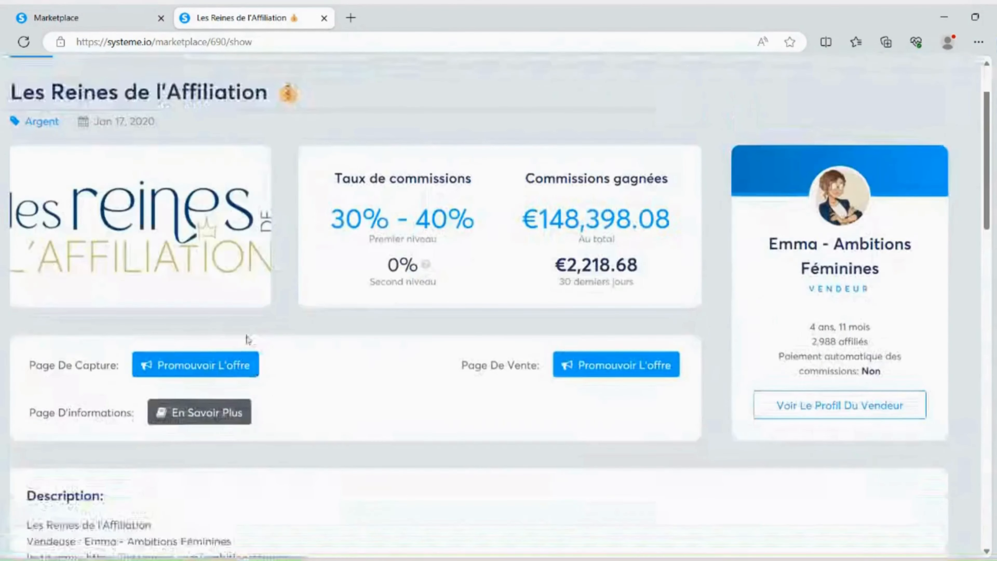
# Open the offer's capture page promotion link in a new tab and view the page behind it
pyautogui.rightClick(171, 367)
pyautogui.click(227, 164)
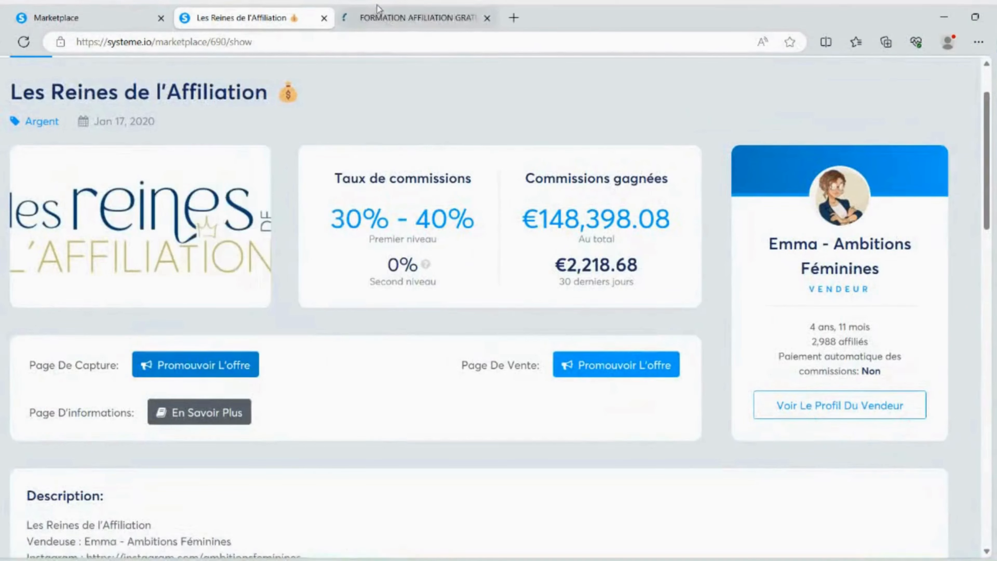
pyautogui.click(378, 12)
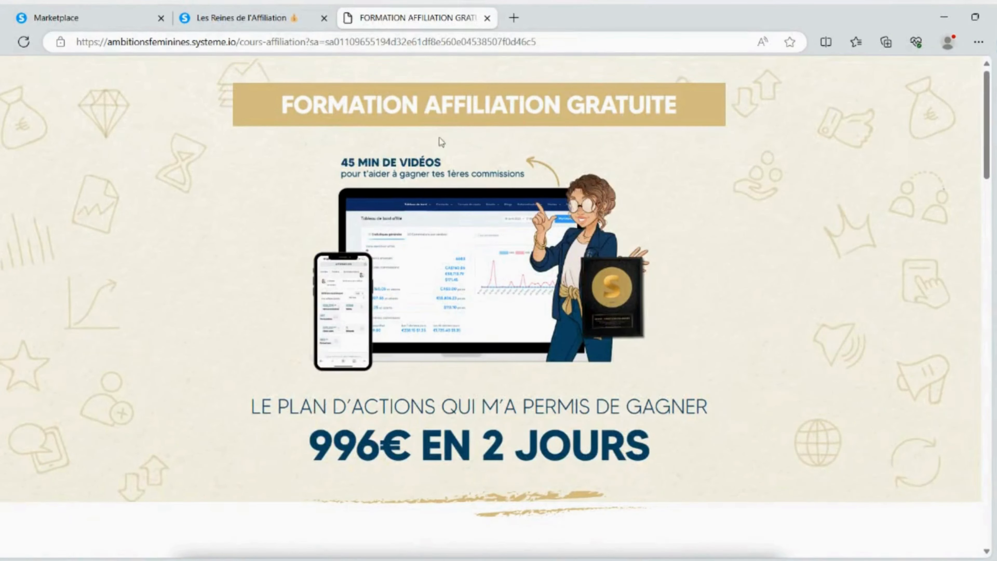
pyautogui.scroll(-2, 471, 188)
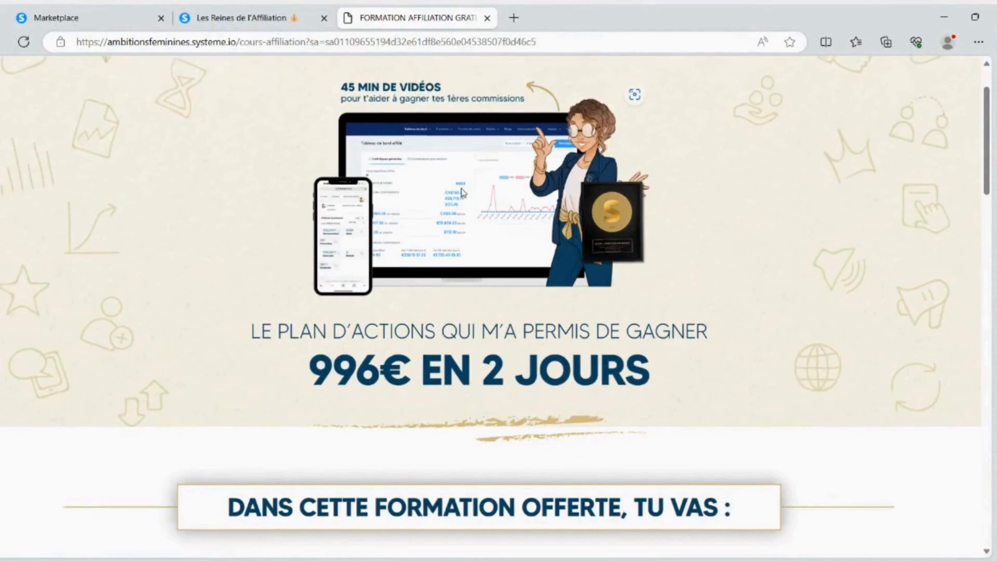
# Return to the Marketplace tab, open the contacts list and enable its Email filter
pyautogui.click(290, 8)
pyautogui.click(90, 17)
pyautogui.moveTo(369, 84)
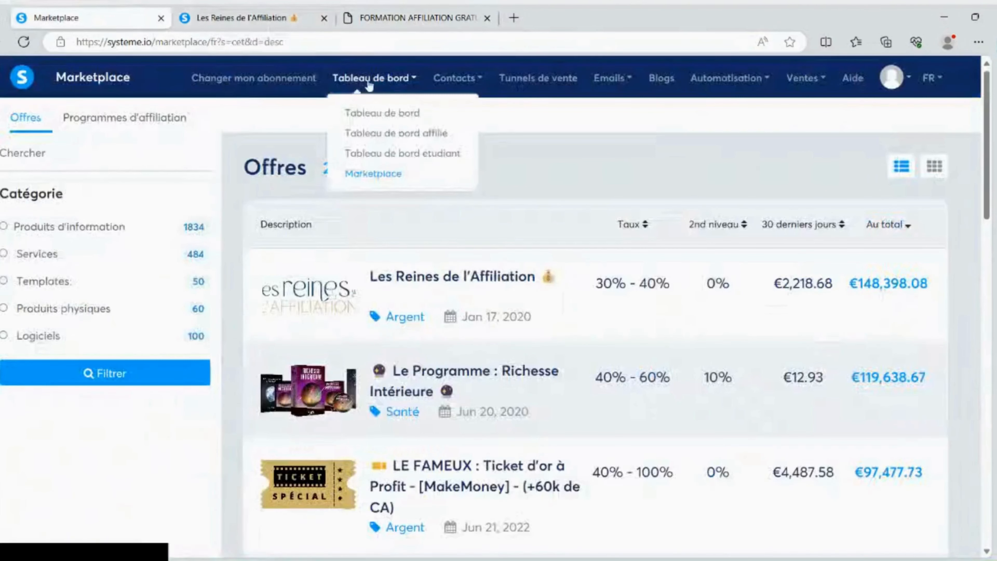
pyautogui.moveTo(471, 83)
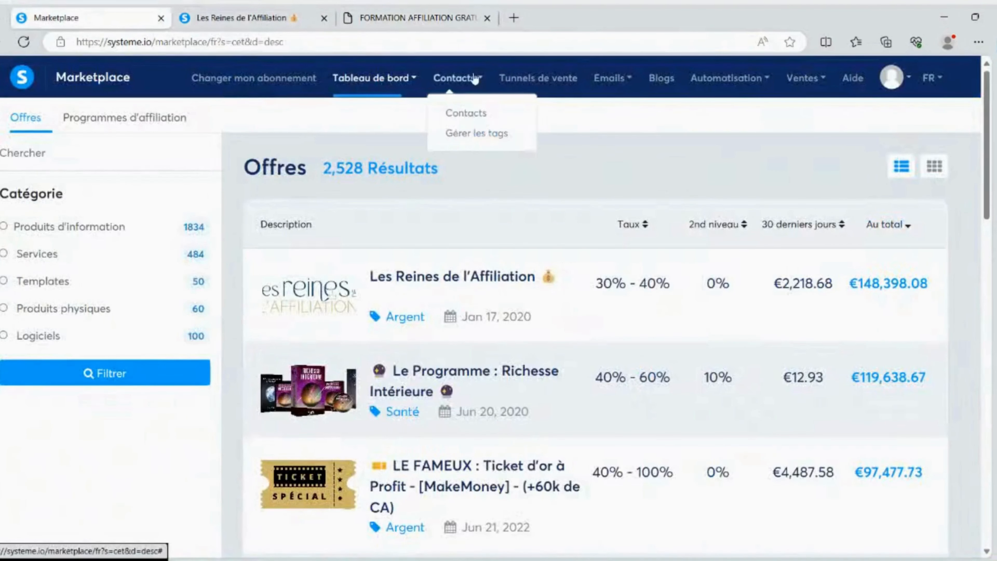
pyautogui.click(471, 112)
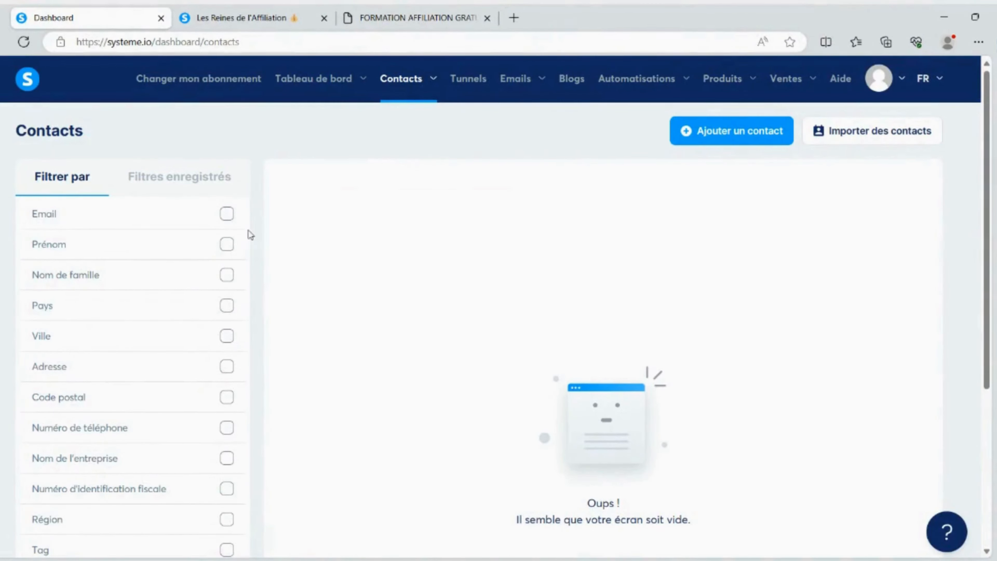
pyautogui.scroll(-2, 116, 239)
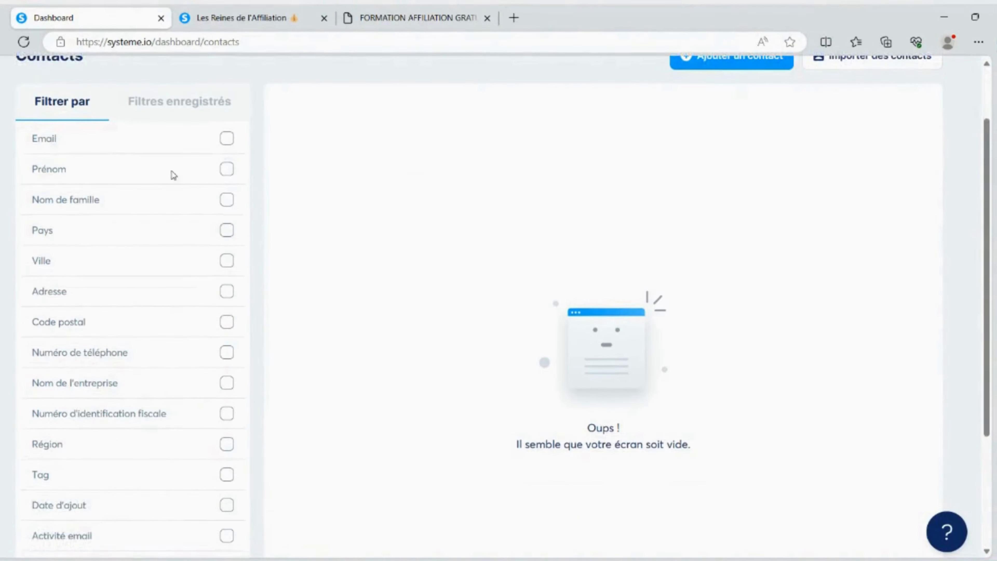
pyautogui.click(227, 140)
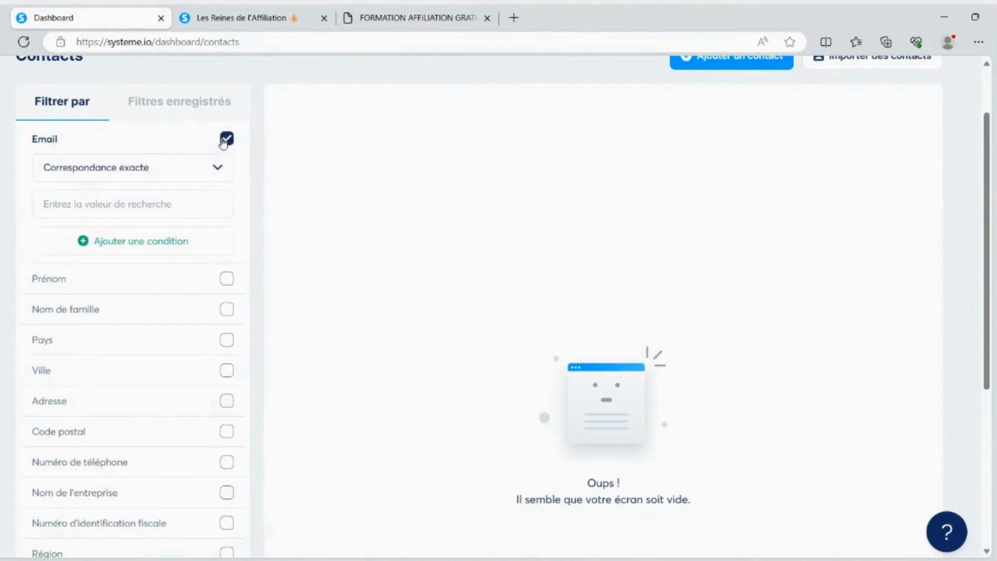
# Filter the contacts to emails that contain (Contient) a given first name
pyautogui.click(223, 171)
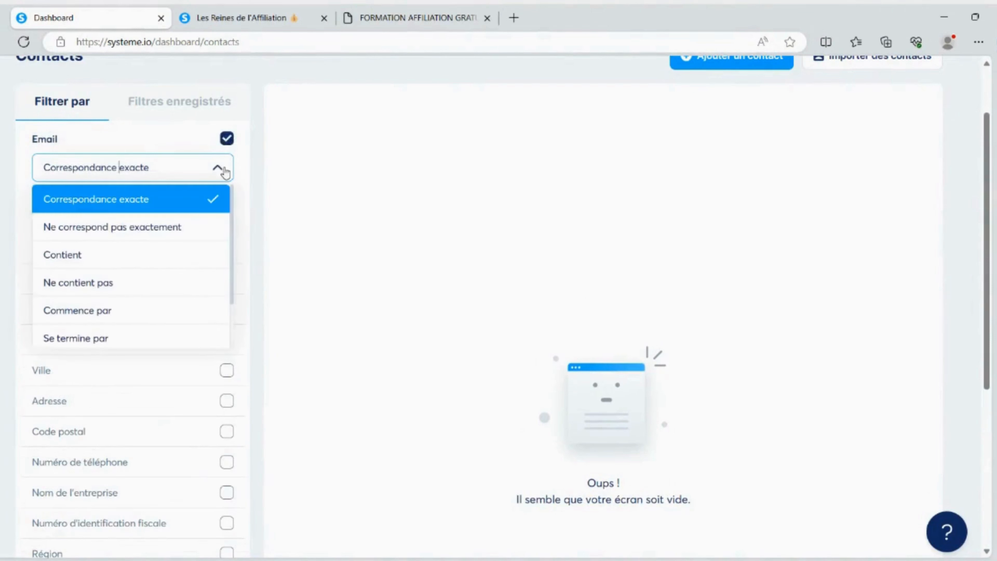
pyautogui.click(95, 258)
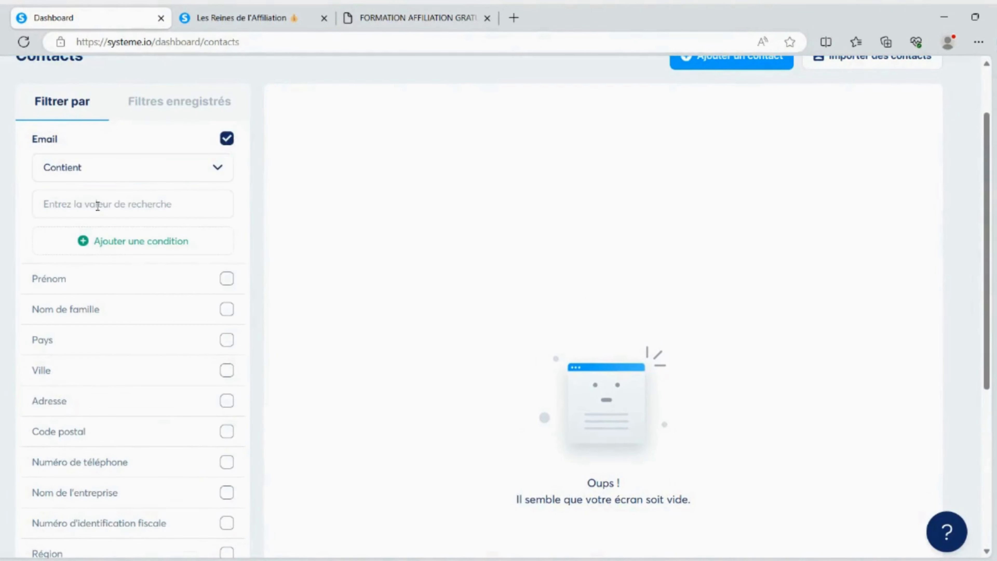
pyautogui.click(97, 207)
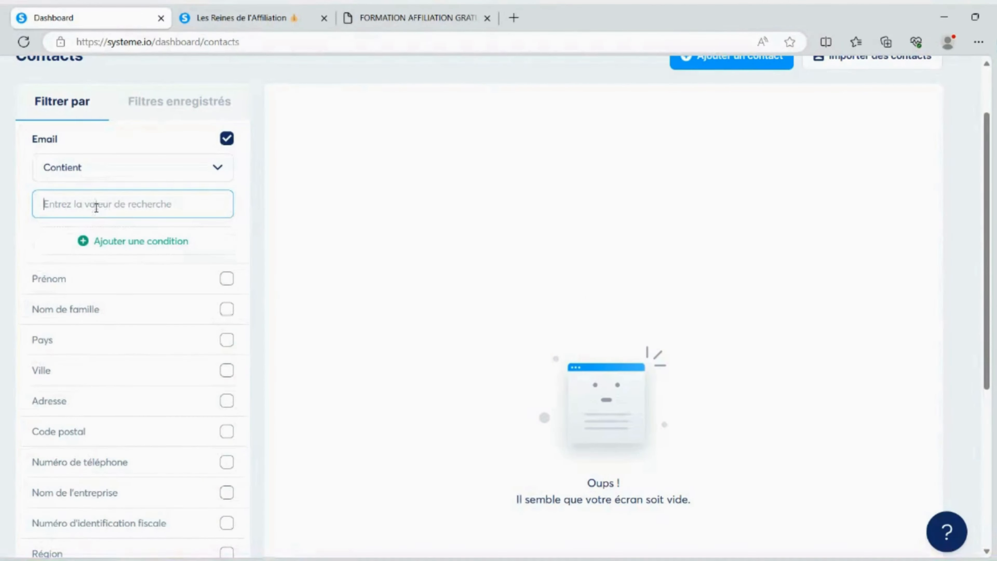
pyautogui.write('jean')
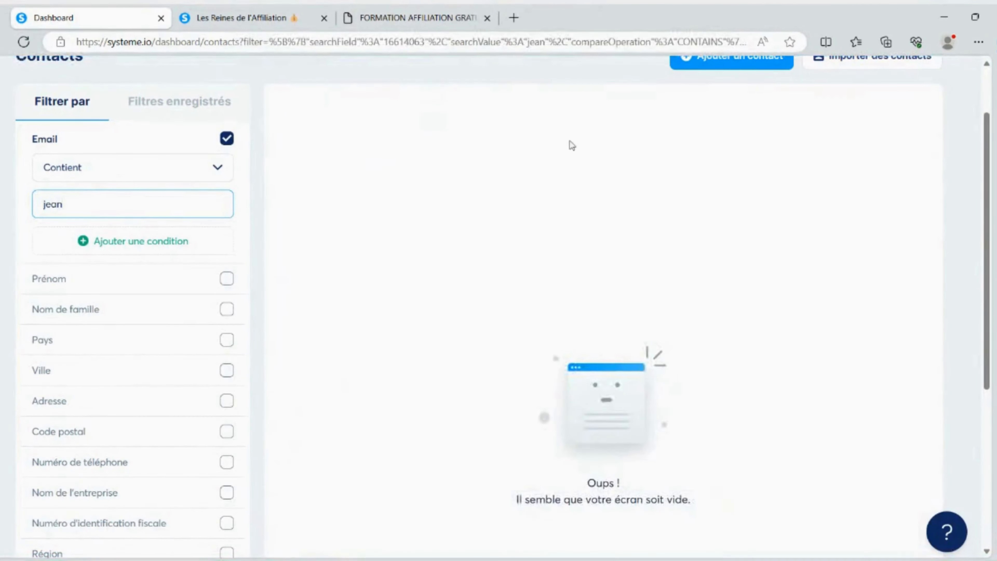
# Look through the remaining contact filter criteria and reset all the filters
pyautogui.scroll(-5, 93, 235)
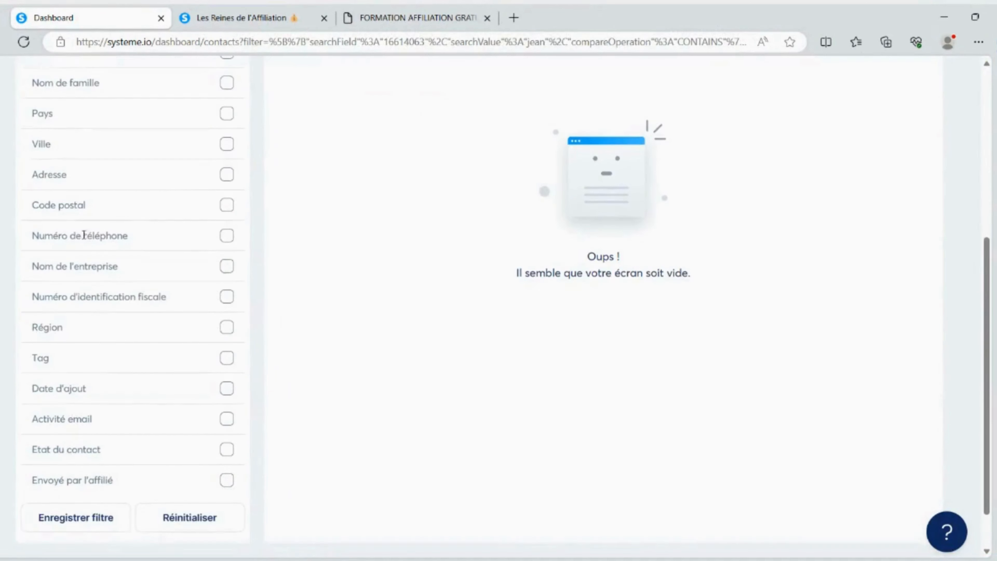
pyautogui.scroll(-2, 165, 345)
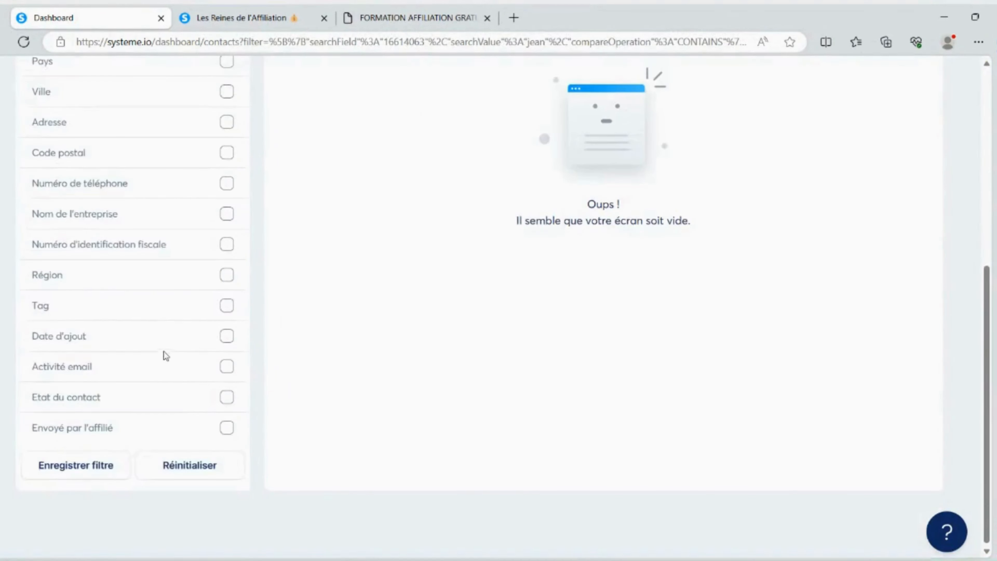
pyautogui.click(200, 467)
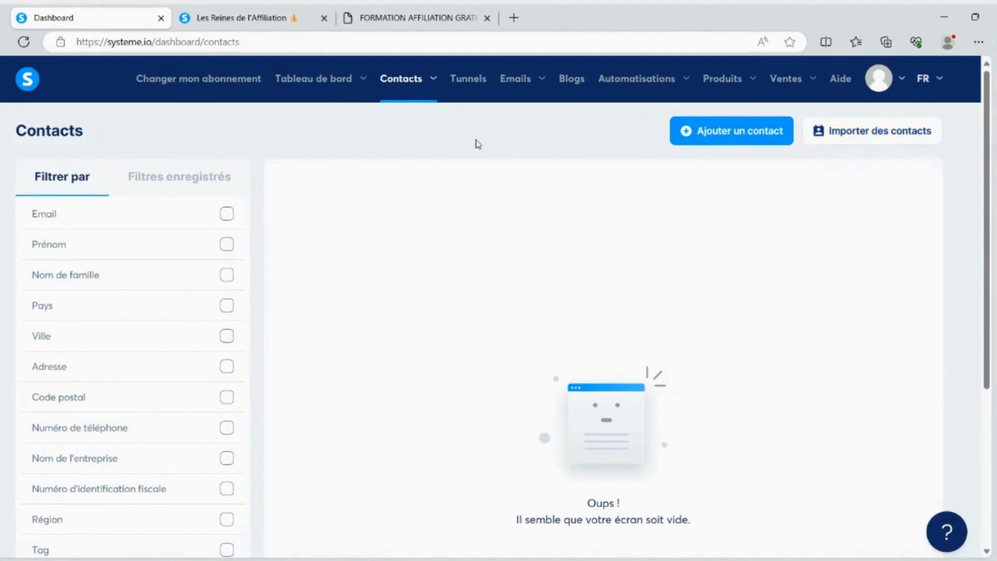
# Go to the Tags section under Contacts and create a tag named musculation
pyautogui.moveTo(408, 81)
pyautogui.click(398, 134)
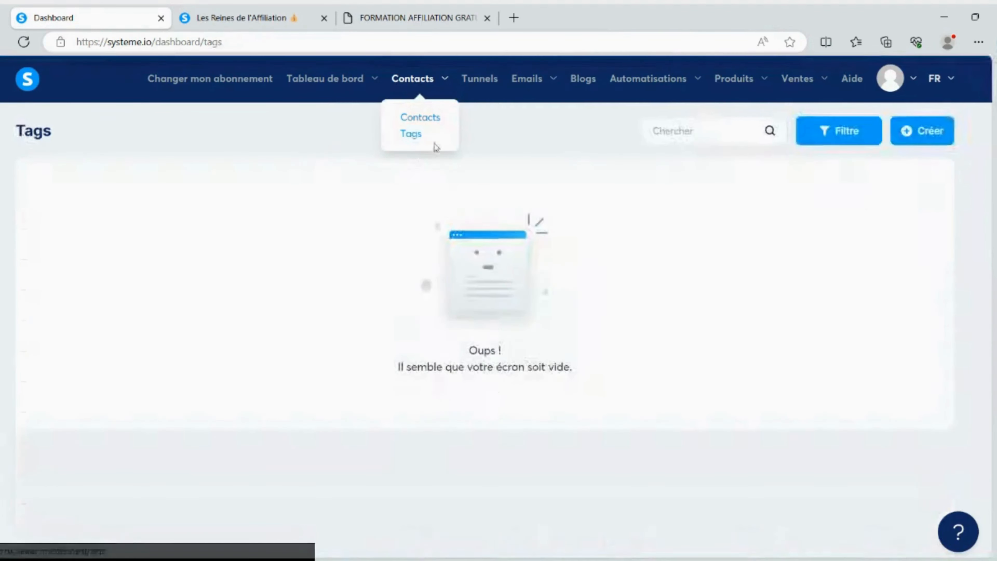
pyautogui.click(922, 131)
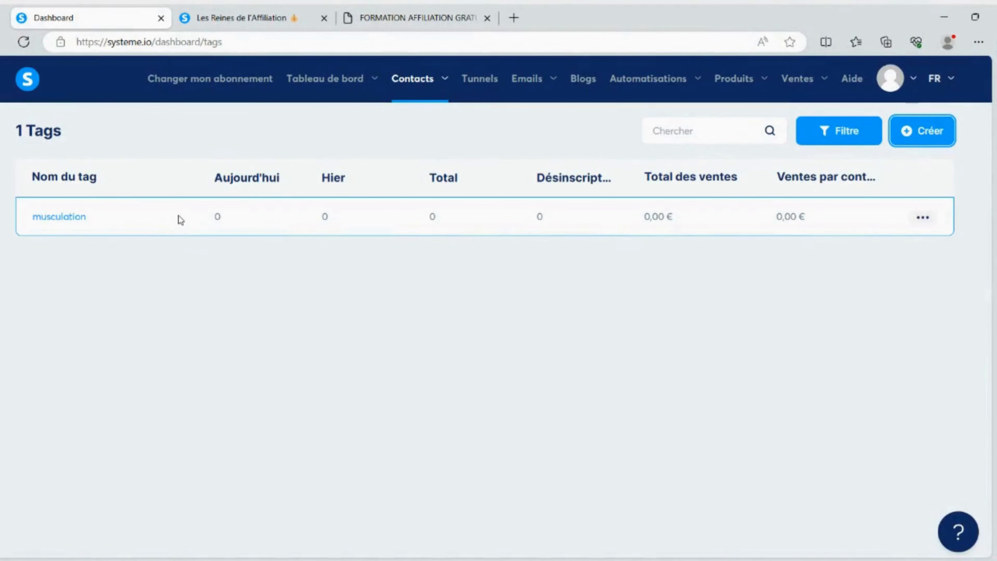
# Start creating a new tunnel in the Tunnels section and choose Créer une audience as its objective
pyautogui.click(475, 86)
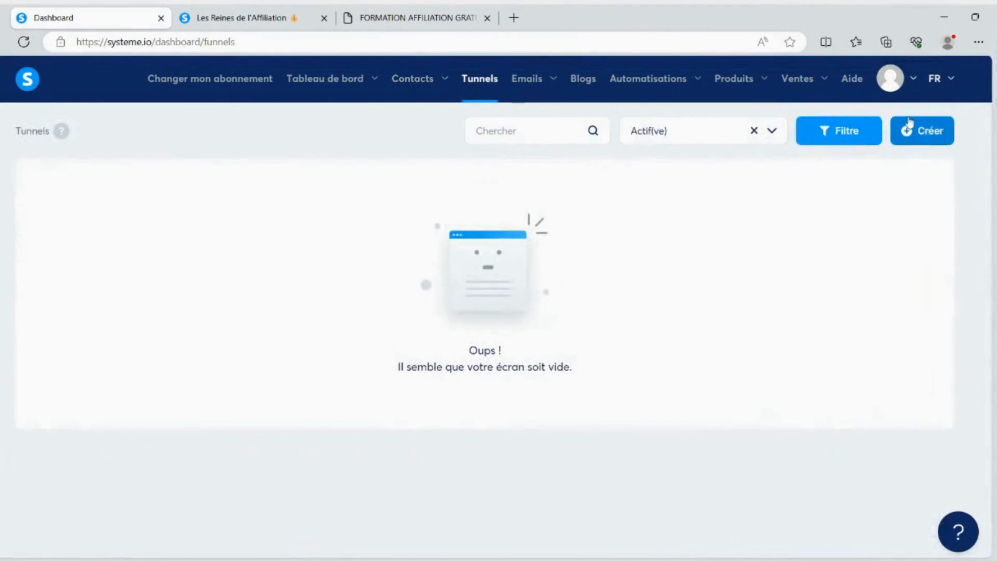
pyautogui.click(923, 133)
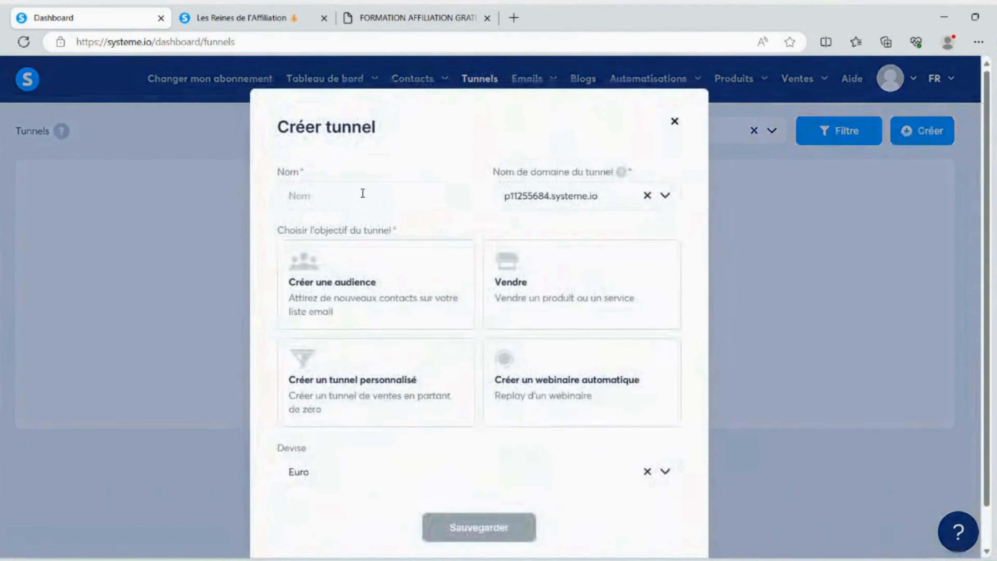
pyautogui.click(346, 281)
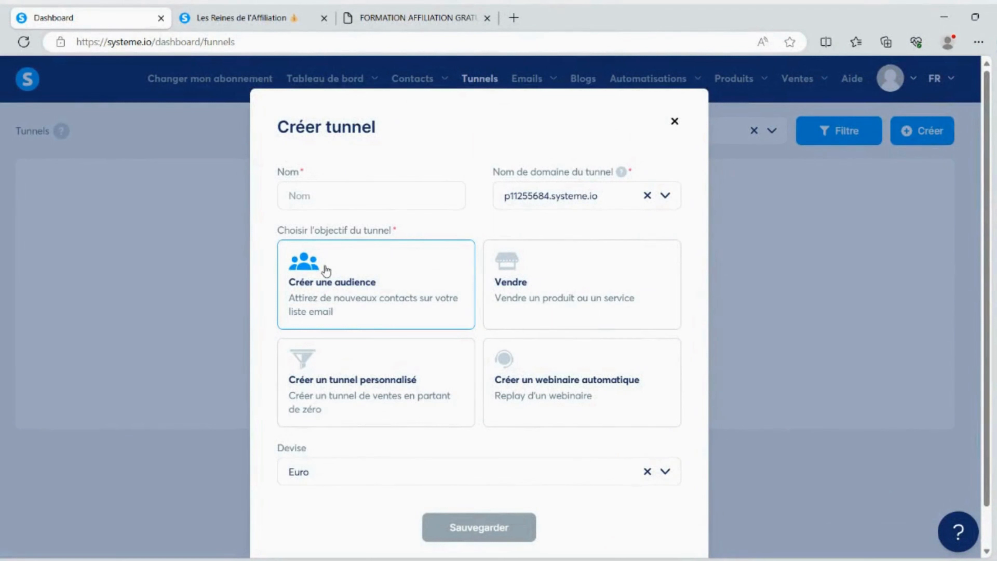
pyautogui.click(551, 283)
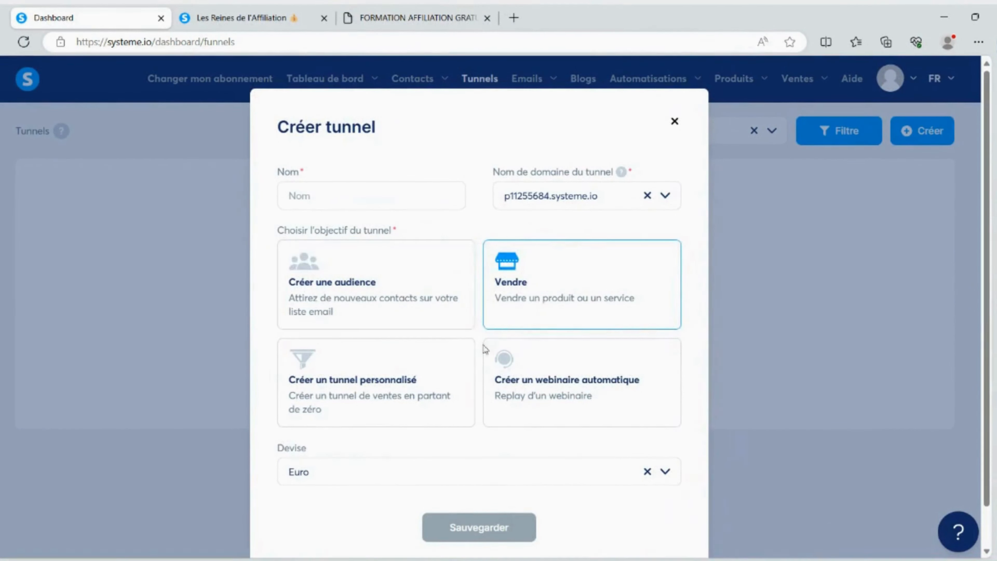
pyautogui.click(353, 381)
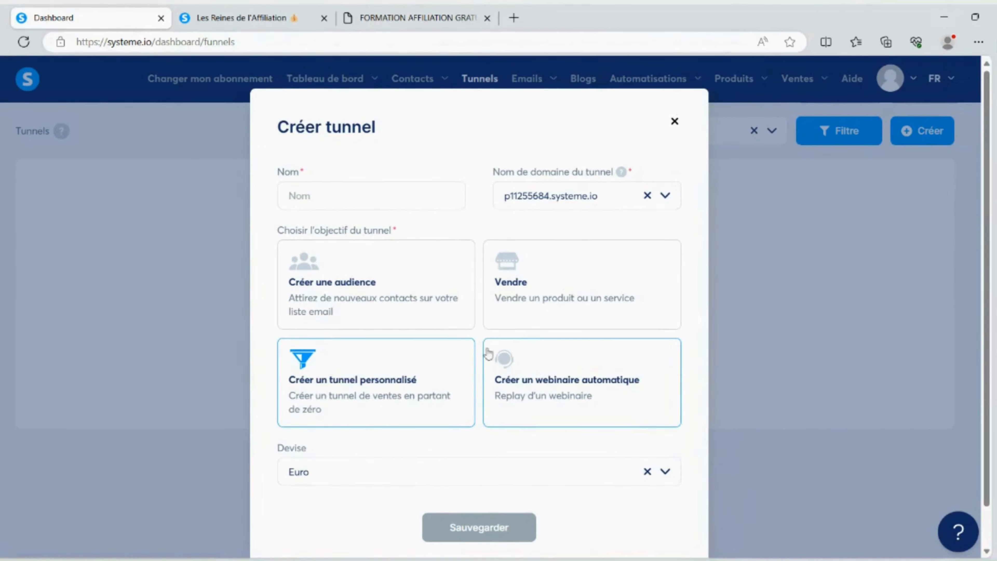
pyautogui.click(340, 271)
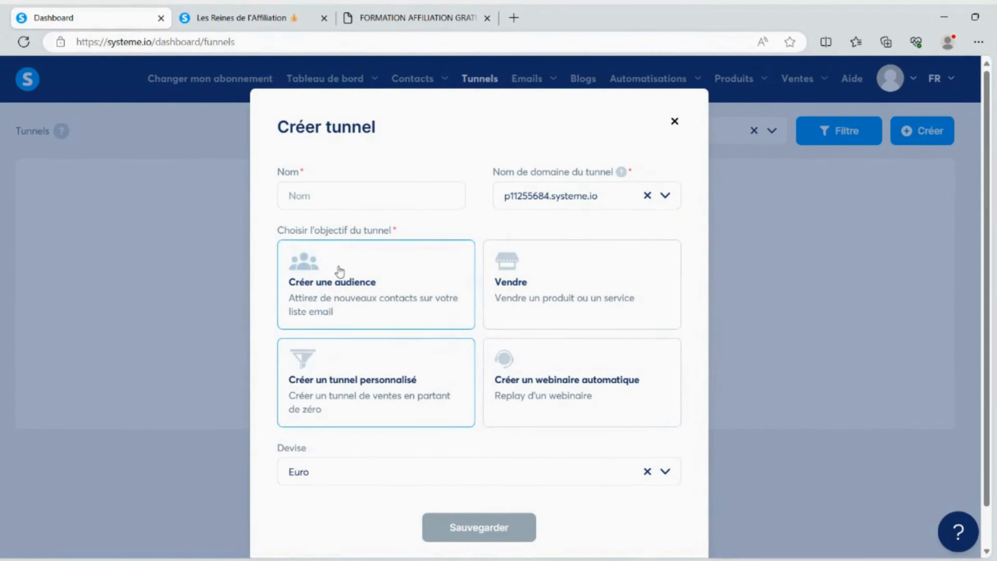
# Name the tunnel "page de capture", keep Euro as its currency and save it
pyautogui.click(343, 196)
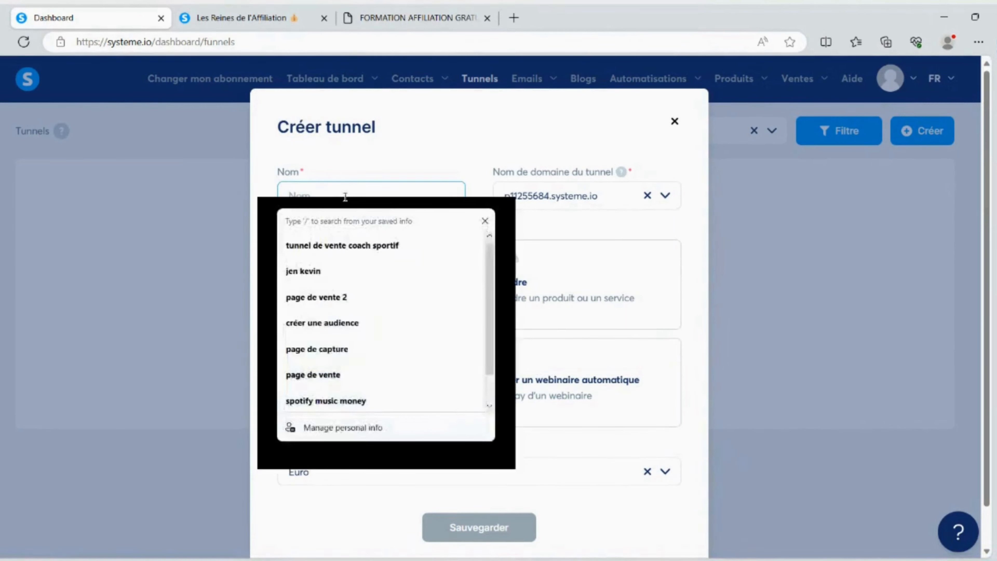
pyautogui.write('page de capture')
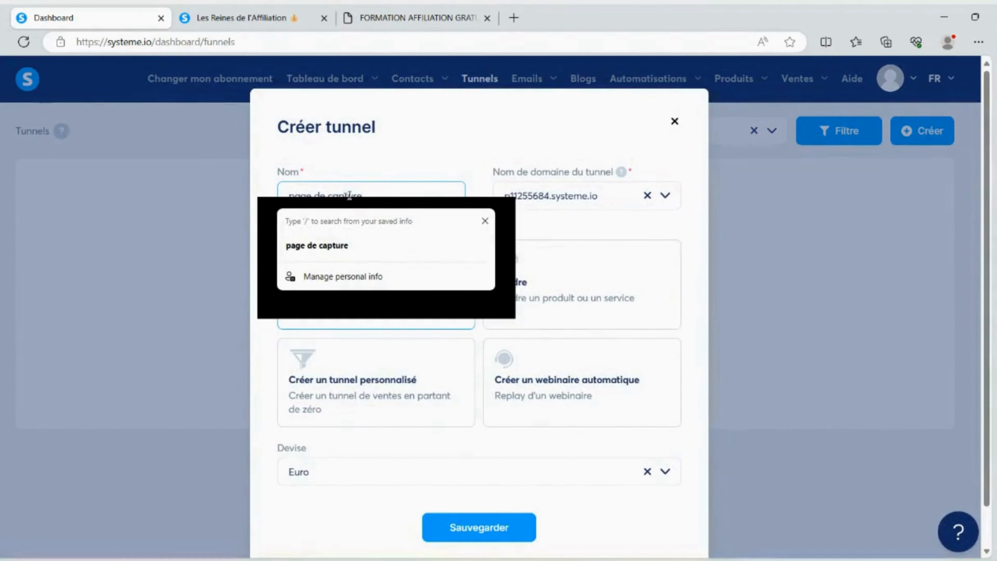
pyautogui.click(254, 286)
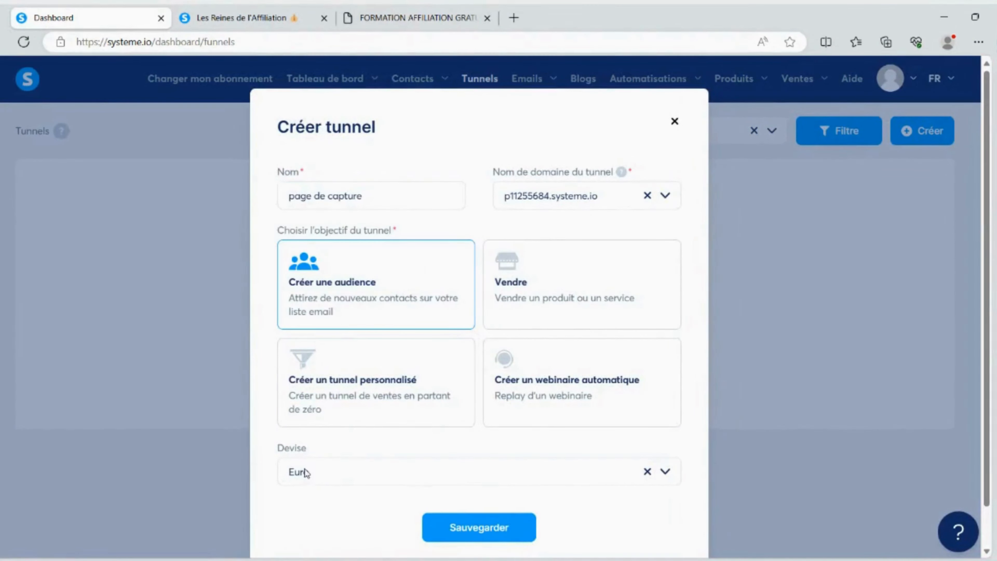
pyautogui.scroll(-1, 443, 414)
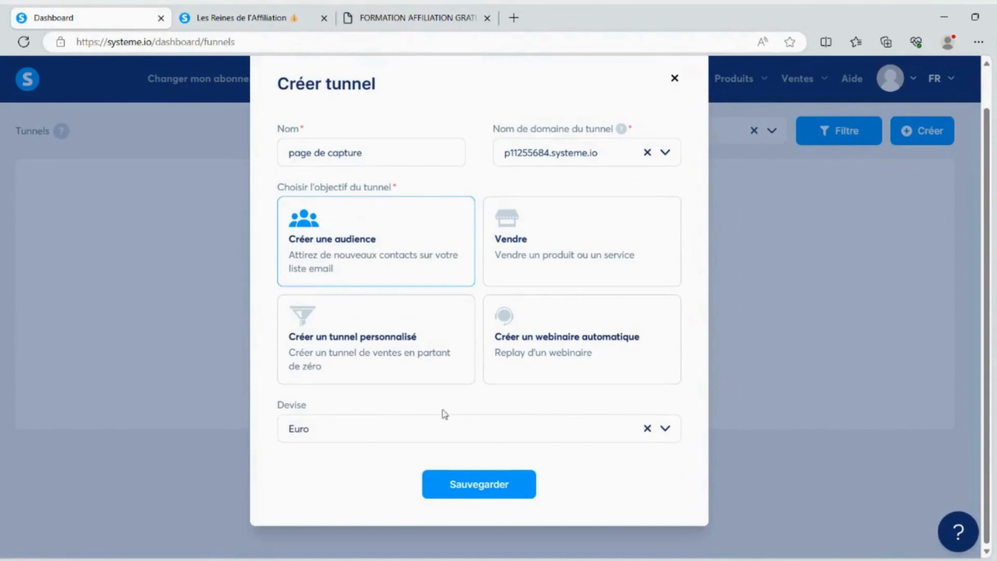
pyautogui.click(667, 428)
pyautogui.click(630, 416)
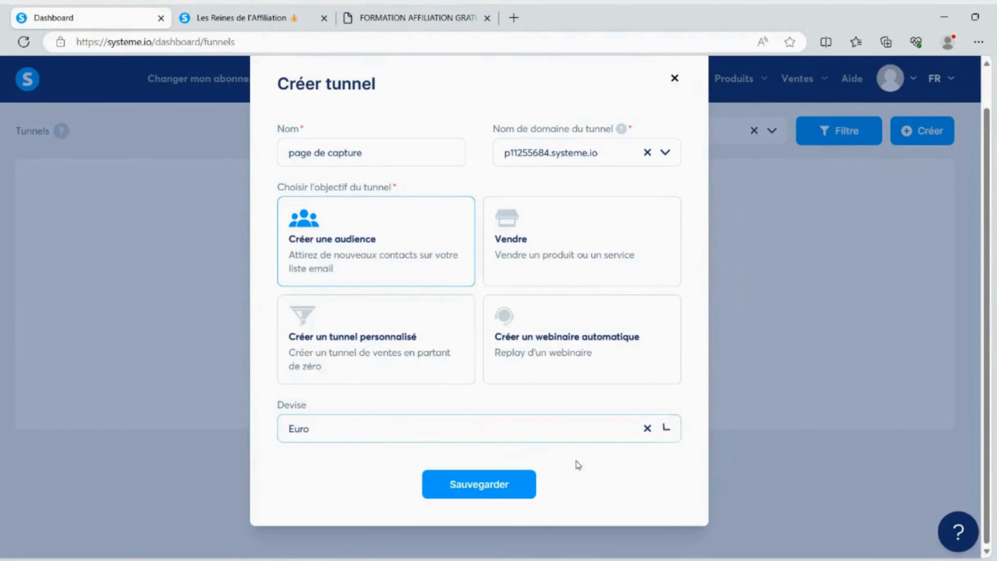
pyautogui.click(497, 487)
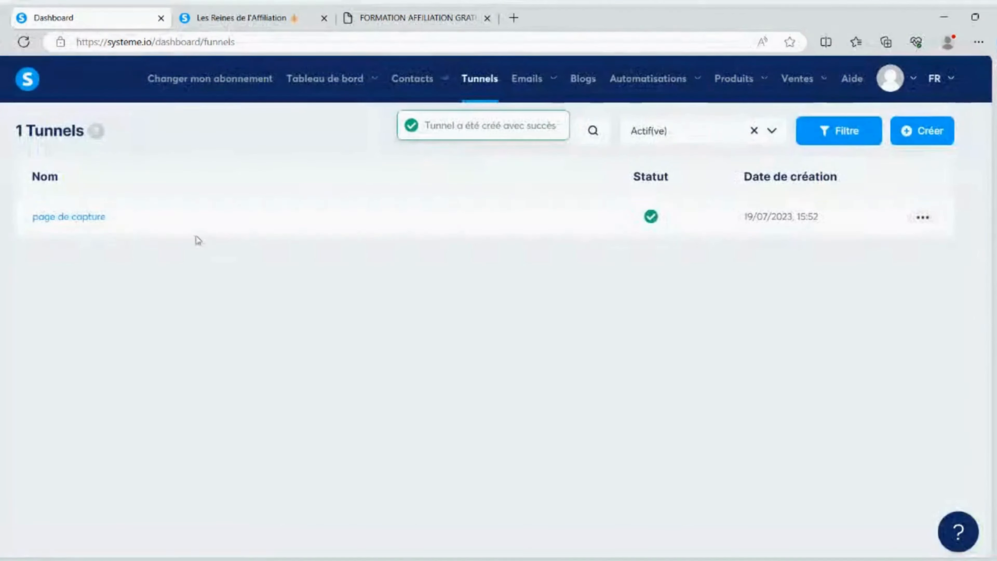
# Open the page de capture tunnel, browse the capture page templates and select "Le système en 3 étapes à vendre sur un pilote automatique!"
pyautogui.click(74, 216)
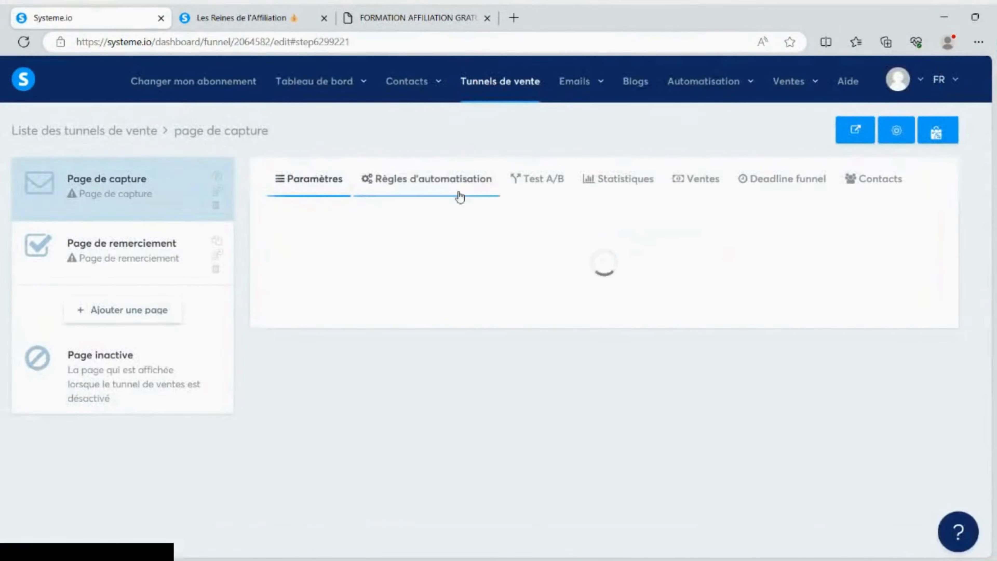
pyautogui.scroll(-15, 571, 234)
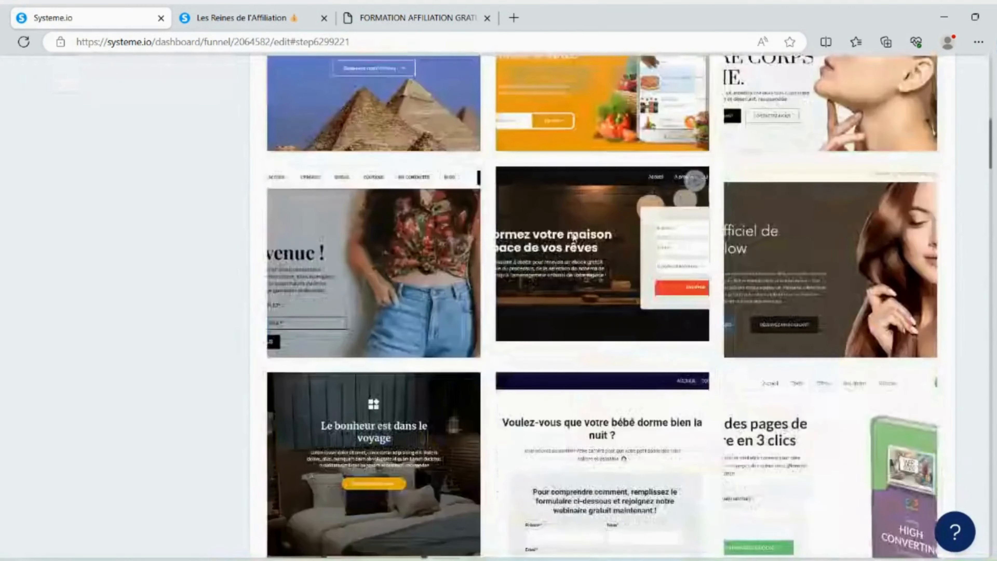
pyautogui.scroll(-10, 571, 234)
pyautogui.scroll(15, 571, 234)
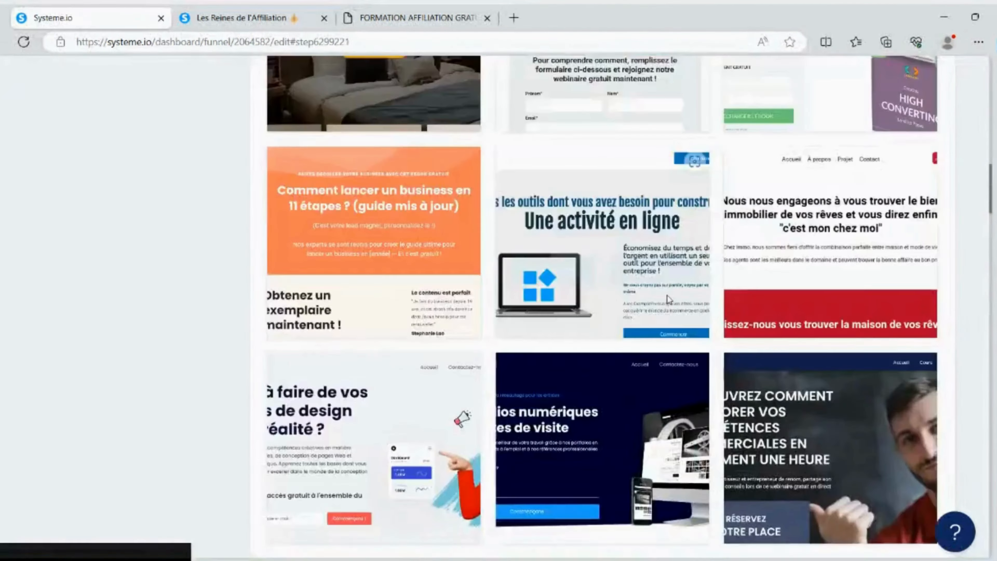
pyautogui.scroll(-10, 660, 301)
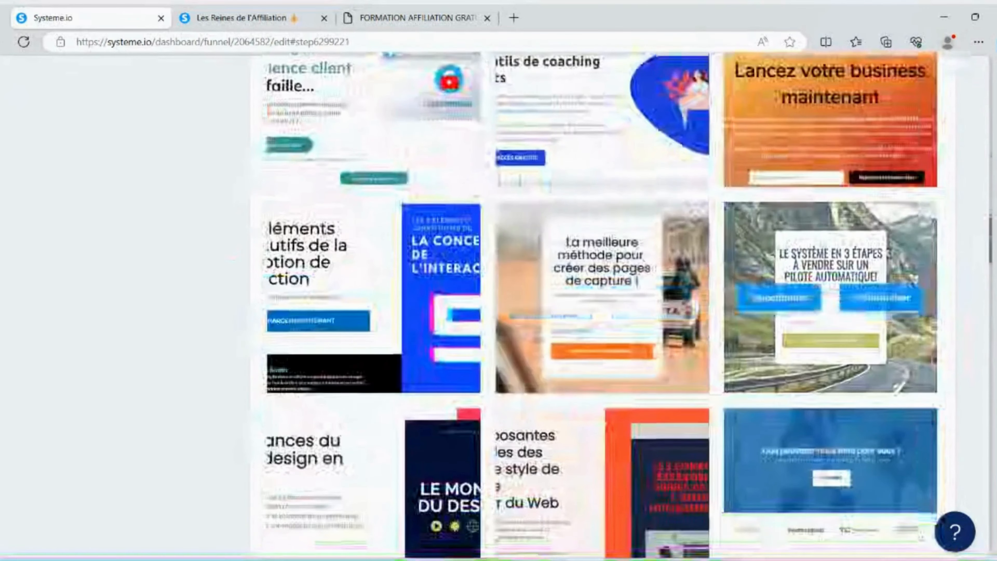
pyautogui.moveTo(799, 250)
pyautogui.click(777, 303)
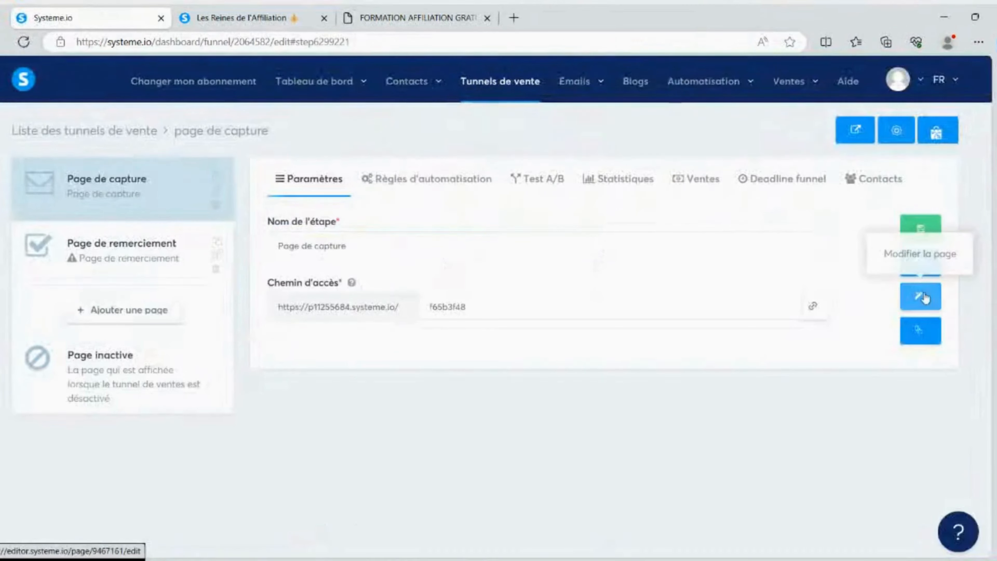
# Open the capture page in the page editor and look over its layout
pyautogui.click(919, 297)
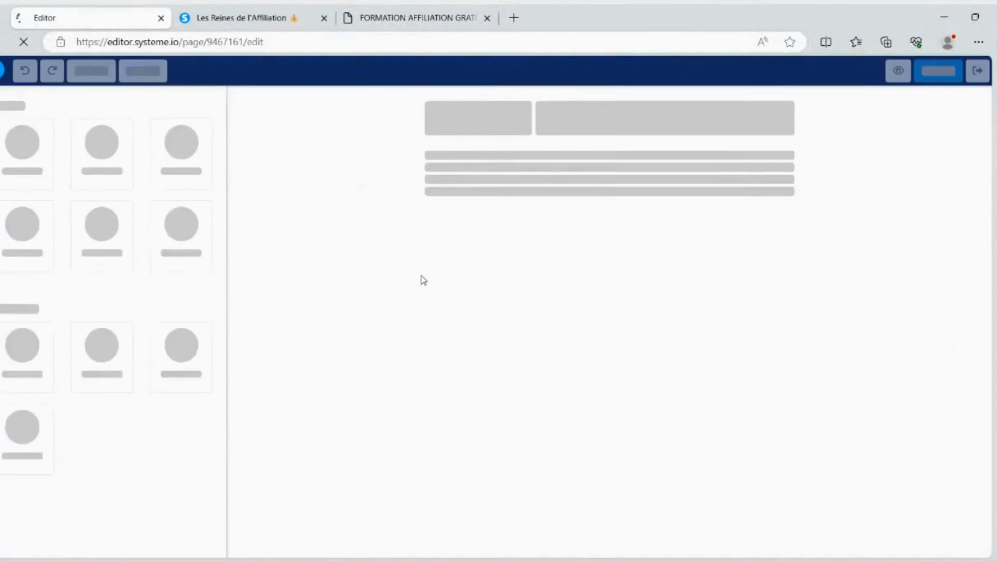
pyautogui.scroll(-4, 430, 272)
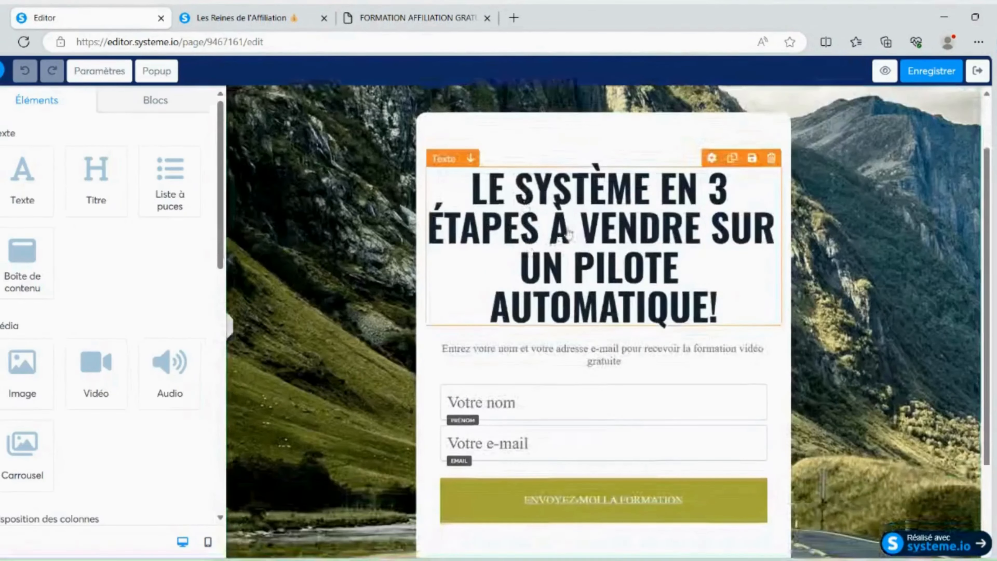
pyautogui.scroll(2, 556, 237)
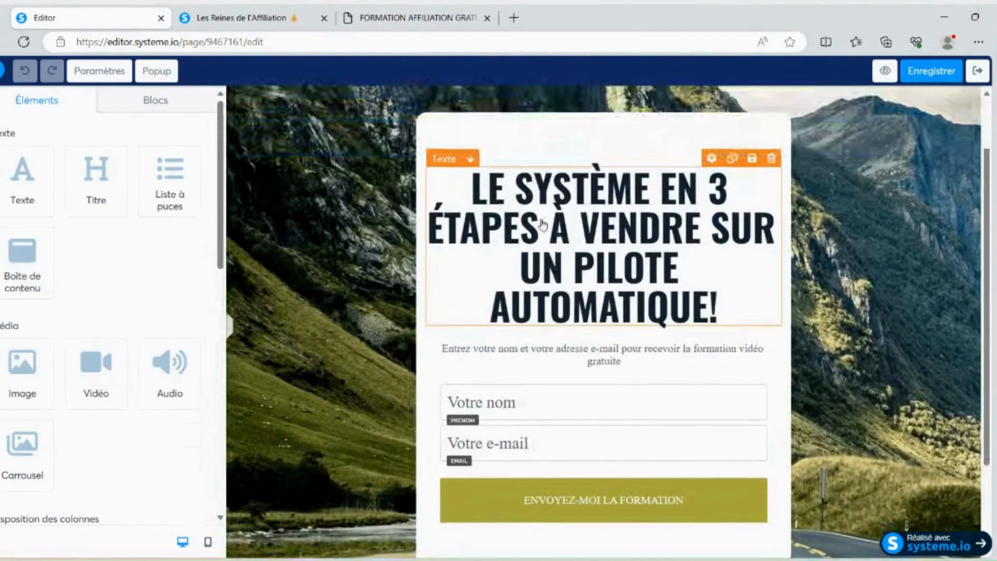
# Replace the capture page headline with "le guide étape par étape pour prendre de la masse"
pyautogui.click(475, 187)
pyautogui.moveTo(473, 187); pyautogui.dragTo(723, 292)
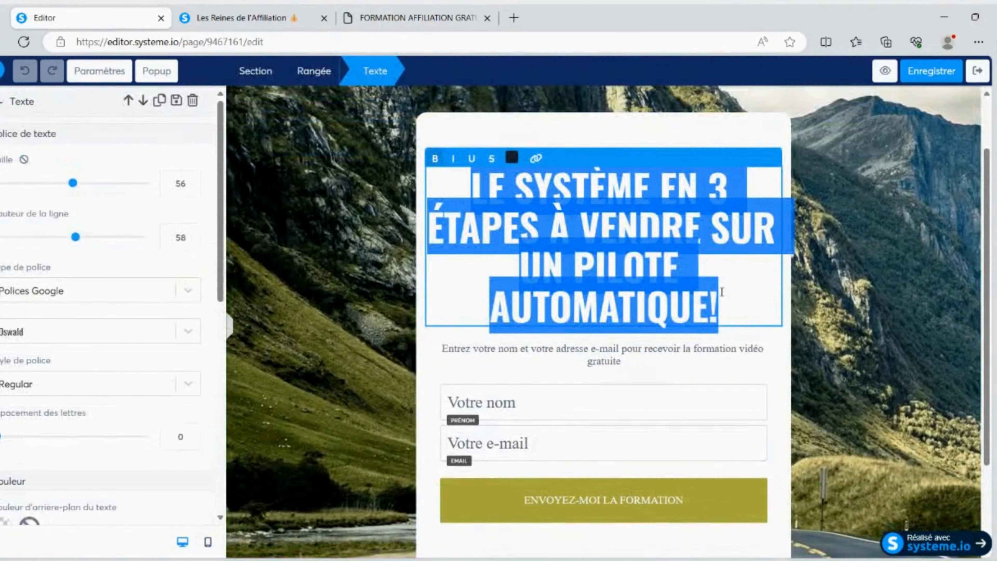
pyautogui.press('BackSpace')
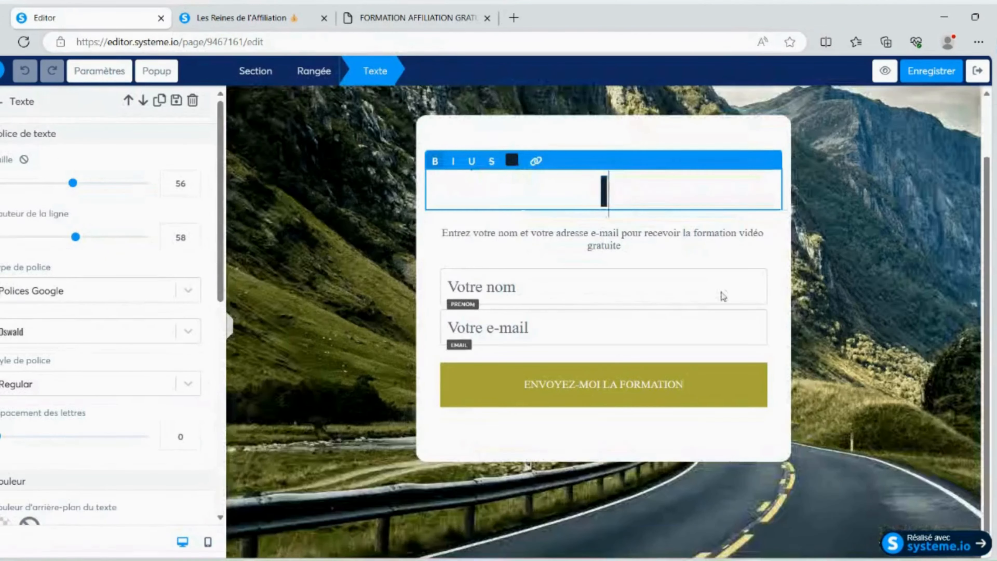
pyautogui.write('le guide étape')
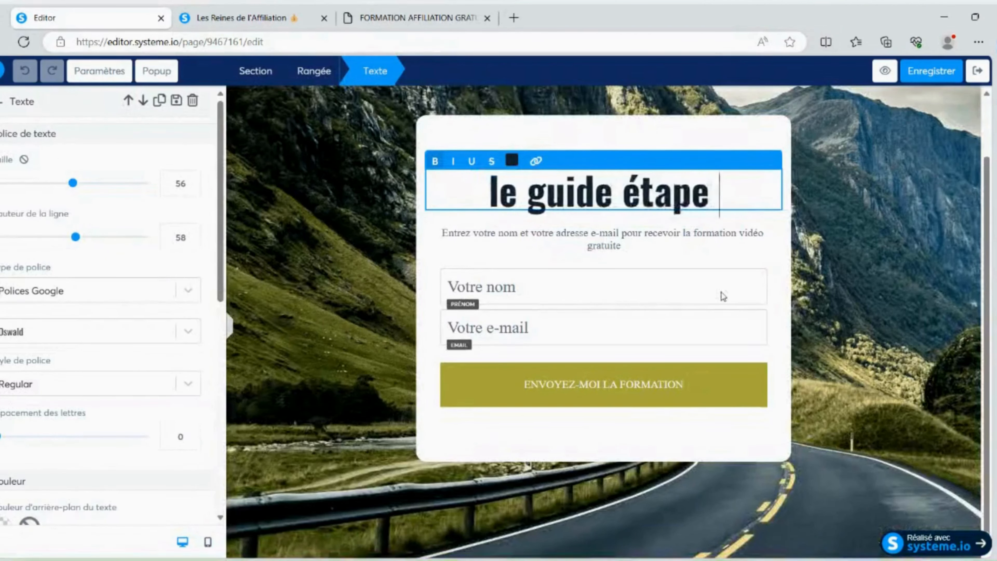
pyautogui.write(' par éta')
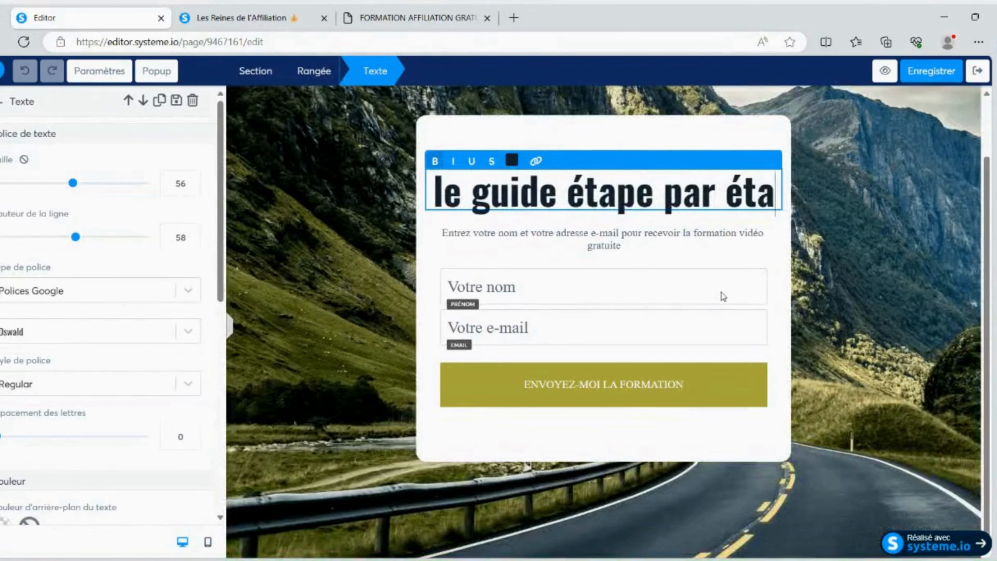
pyautogui.write('pe pour pre')
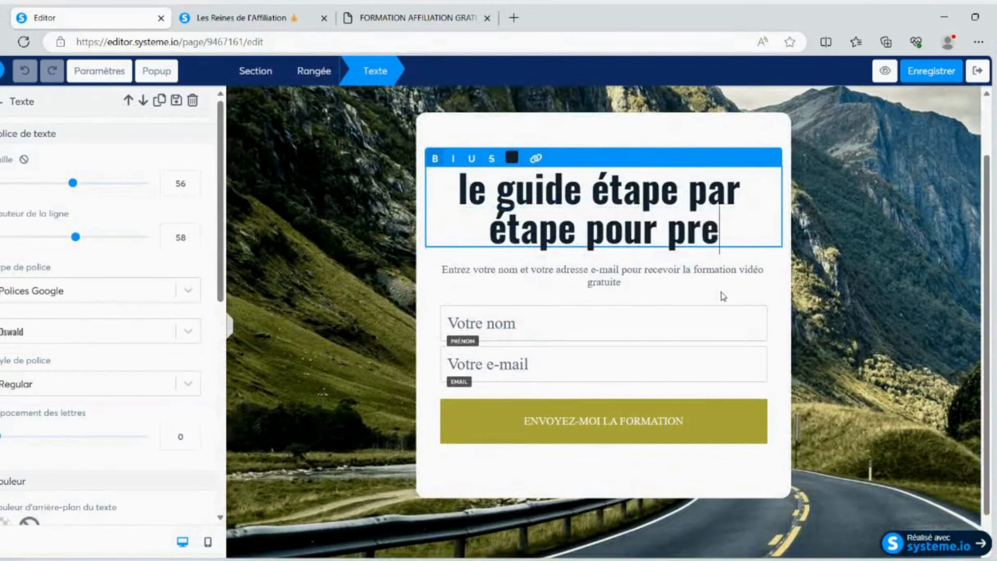
pyautogui.write('ndre de la masser')
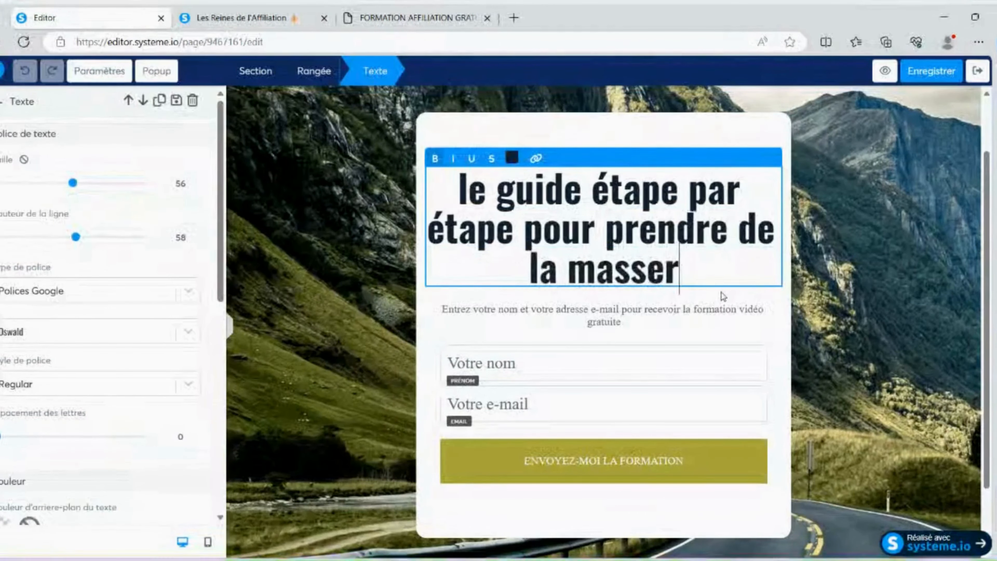
pyautogui.press('BackSpace')
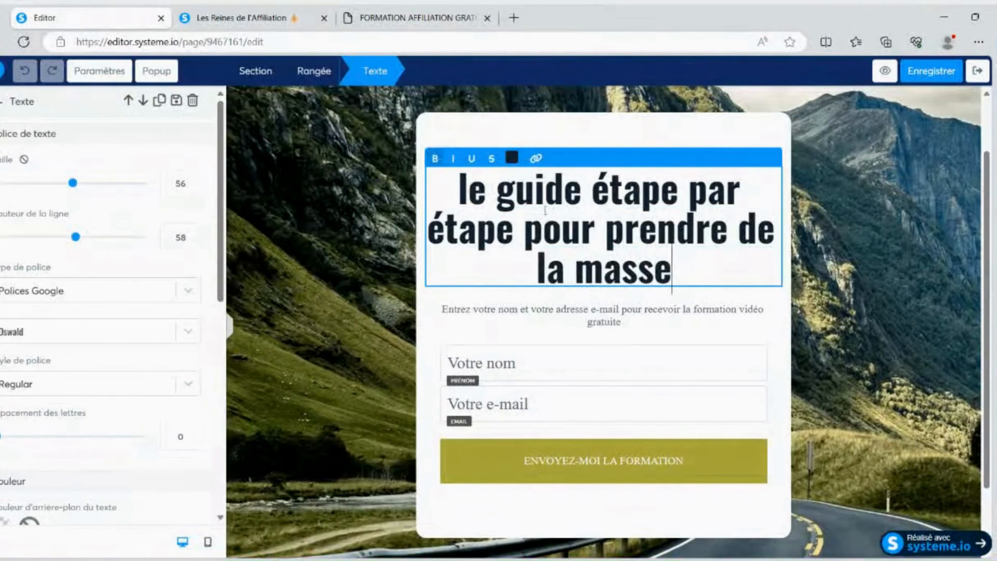
# Make the whole headline italic and underlined, and try out strikethrough on it
pyautogui.moveTo(457, 190); pyautogui.dragTo(703, 275)
pyautogui.click(454, 160)
pyautogui.click(438, 160)
pyautogui.click(437, 160)
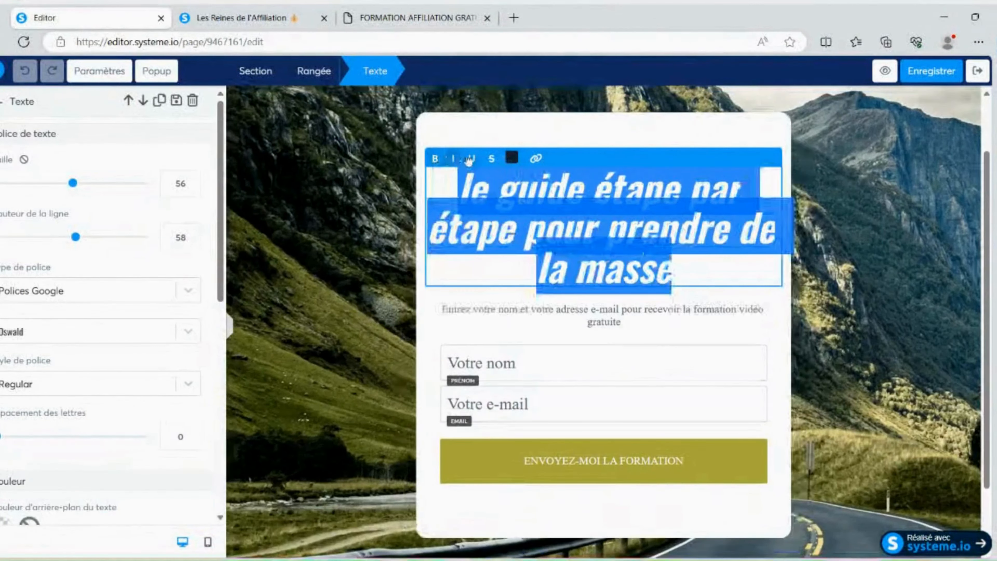
pyautogui.click(476, 160)
pyautogui.click(491, 159)
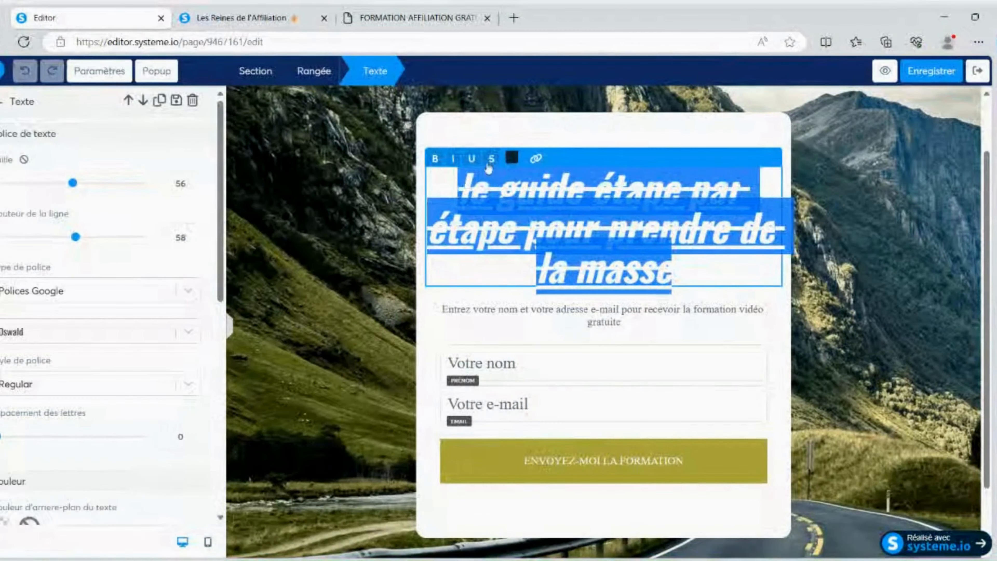
# Change the headline's text colour to the default red
pyautogui.click(512, 158)
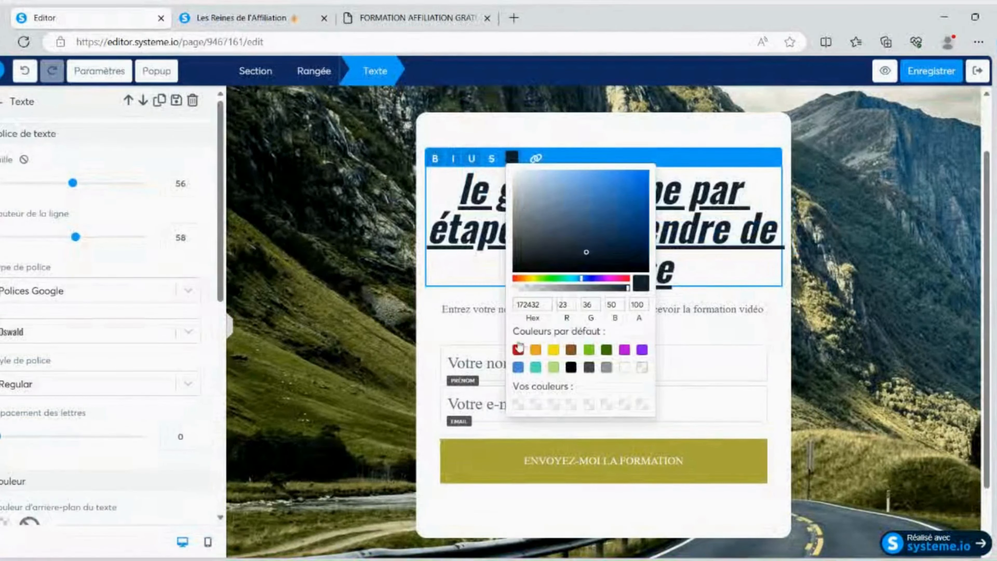
pyautogui.moveTo(458, 189); pyautogui.dragTo(694, 270)
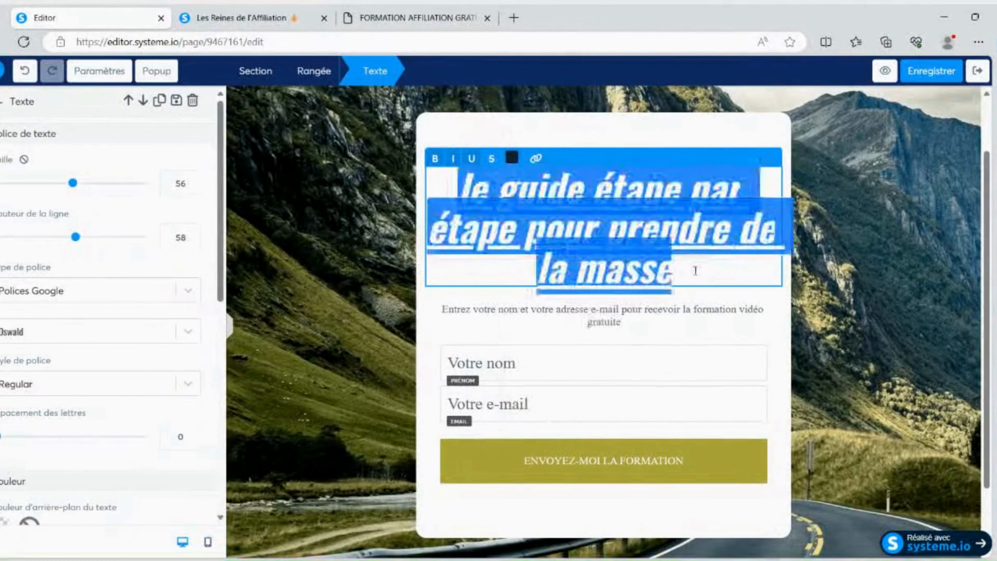
pyautogui.click(512, 159)
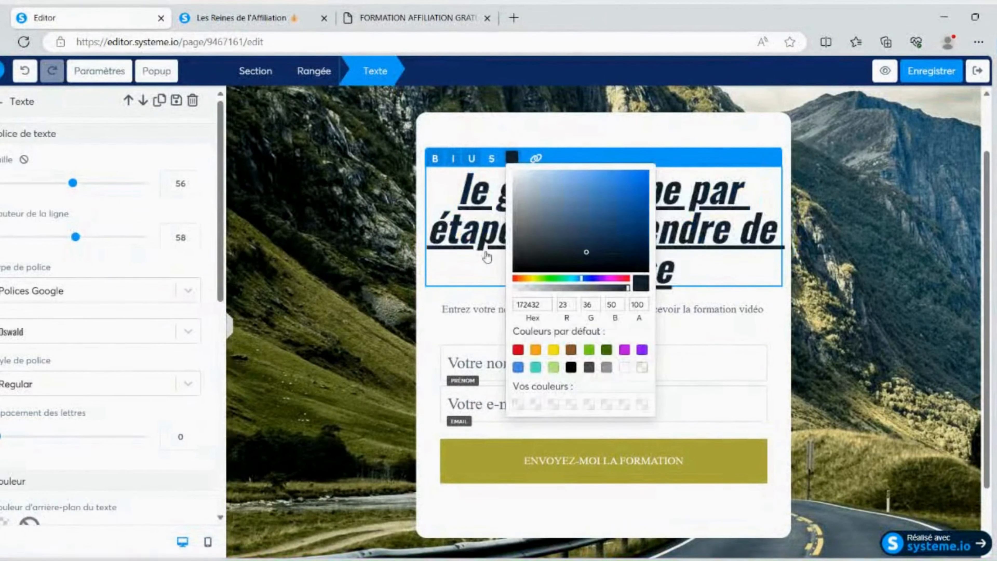
pyautogui.click(518, 349)
pyautogui.click(461, 178)
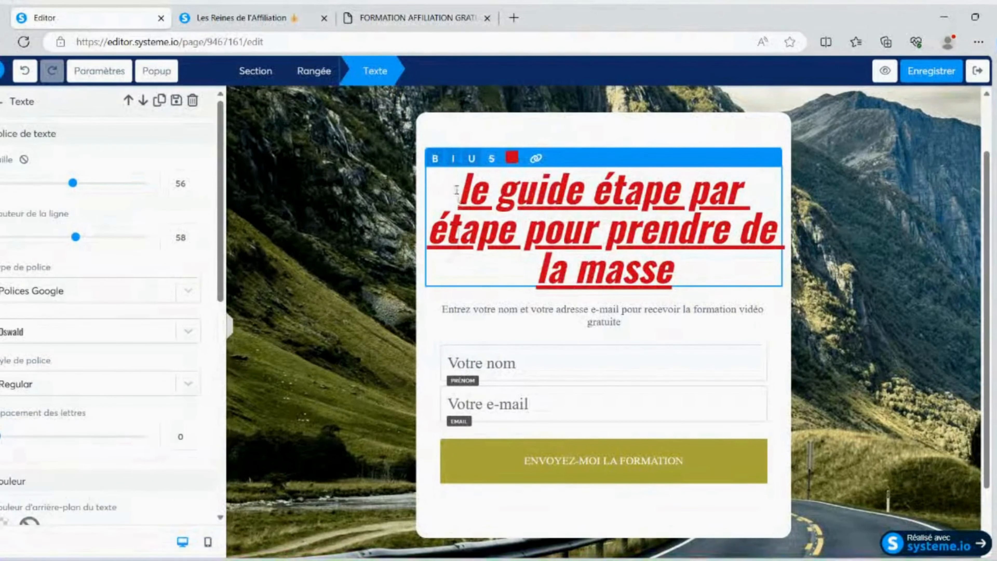
# Set the headline's font size to 50, line height to 62 and letter spacing to 2
pyautogui.moveTo(459, 184); pyautogui.dragTo(607, 237)
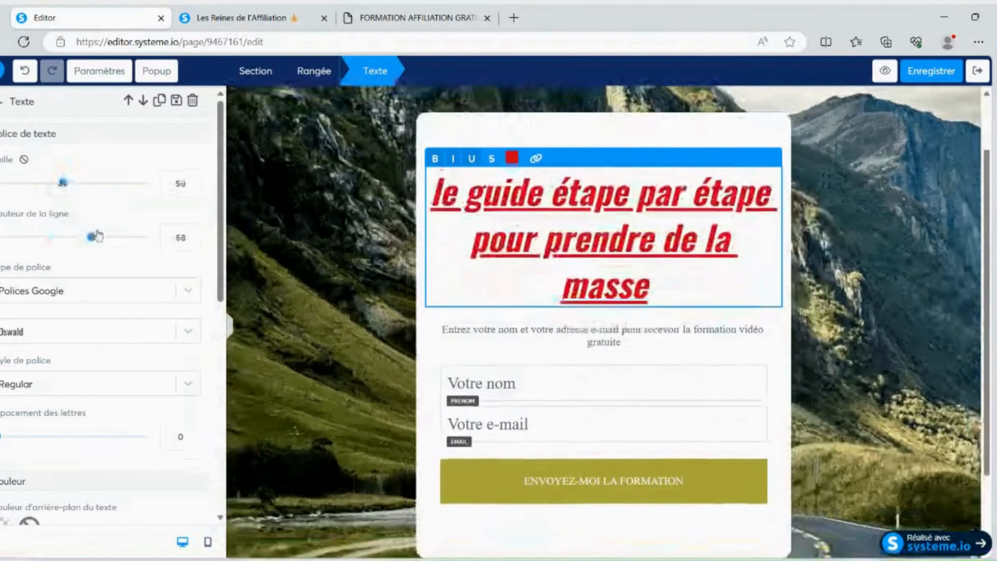
pyautogui.moveTo(75, 237)
pyautogui.mouseDown()
pyautogui.moveTo(60, 236)
pyautogui.moveTo(81, 237)
pyautogui.mouseUp()
pyautogui.scroll(-3, 84, 201)
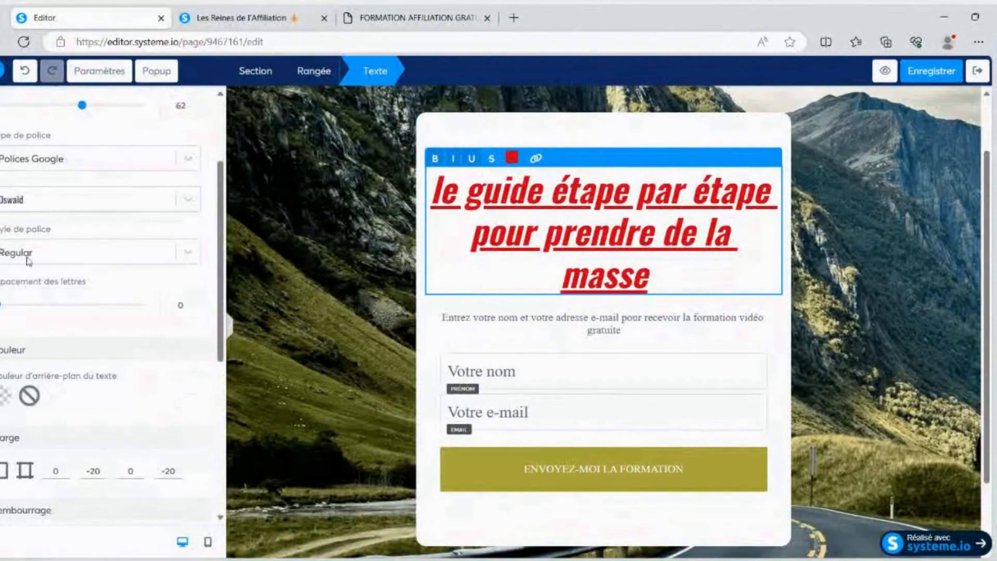
pyautogui.scroll(-3, 24, 255)
pyautogui.moveTo(1, 176); pyautogui.dragTo(30, 183)
# Try a yellow background behind the headline text, settling on white
pyautogui.scroll(-2, 30, 183)
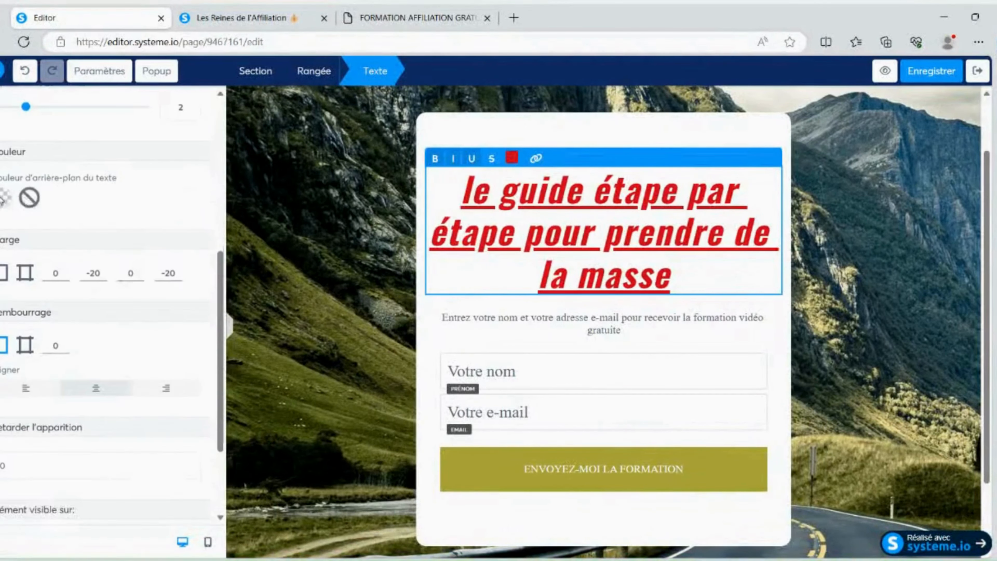
pyautogui.click(6, 197)
pyautogui.click(105, 306)
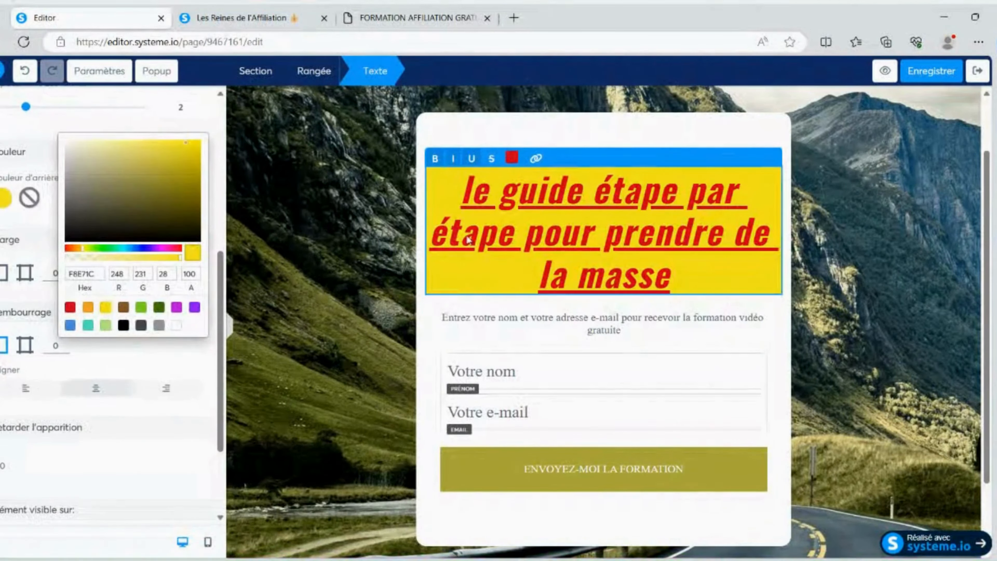
pyautogui.click(179, 325)
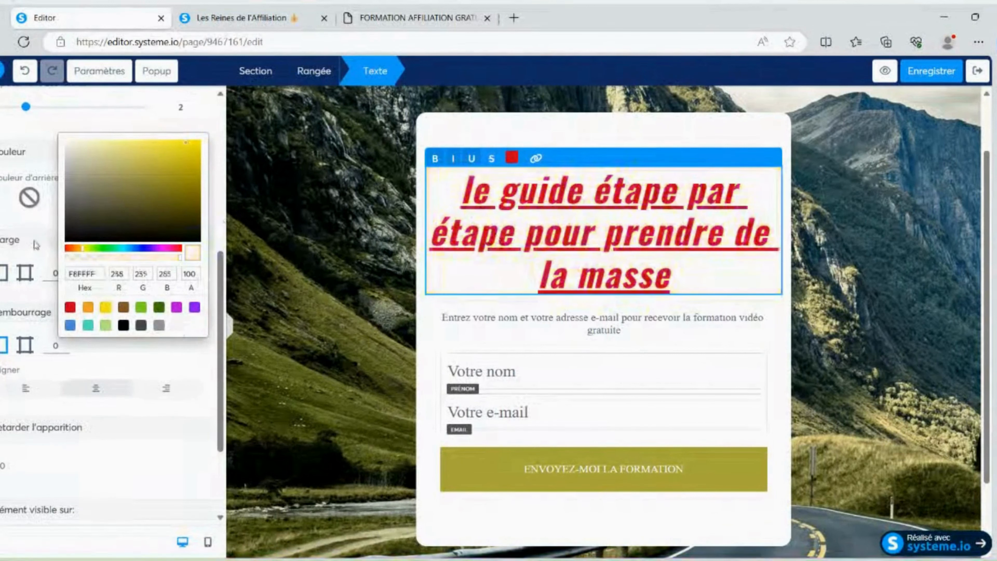
# Try the headline's alignment options, settle on left alignment and adjust its appearance delay
pyautogui.scroll(-3, 55, 259)
pyautogui.click(49, 269)
pyautogui.click(109, 267)
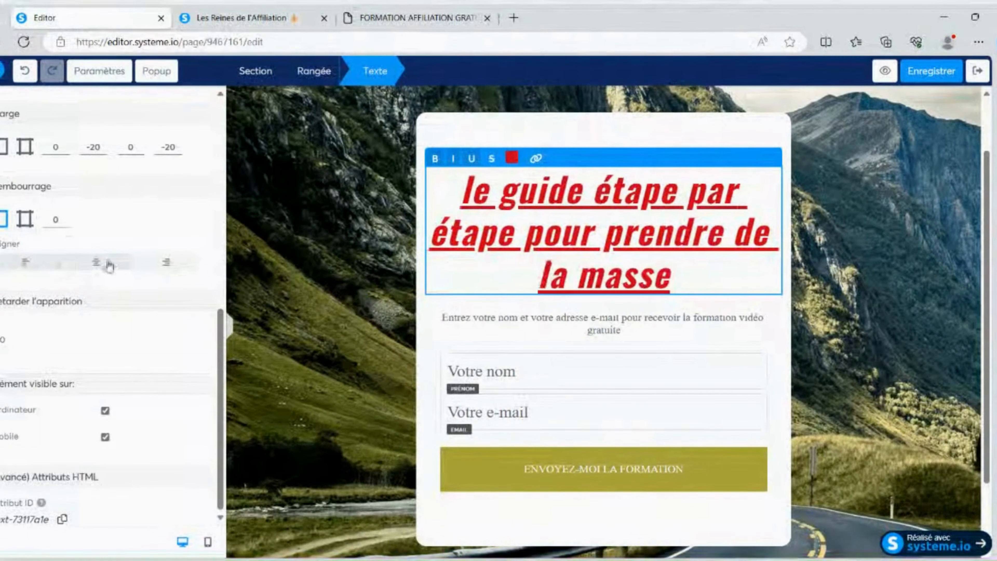
pyautogui.click(150, 264)
pyautogui.click(16, 269)
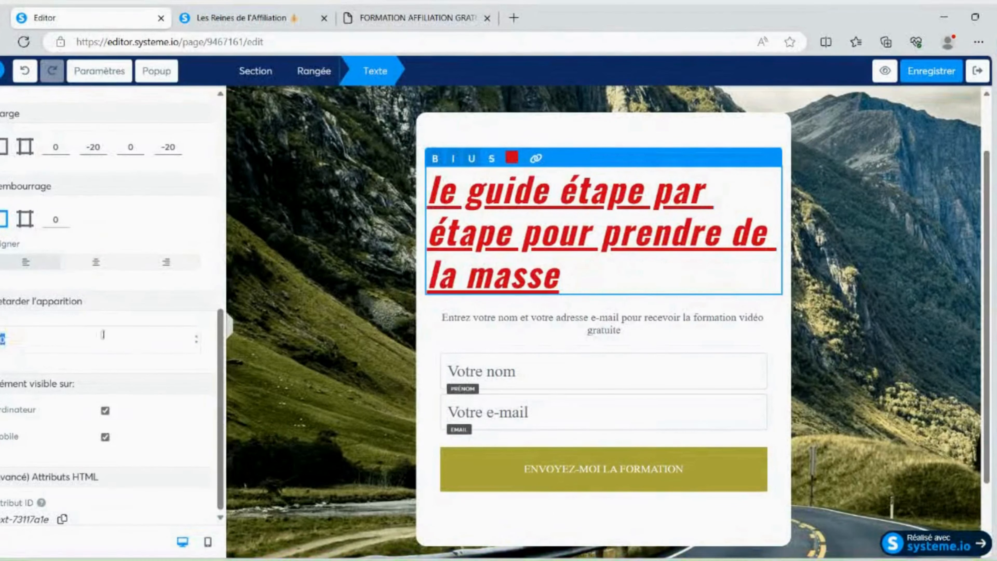
pyautogui.click(197, 336)
pyautogui.click(197, 336)
pyautogui.scroll(10, 105, 268)
pyautogui.scroll(1, 112, 272)
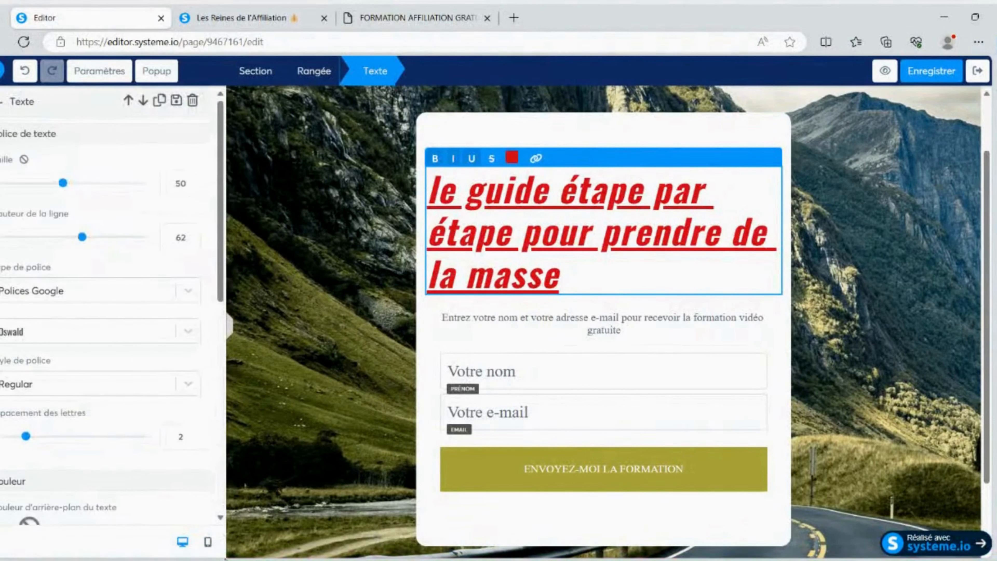
# Check how the capture page looks in the mobile version, and return to the desktop version
pyautogui.click(208, 543)
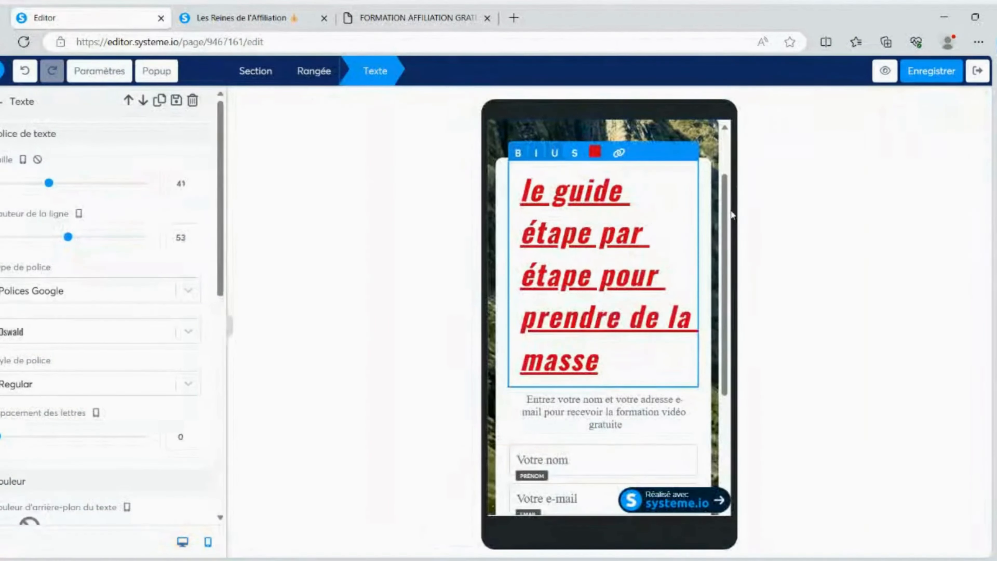
pyautogui.click(726, 189)
pyautogui.scroll(-5, 696, 231)
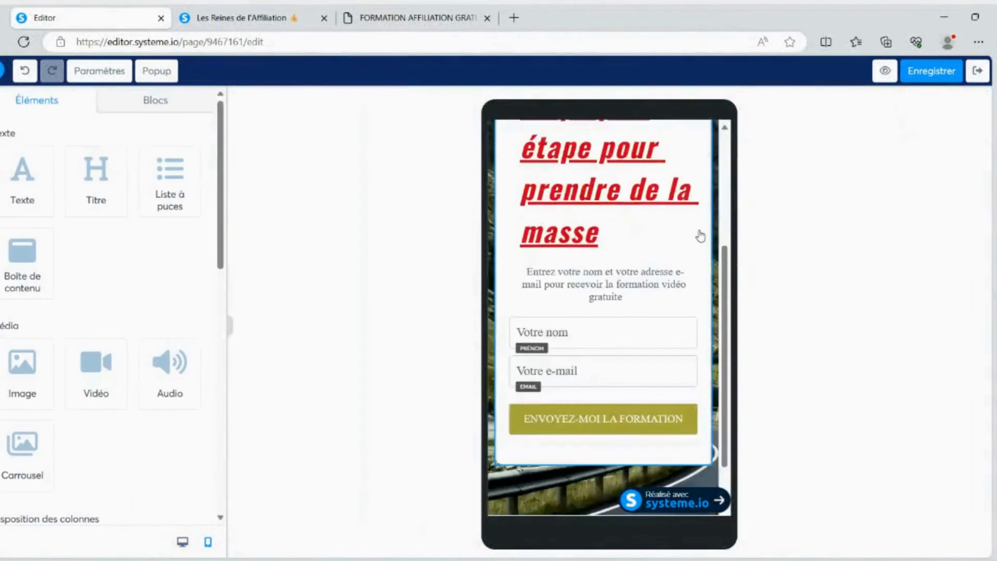
pyautogui.scroll(5, 673, 259)
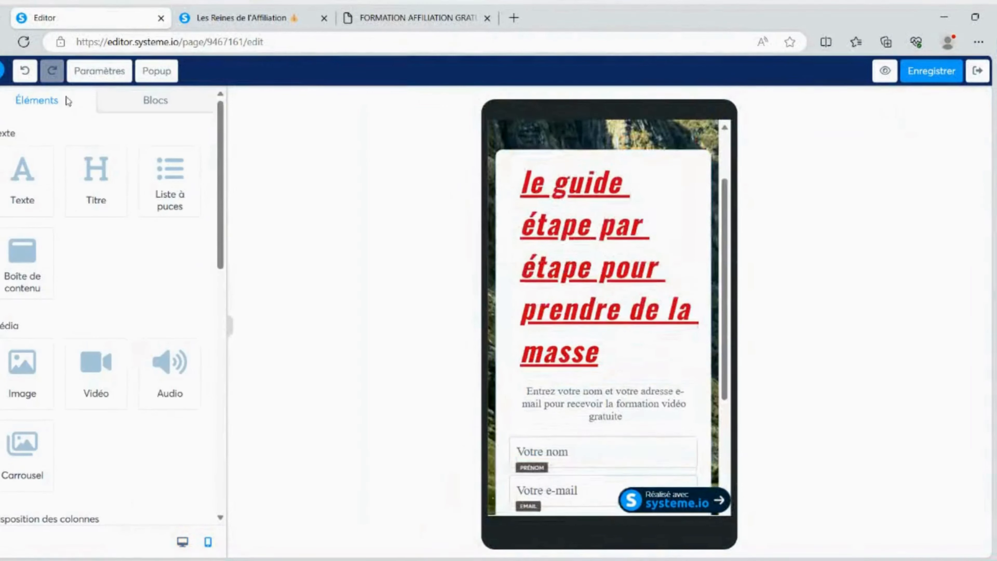
pyautogui.click(182, 541)
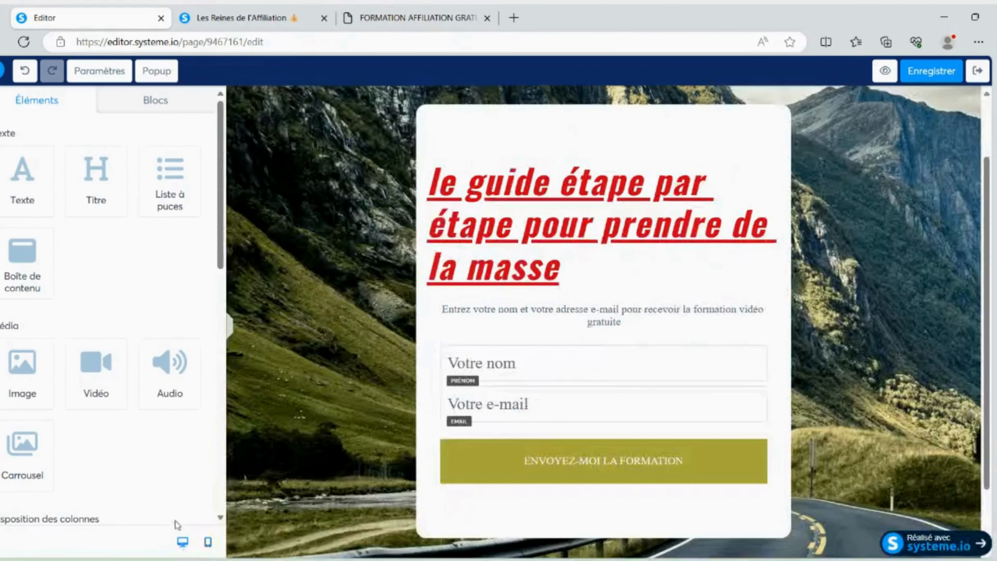
# Add a Bouton element between the e-mail field and the ENVOYEZ-MOI LA FORMATION button
pyautogui.scroll(-2, 542, 297)
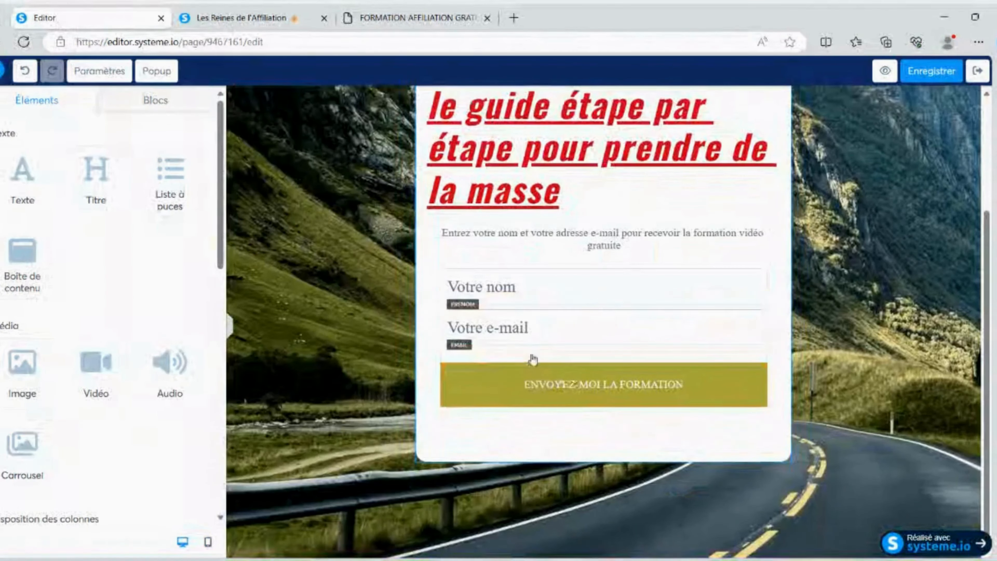
pyautogui.scroll(-10, 64, 304)
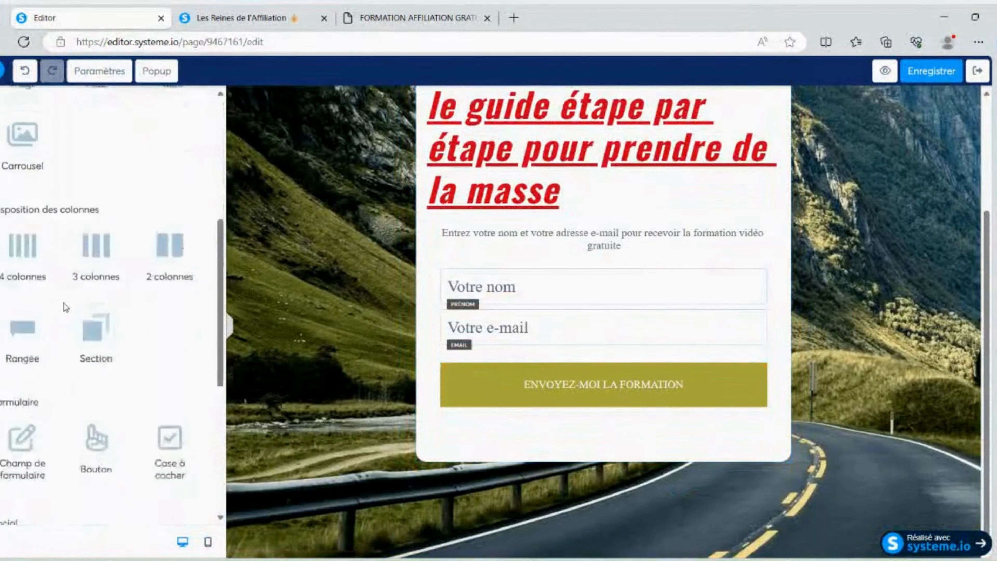
pyautogui.moveTo(96, 295); pyautogui.dragTo(554, 343)
pyautogui.click(586, 373)
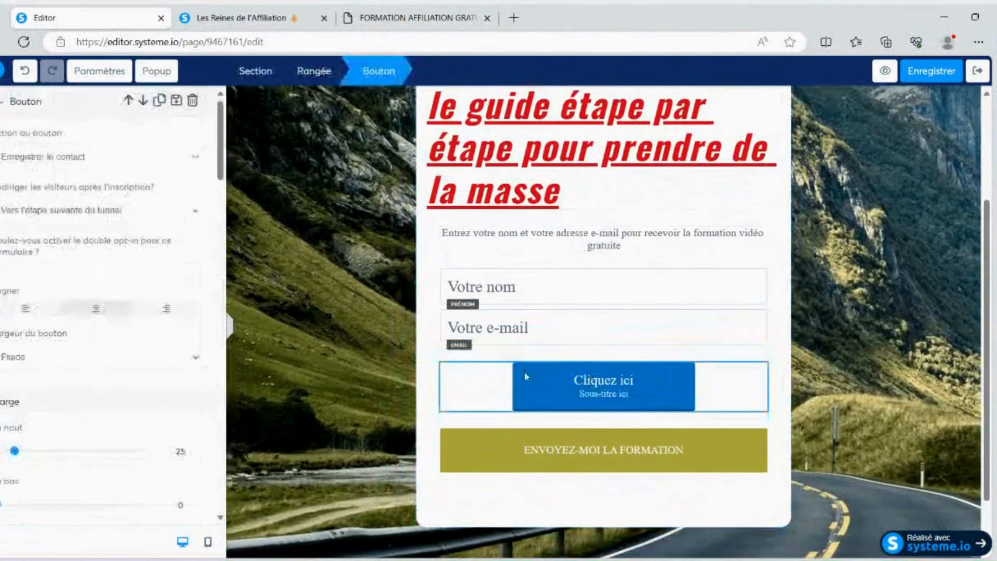
# Delete the "Cliquez ici" button from the form and confirm its removal
pyautogui.click(428, 367)
pyautogui.click(758, 353)
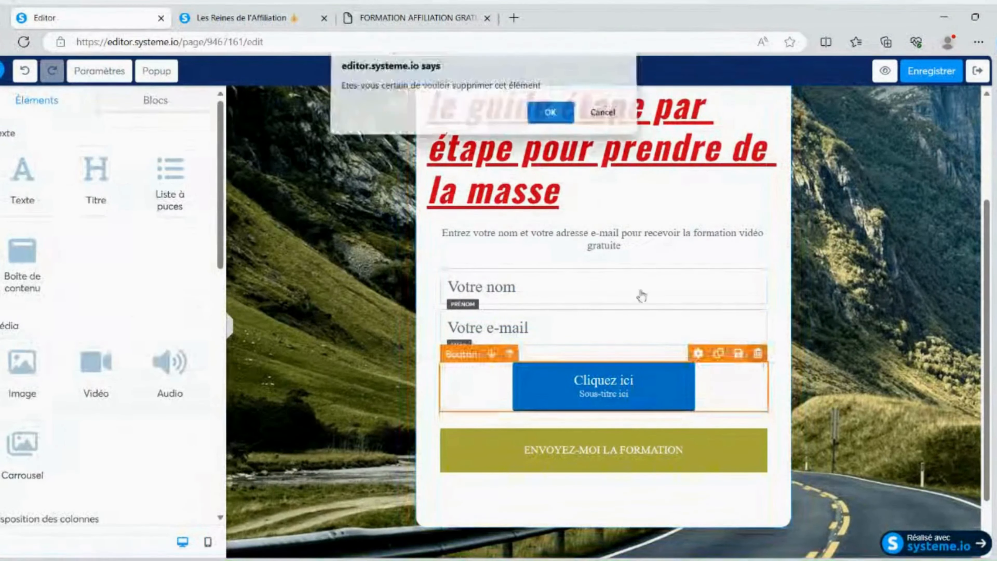
pyautogui.click(537, 117)
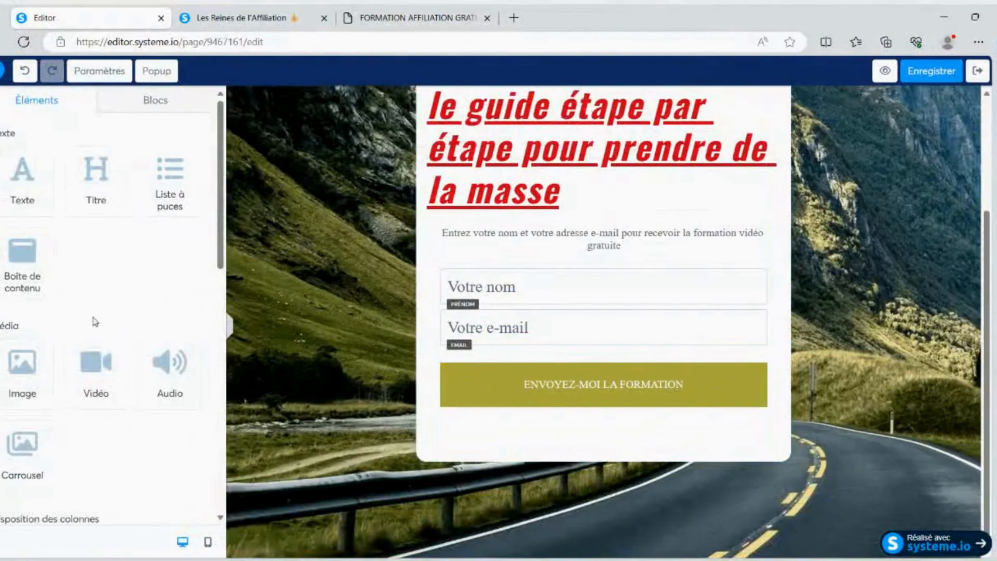
# Add a Case à cocher consent checkbox between the e-mail field and the ENVOYEZ-MOI LA FORMATION button
pyautogui.scroll(-10, 92, 318)
pyautogui.moveTo(169, 228); pyautogui.dragTo(536, 354)
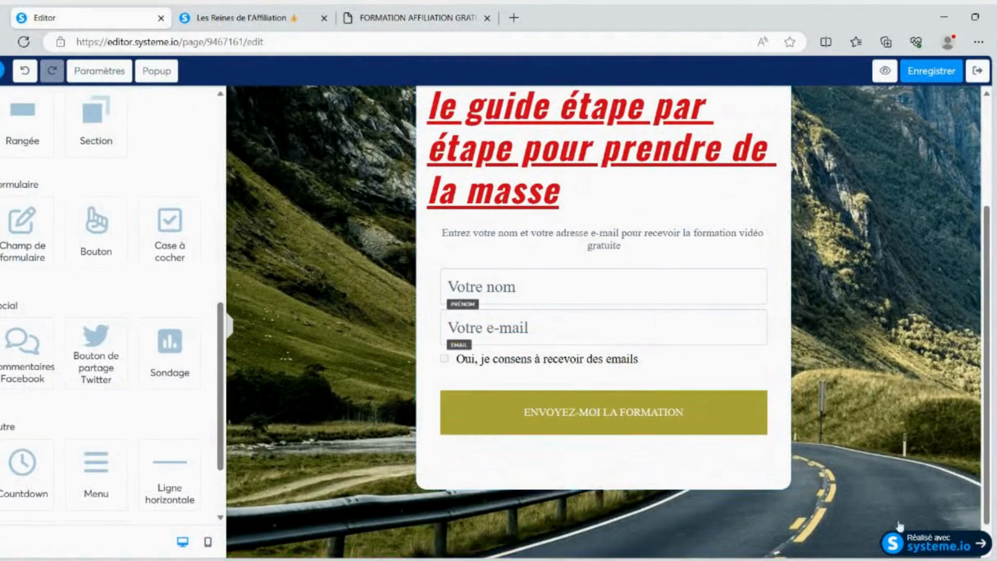
# Review the page settings from fonts, language and background to SEO, tracking and affiliation, and return to the elements list
pyautogui.click(99, 71)
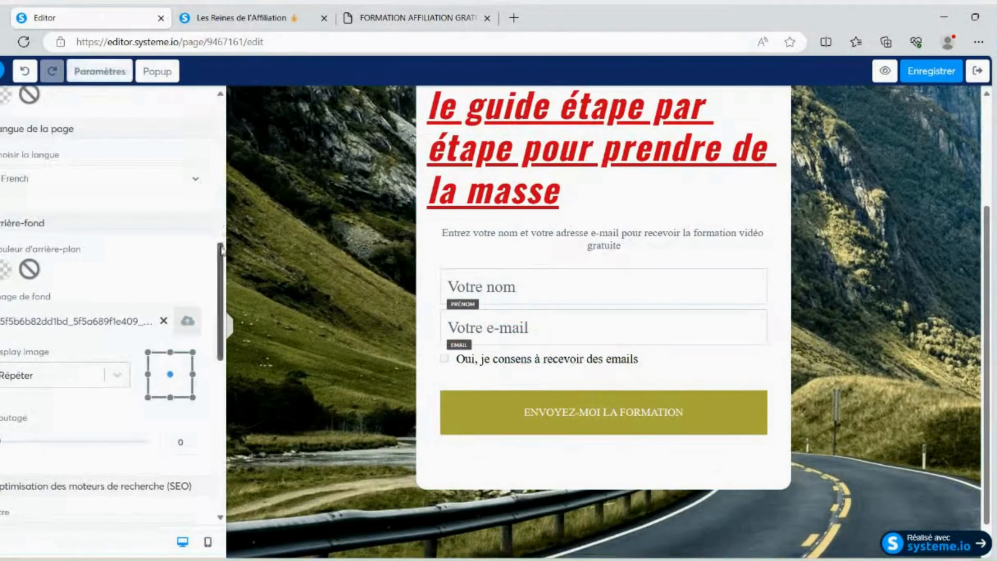
pyautogui.moveTo(221, 237); pyautogui.dragTo(221, 387)
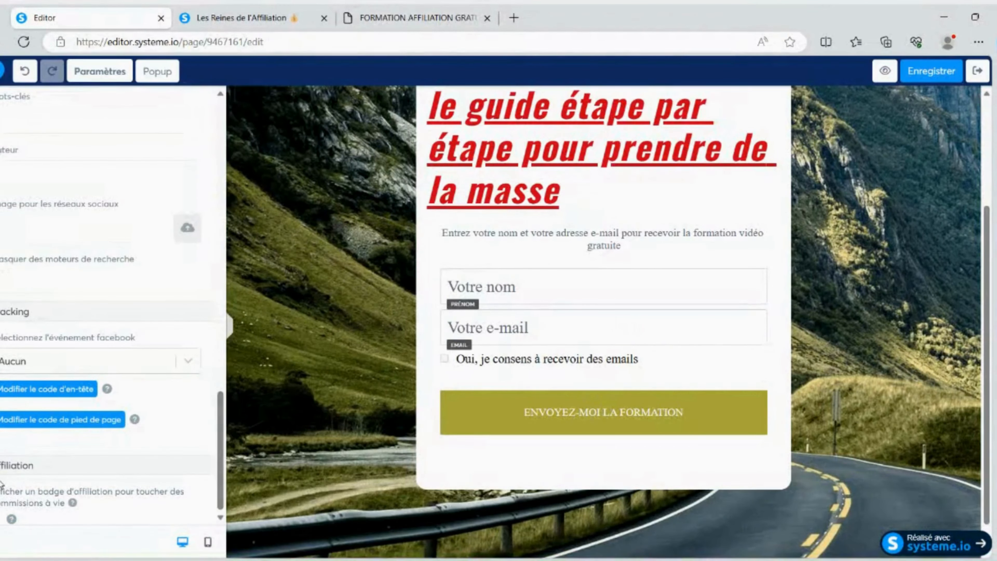
pyautogui.scroll(15, 8, 479)
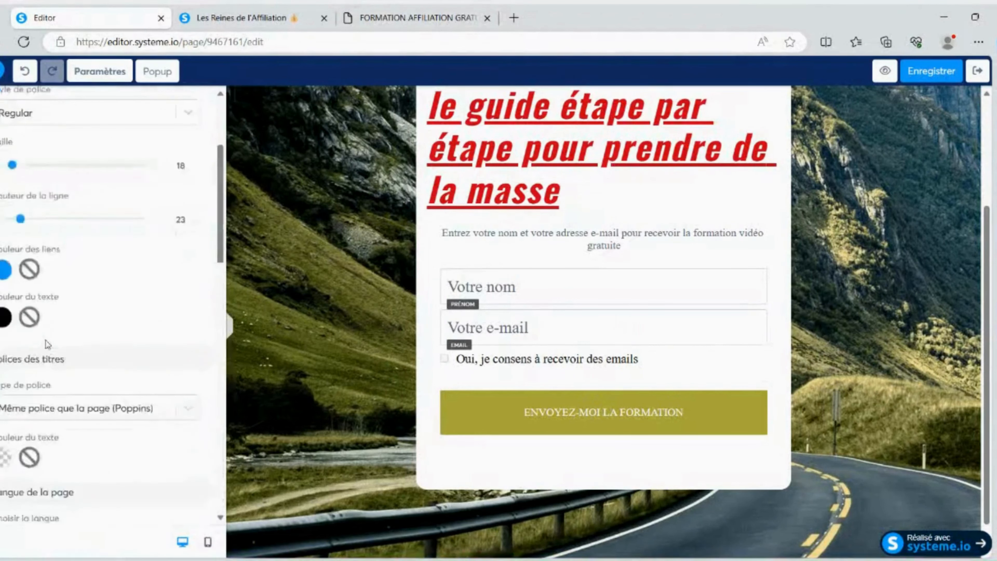
pyautogui.click(1, 105)
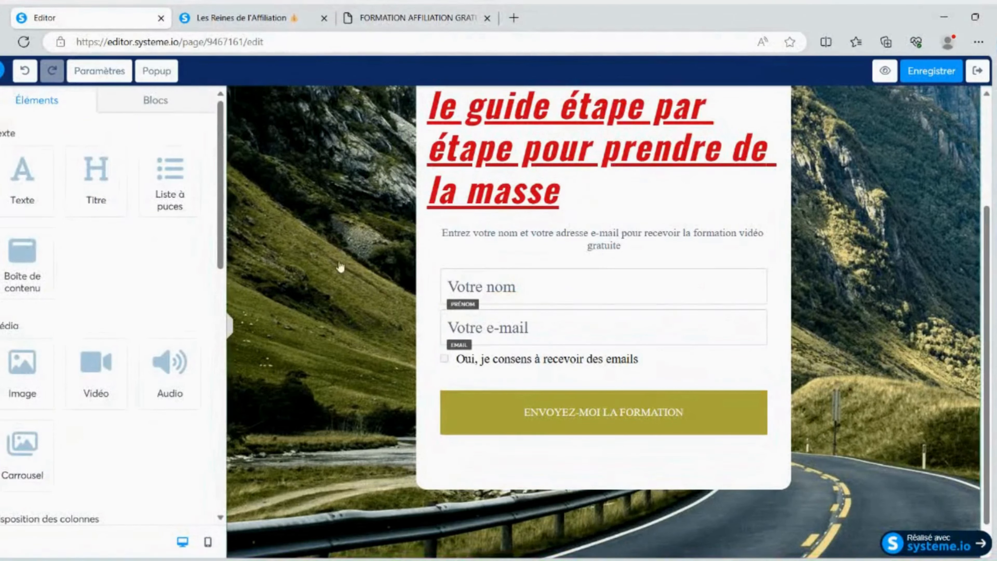
# Review the background section's margin, colour, size and padding settings, save the capture page and exit the editor
pyautogui.scroll(2, 334, 266)
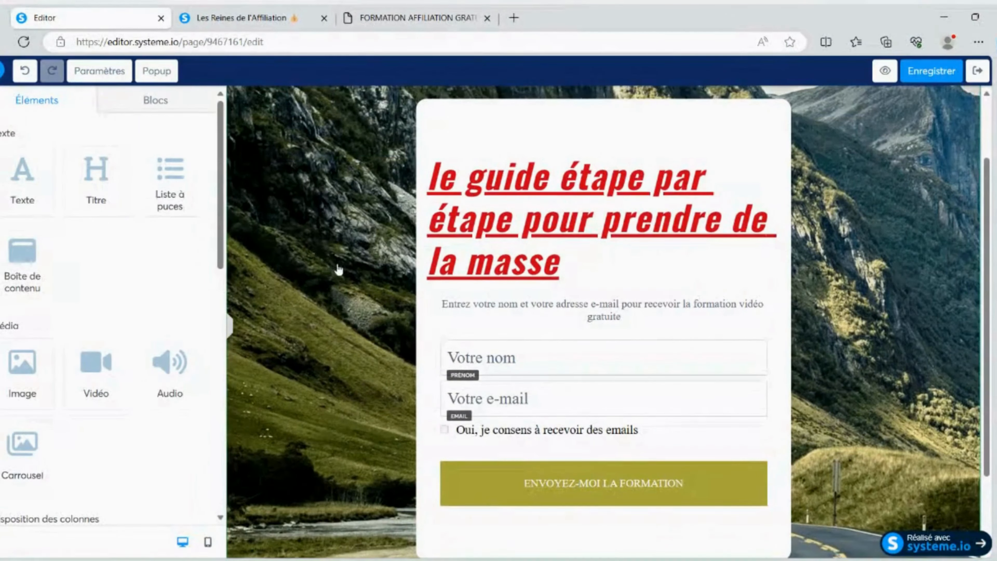
pyautogui.scroll(2, 338, 265)
pyautogui.click(290, 173)
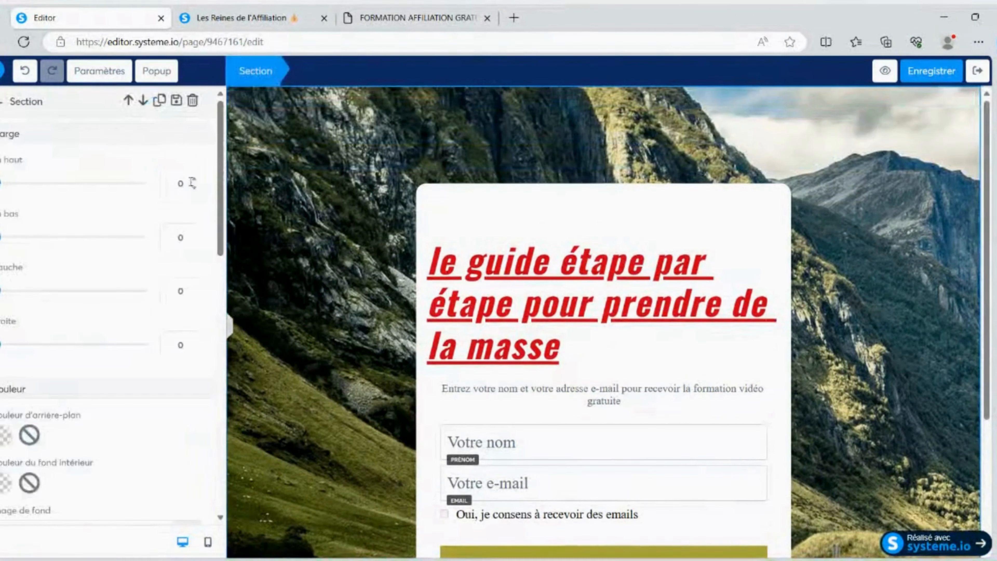
pyautogui.scroll(-7, 146, 216)
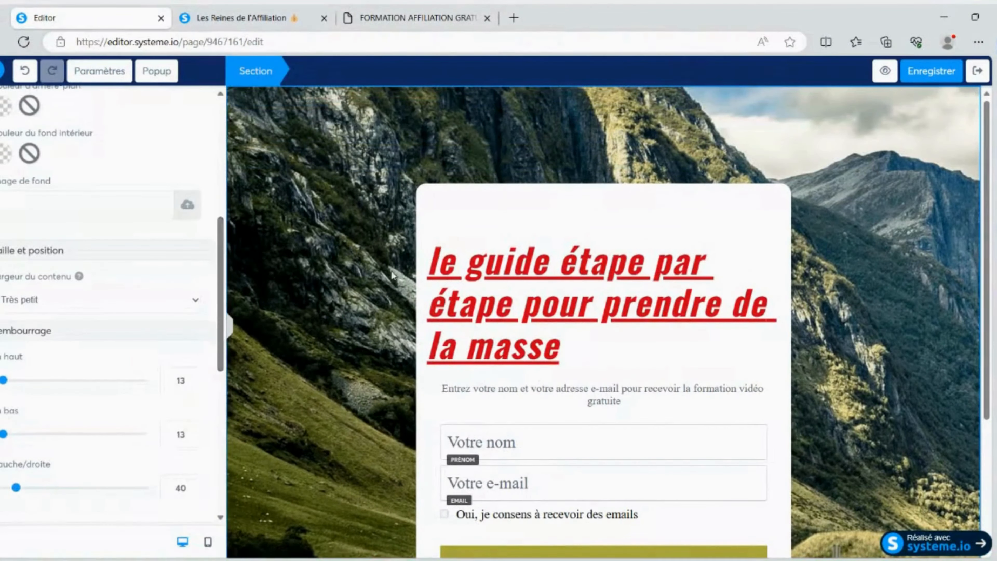
pyautogui.scroll(3, 105, 204)
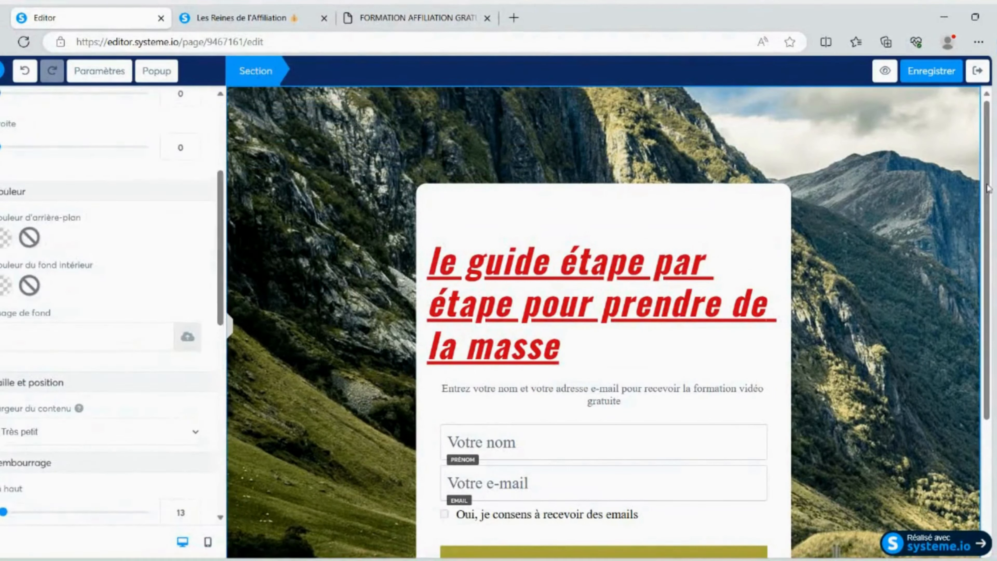
pyautogui.click(927, 76)
pyautogui.click(971, 72)
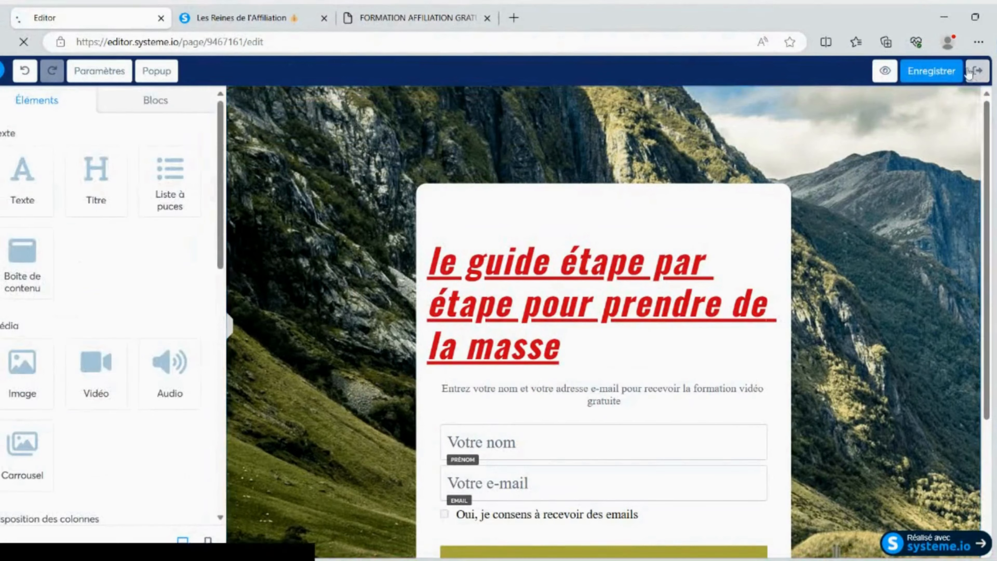
# Choose the blue thumbs-up "Merci pour votre inscription !" template with the Facebook group invitation for the Page de remerciement
pyautogui.click(115, 258)
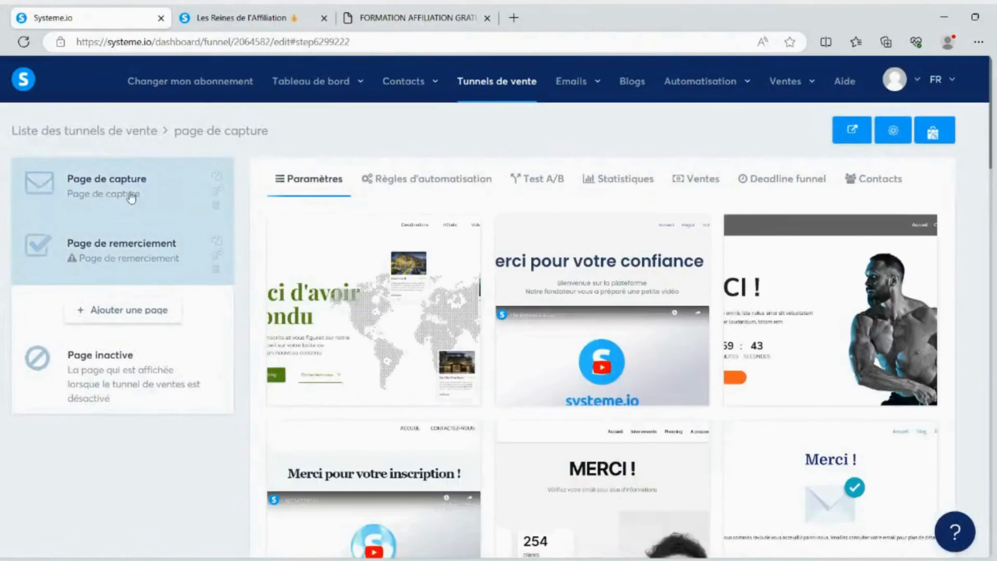
pyautogui.scroll(-10, 554, 266)
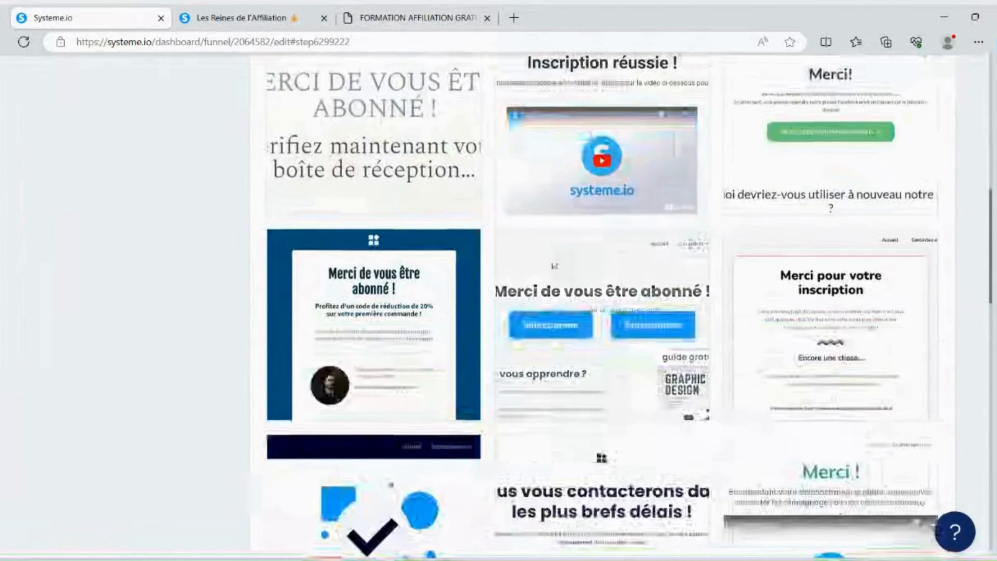
pyautogui.scroll(-15, 554, 266)
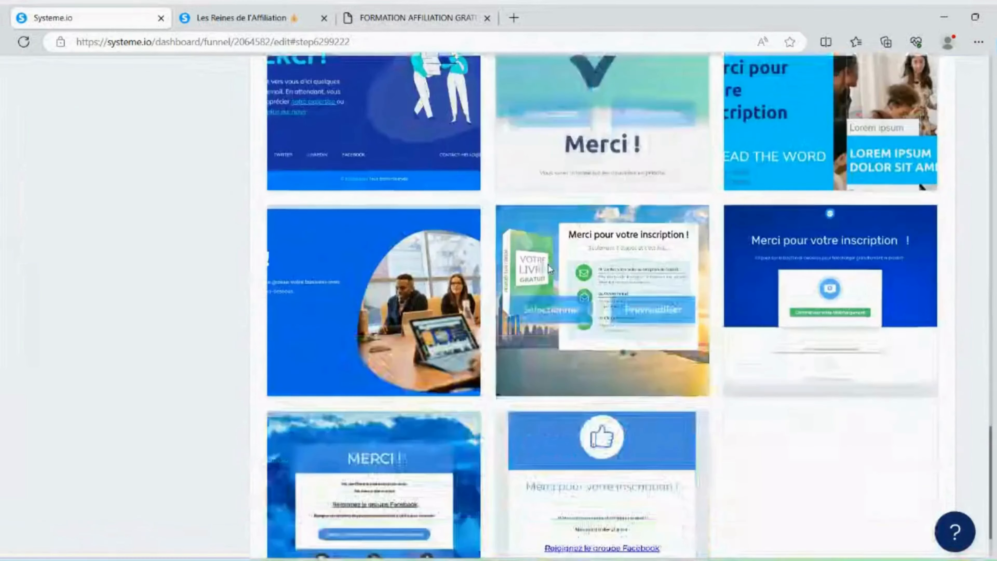
pyautogui.scroll(-2, 548, 265)
pyautogui.moveTo(569, 425)
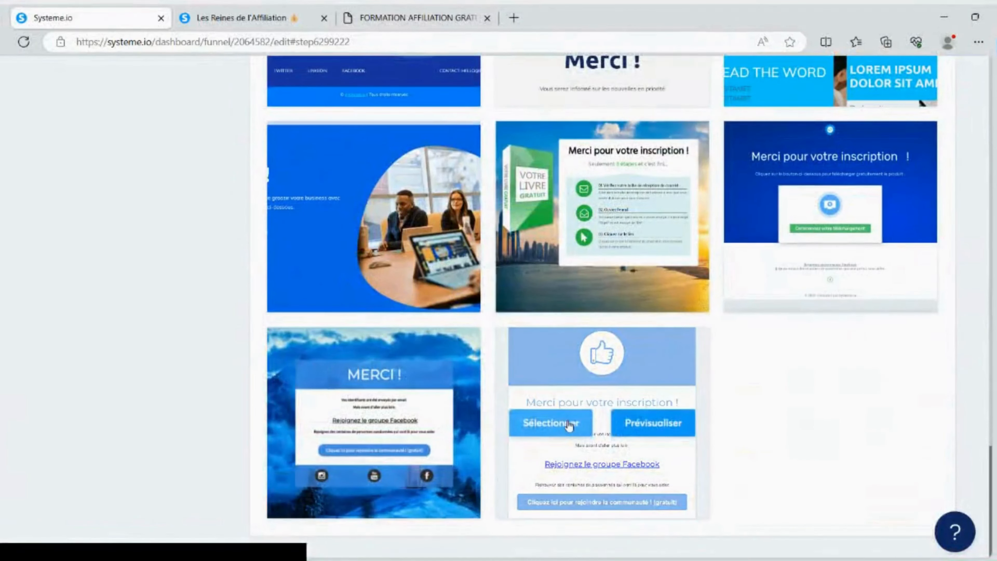
pyautogui.click(554, 424)
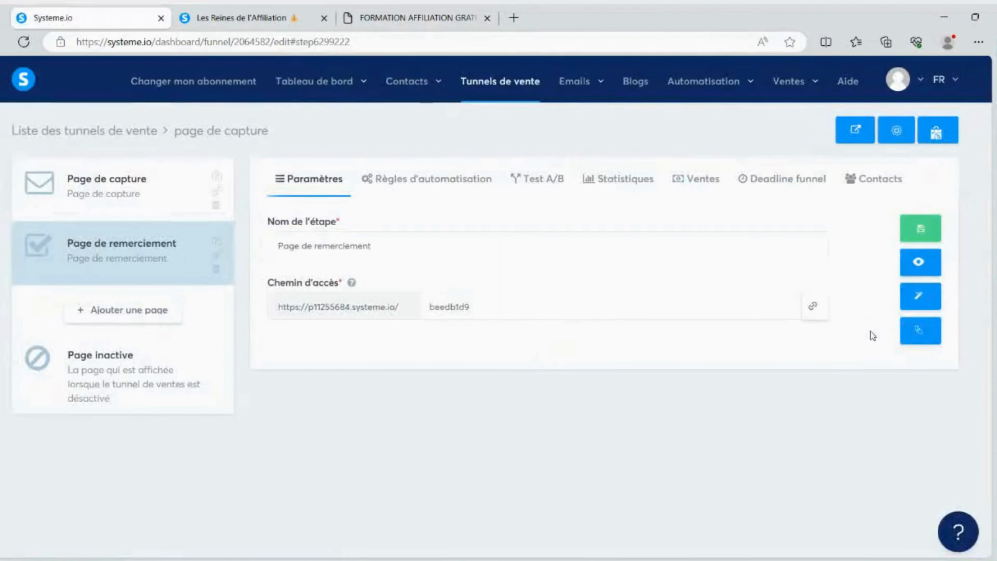
# Open the thank-you page in the editor and open the link settings for the "Rejoignez le groupe Facebook" text
pyautogui.click(919, 295)
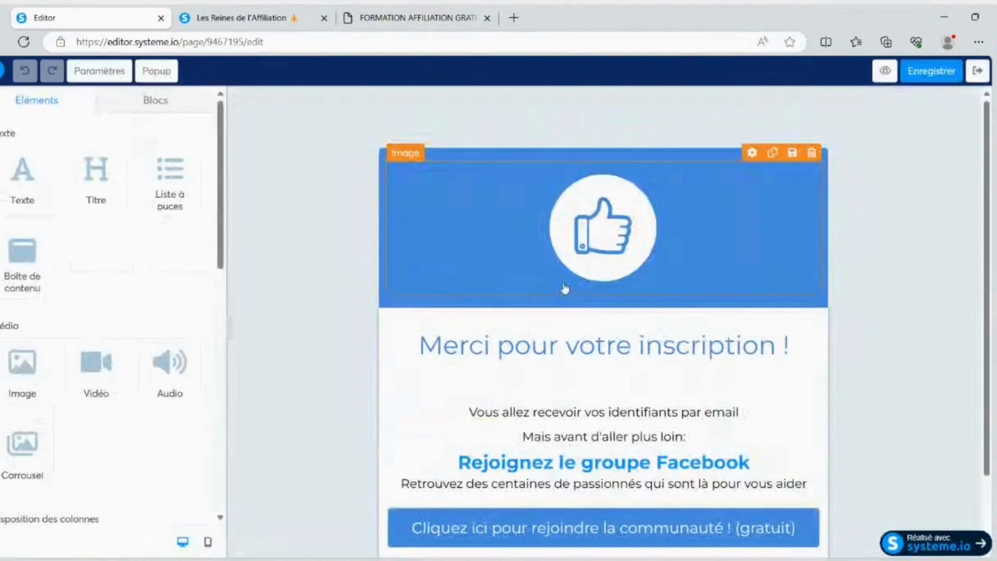
pyautogui.scroll(-2, 559, 281)
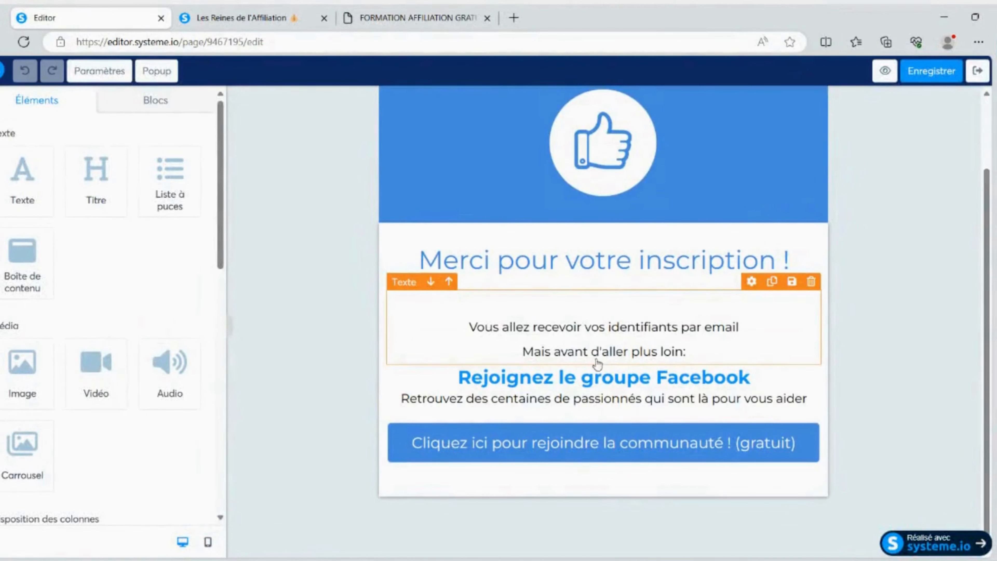
pyautogui.click(607, 383)
pyautogui.moveTo(458, 379); pyautogui.dragTo(754, 375)
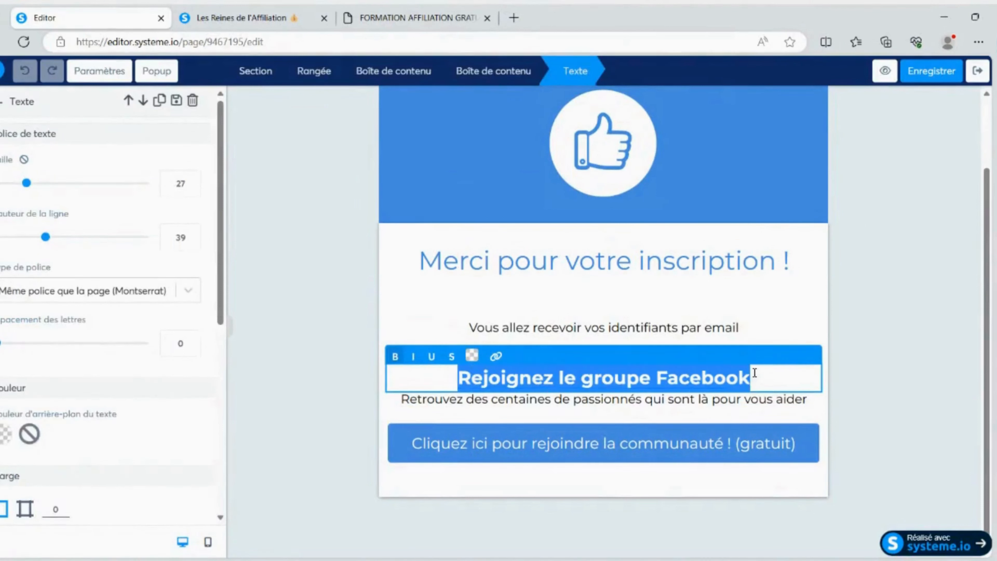
pyautogui.click(495, 356)
pyautogui.tripleClick(455, 355)
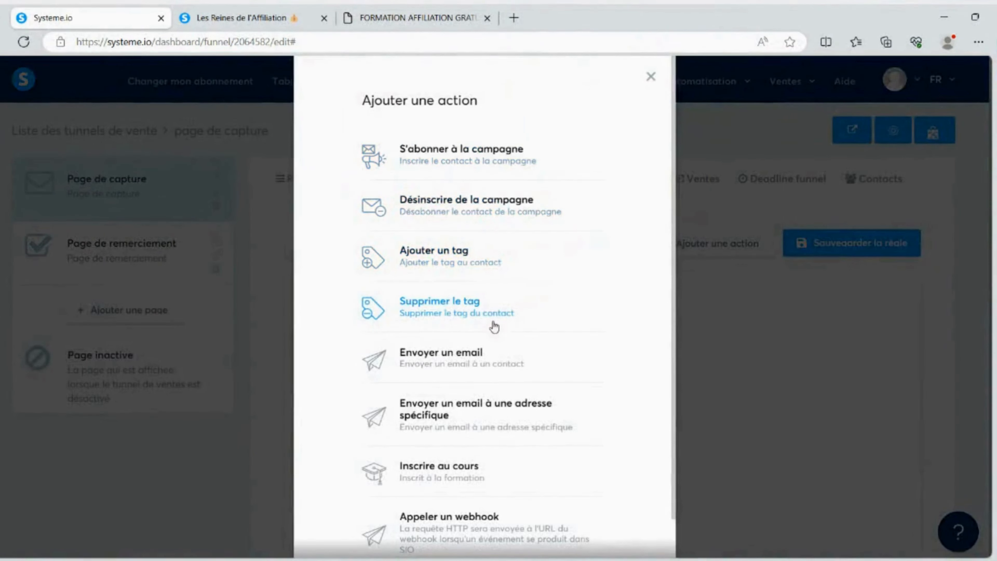
# Add an Envoyer un email action to the capture page's form sign-up rule and open its email for editing
pyautogui.scroll(-1, 436, 317)
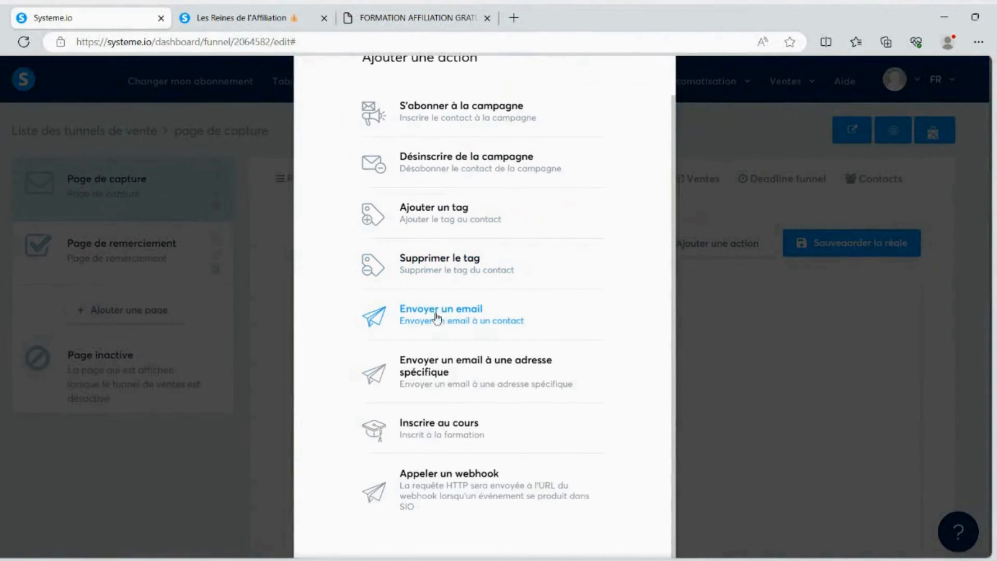
pyautogui.click(463, 318)
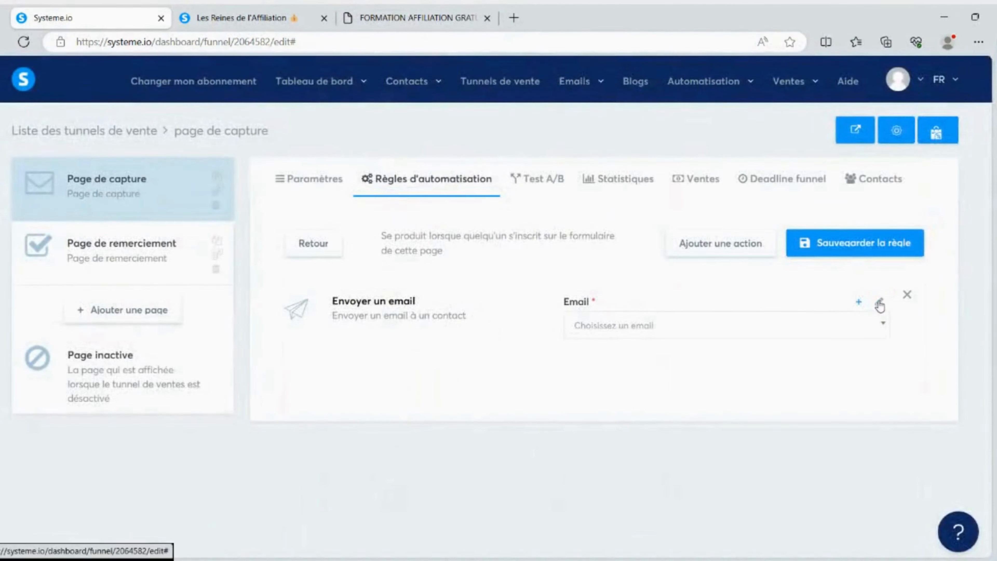
pyautogui.click(881, 305)
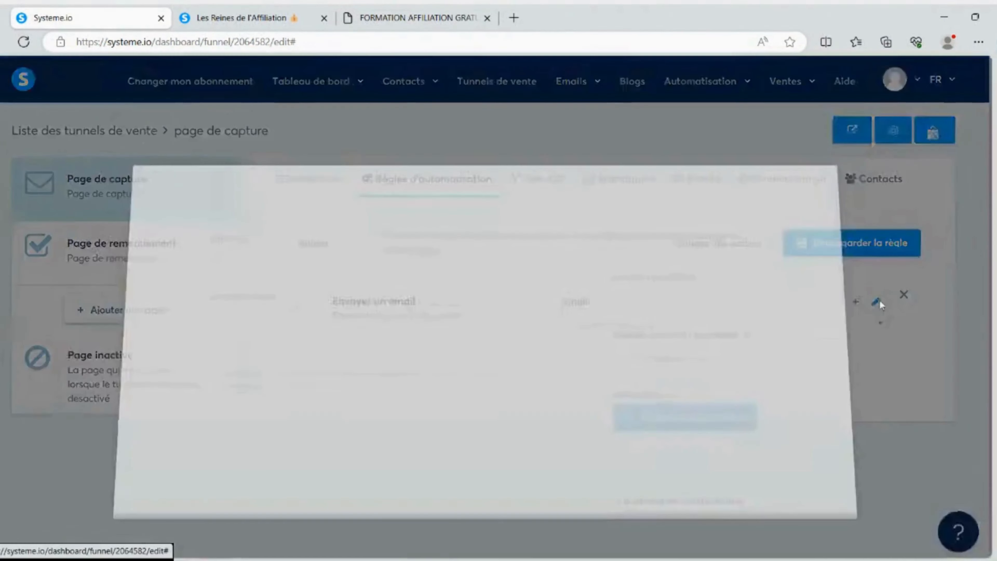
# Enter "voici votre abook" as the email's subject
pyautogui.click(257, 268)
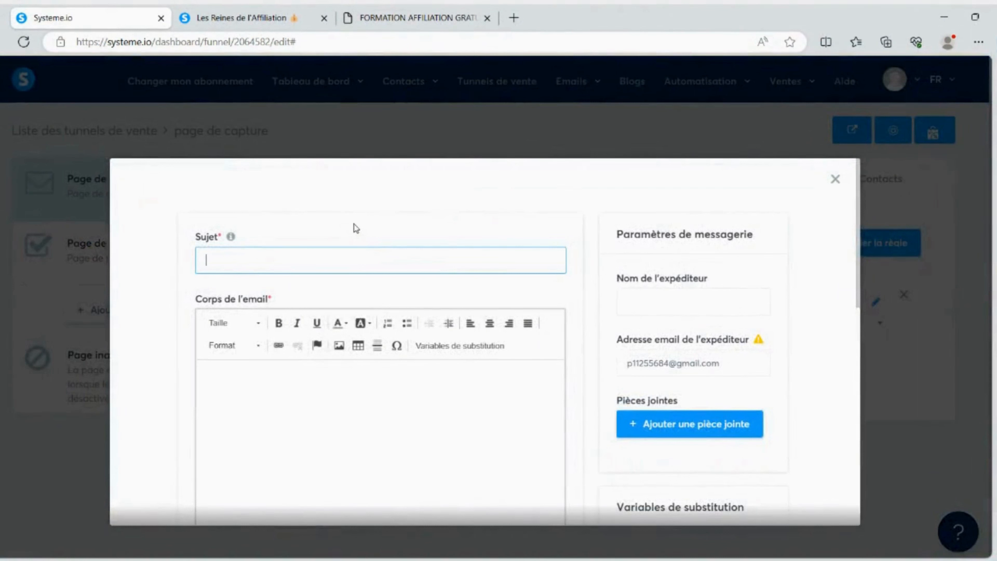
pyautogui.write('voici votre abook')
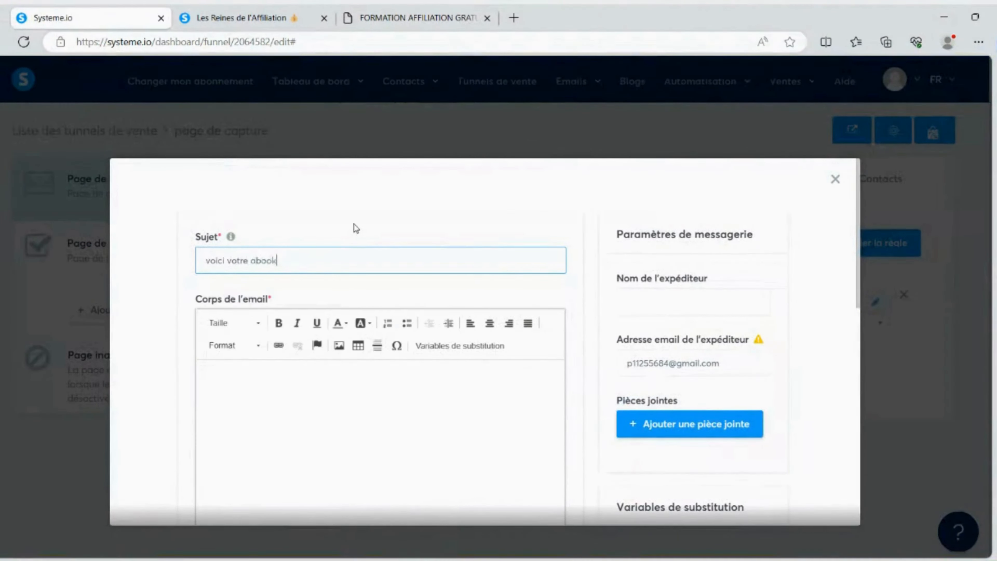
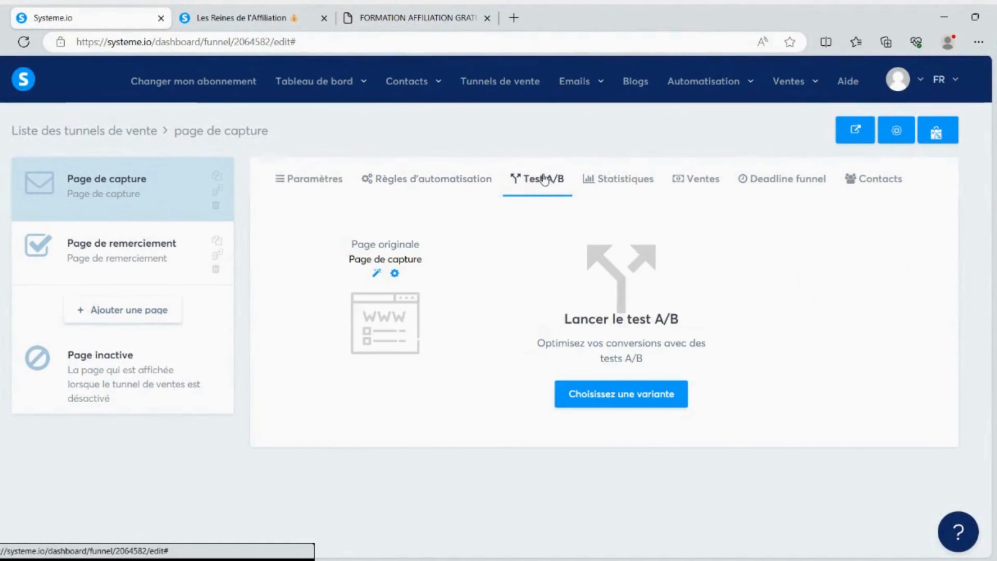
# View the statistics of the capture page tunnel
pyautogui.click(625, 179)
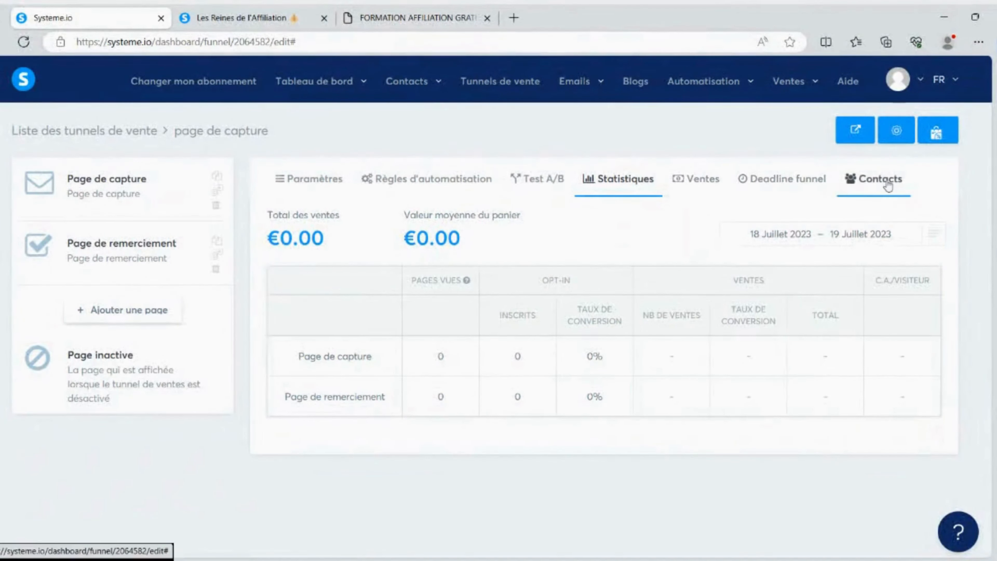
# Create a new tunnel named "page de vente" with Vendre as its objective
pyautogui.click(479, 73)
pyautogui.click(921, 131)
pyautogui.click(546, 268)
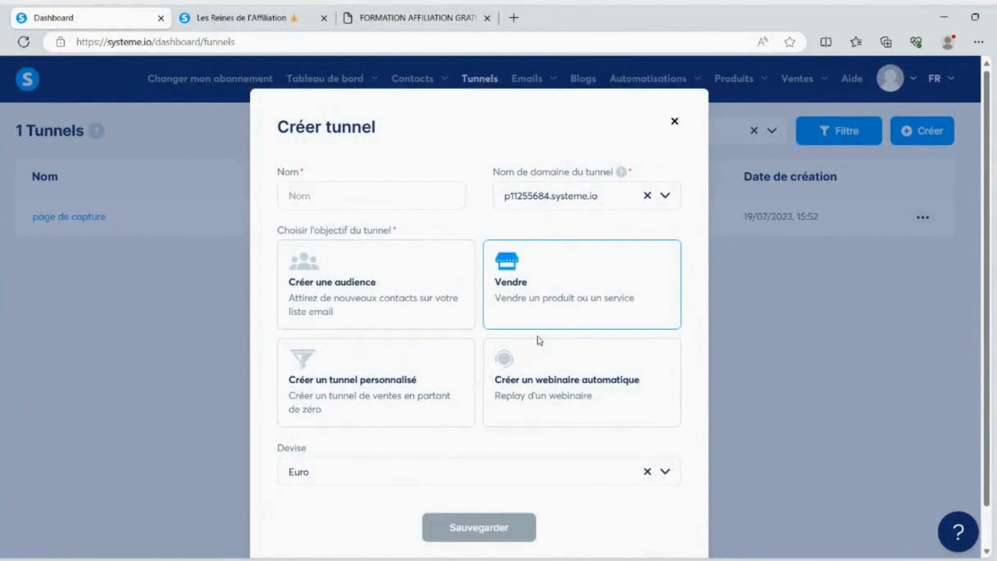
pyautogui.scroll(-2, 536, 339)
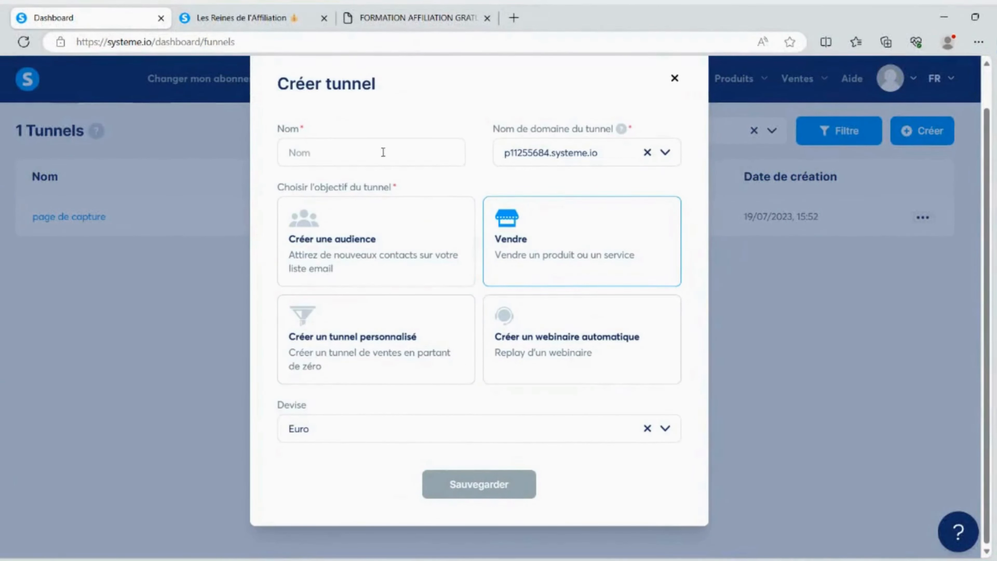
pyautogui.click(368, 152)
pyautogui.write('page')
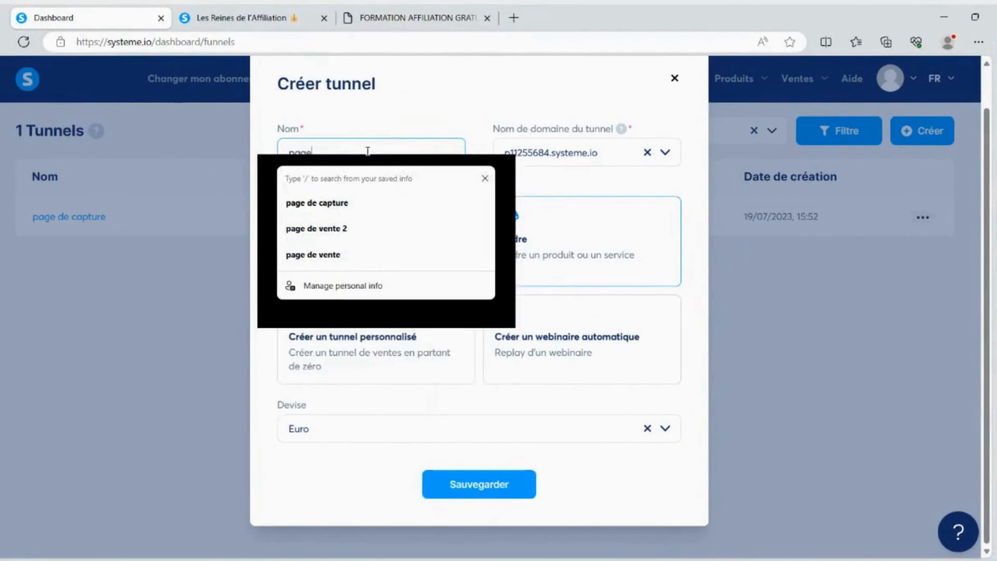
pyautogui.write(' de vent')
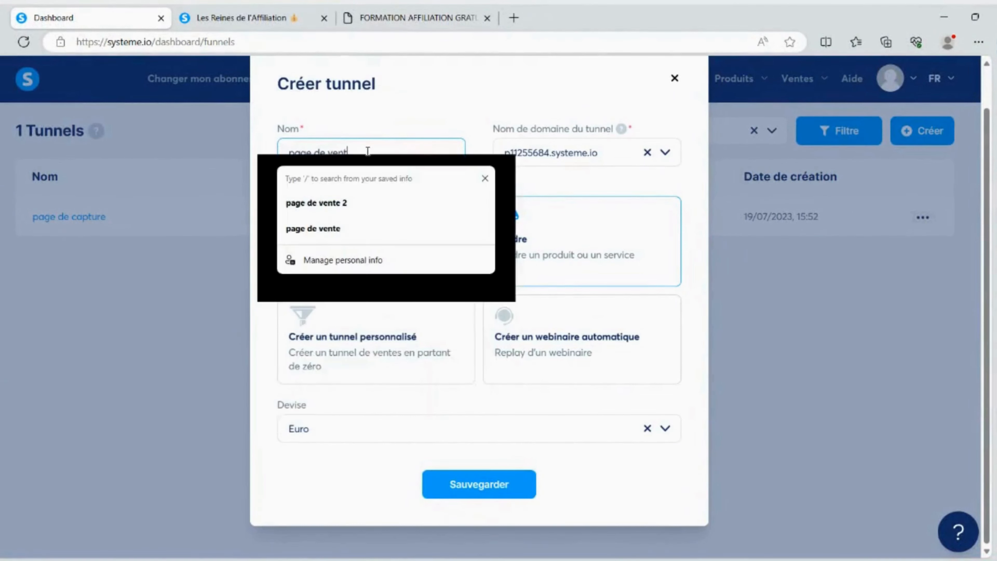
pyautogui.click(479, 482)
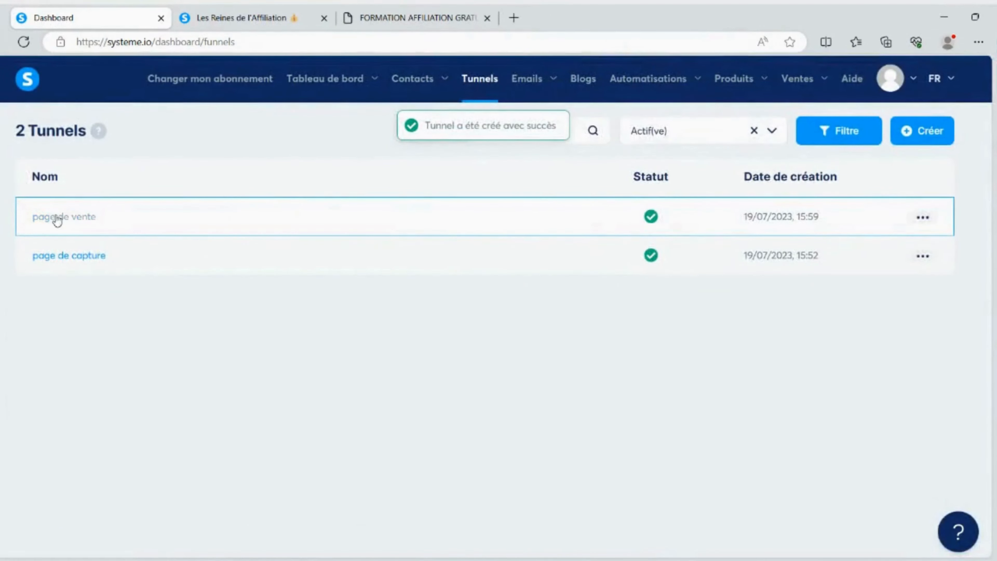
# Add a Page de vente step named "page de vente" to the new tunnel and move it above Bon de commande
pyautogui.click(57, 217)
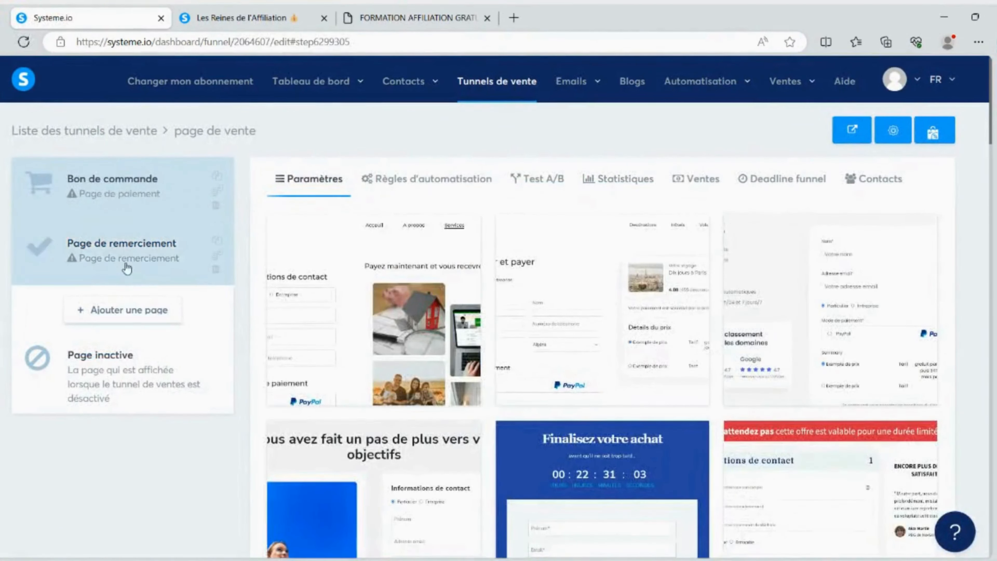
pyautogui.click(143, 309)
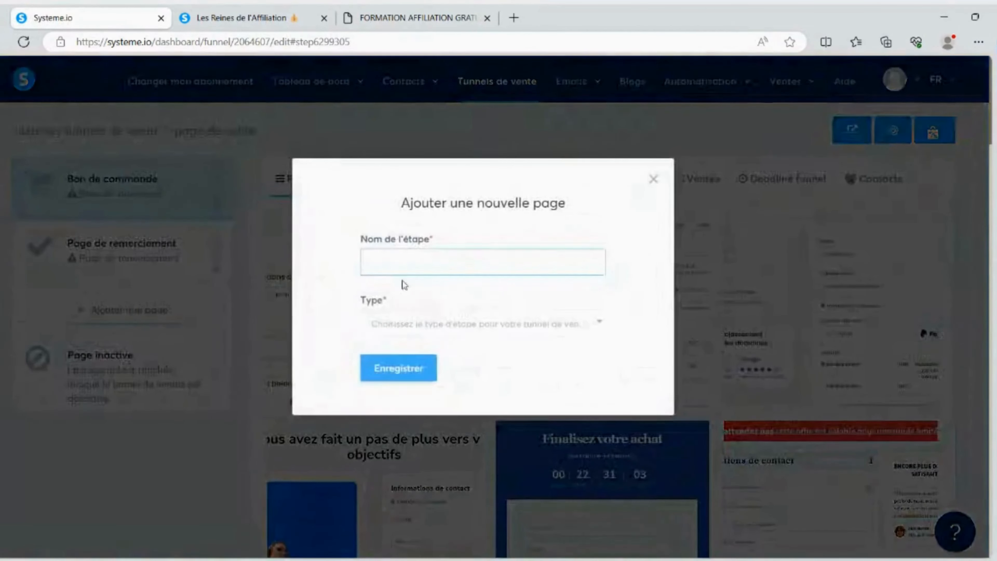
pyautogui.write('page de vente')
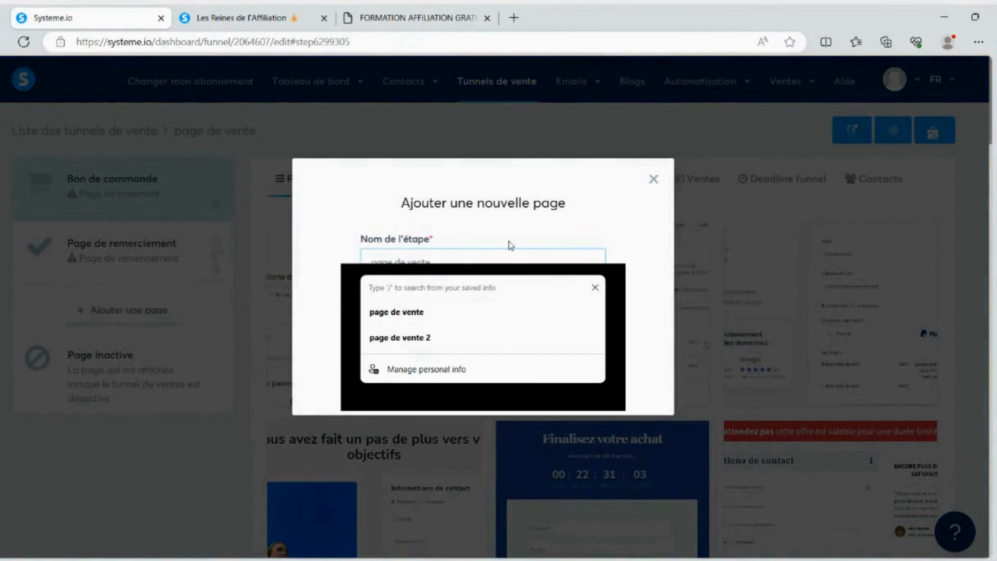
pyautogui.press('Return')
pyautogui.moveTo(127, 319); pyautogui.dragTo(127, 188)
pyautogui.scroll(-5, 620, 258)
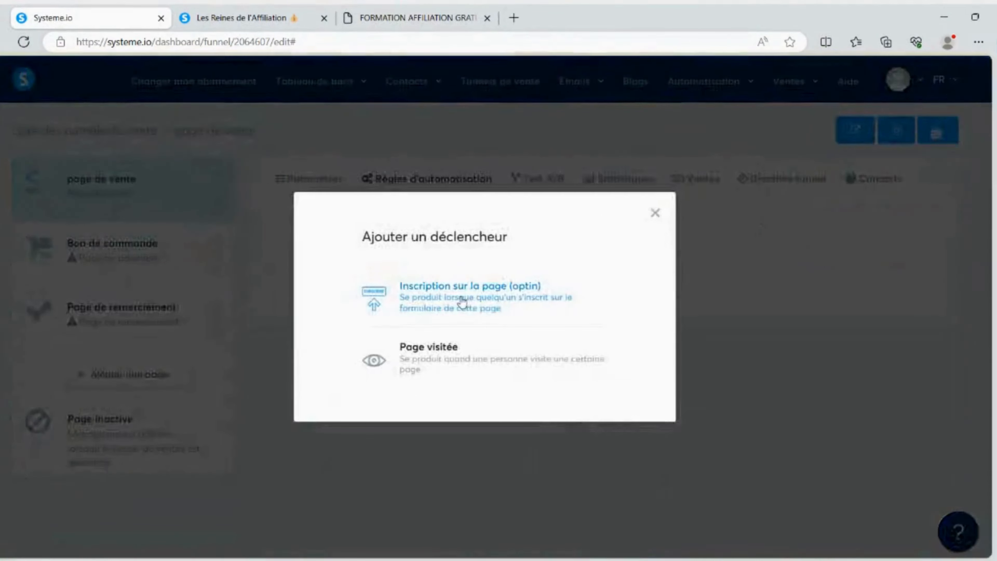
# Try to add an automation rule with the Inscription sur la page (optin) trigger to the sales page, and return to its settings
pyautogui.click(459, 296)
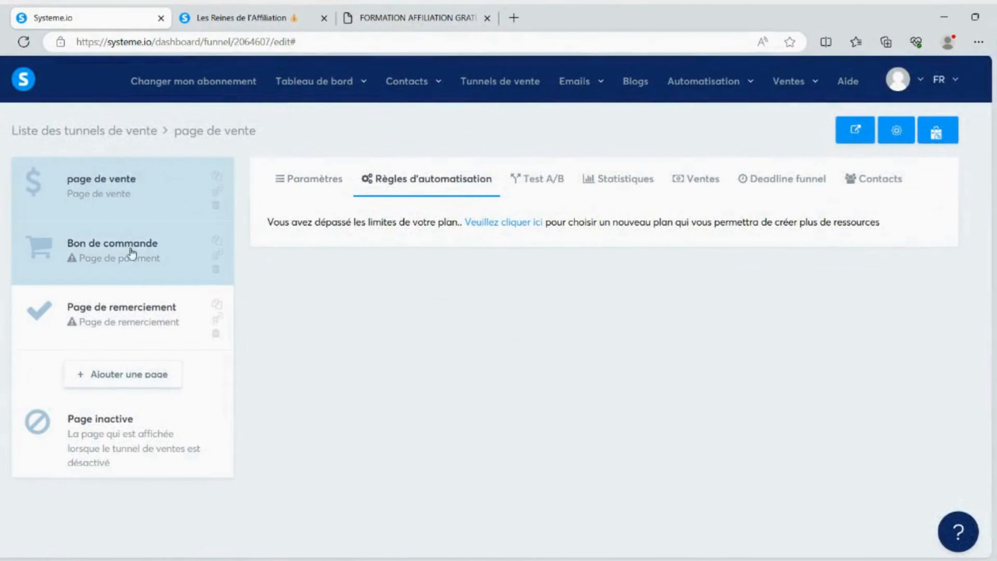
pyautogui.click(300, 182)
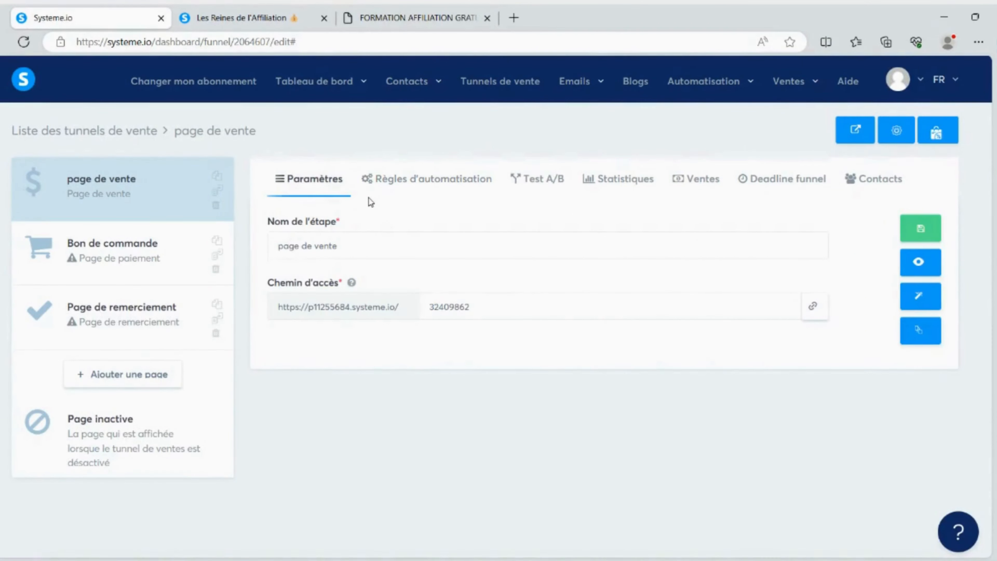
# Open the sales page in the editor and review its template sections down to the newsletter sign-up
pyautogui.click(921, 295)
pyautogui.scroll(-3, 983, 143)
pyautogui.moveTo(983, 143); pyautogui.dragTo(988, 447)
pyautogui.scroll(-10, 961, 440)
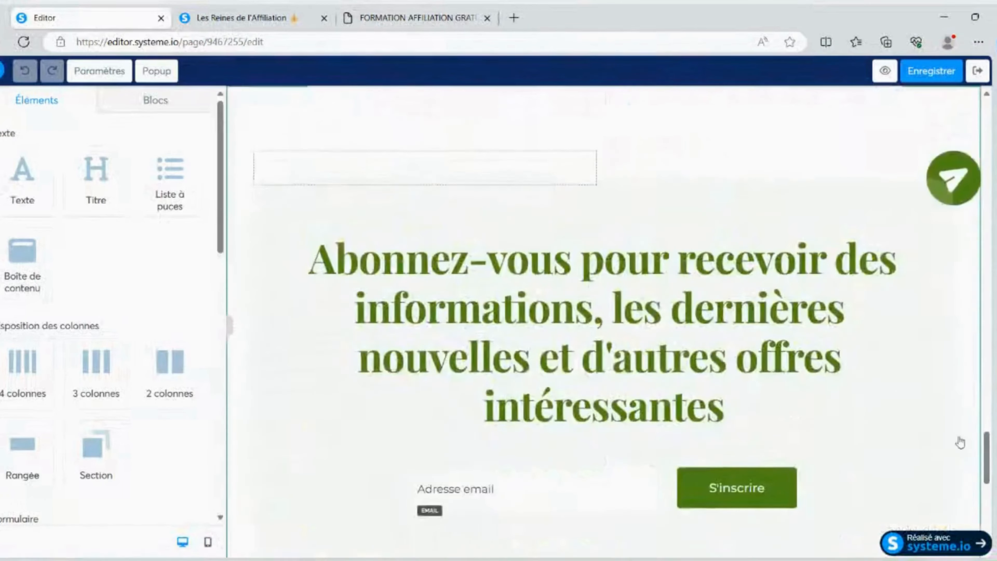
pyautogui.scroll(8, 852, 312)
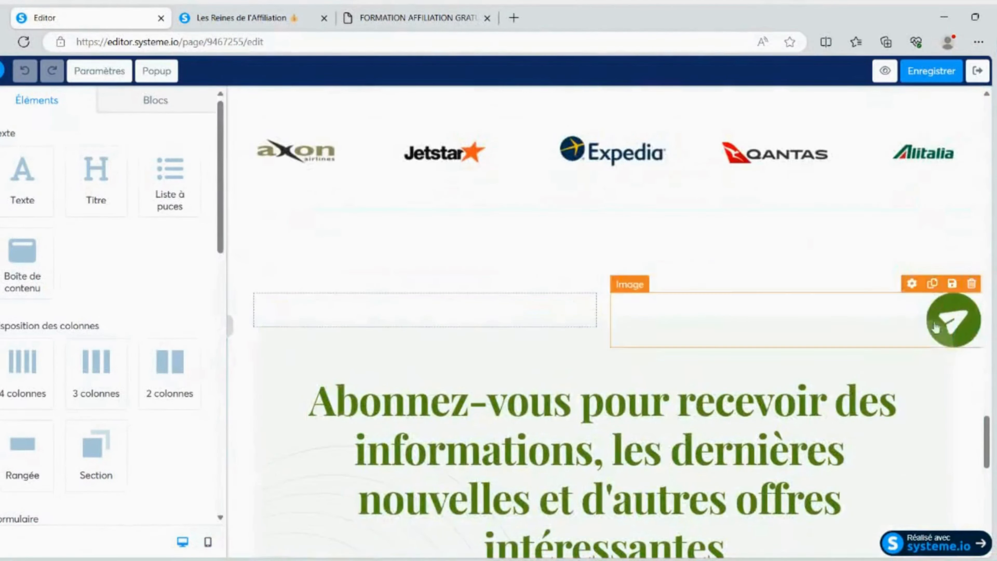
pyautogui.scroll(5, 962, 354)
pyautogui.moveTo(987, 399); pyautogui.dragTo(986, 159)
# Keep "Vers l'étape suivante du tunnel" as the "En savoir plus" button's action, then save the sales page and exit the editor
pyautogui.click(322, 337)
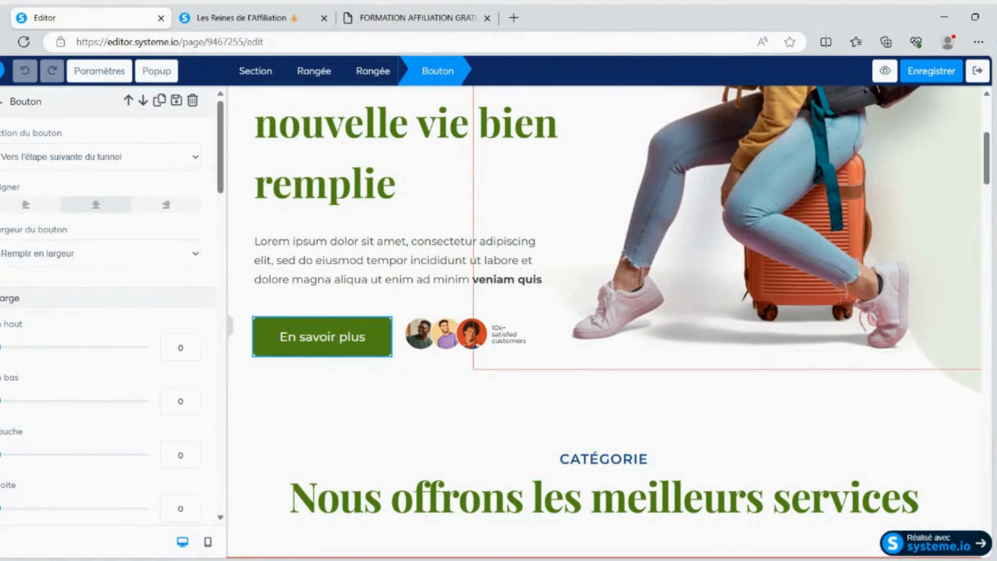
pyautogui.click(94, 212)
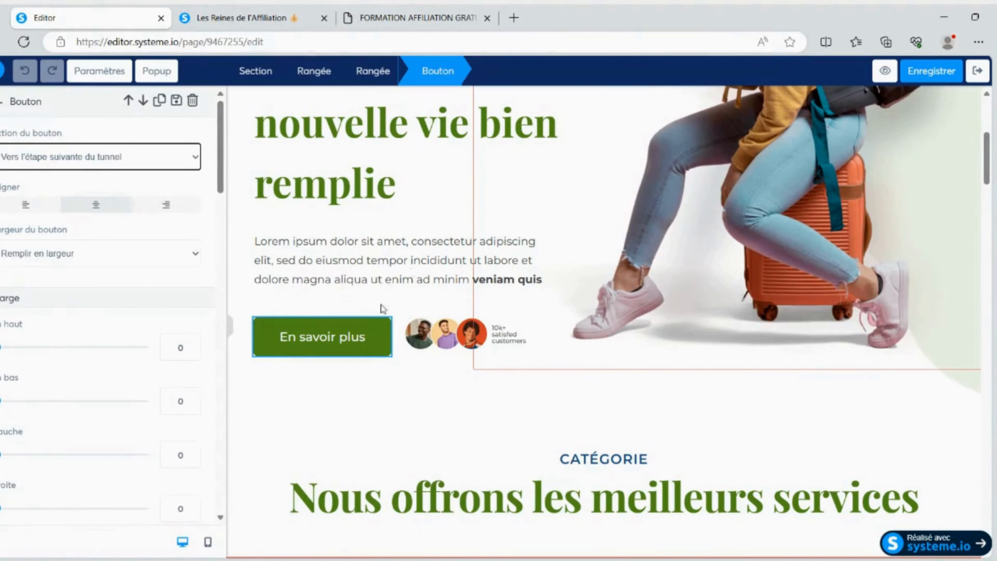
pyautogui.press('Escape')
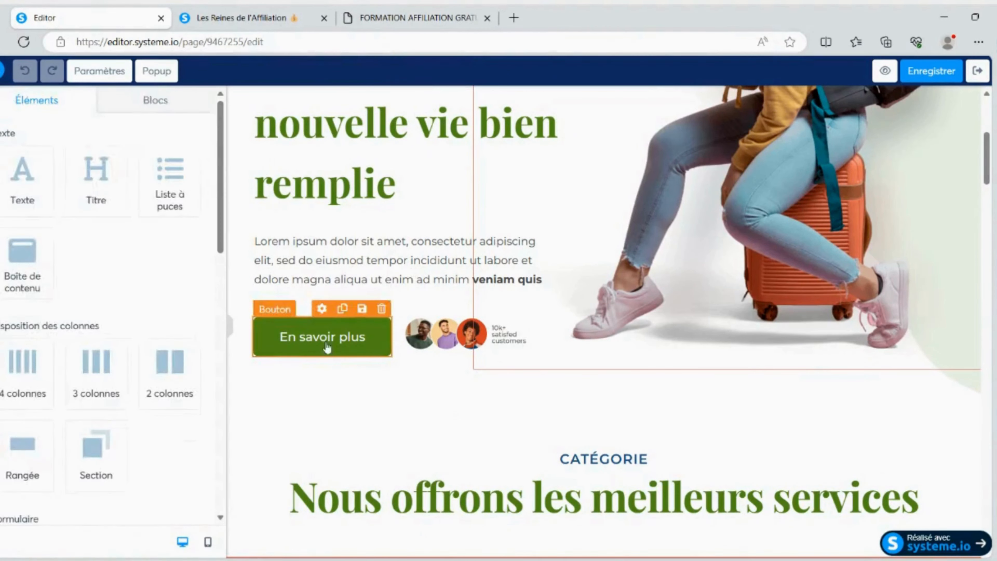
pyautogui.click(931, 71)
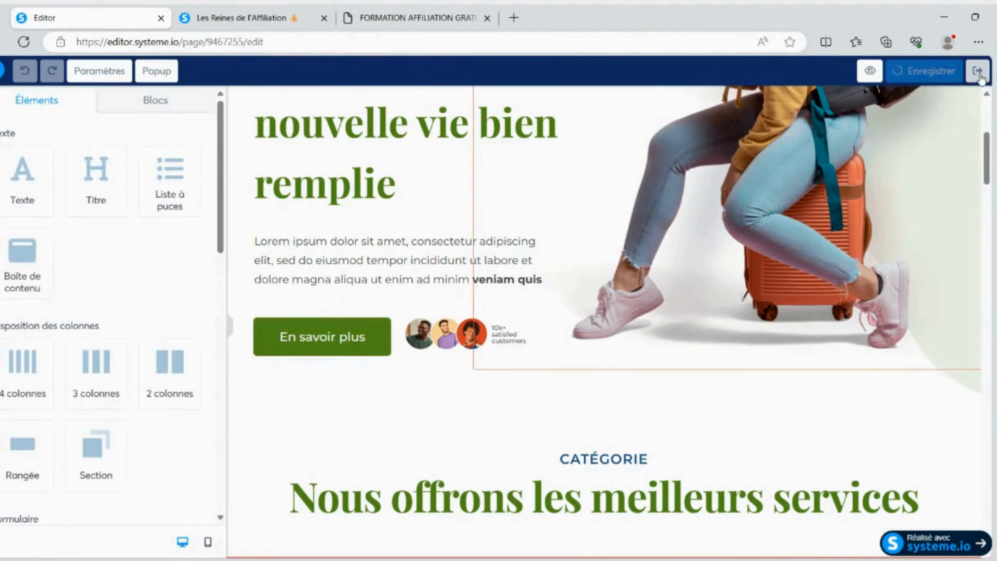
pyautogui.click(978, 74)
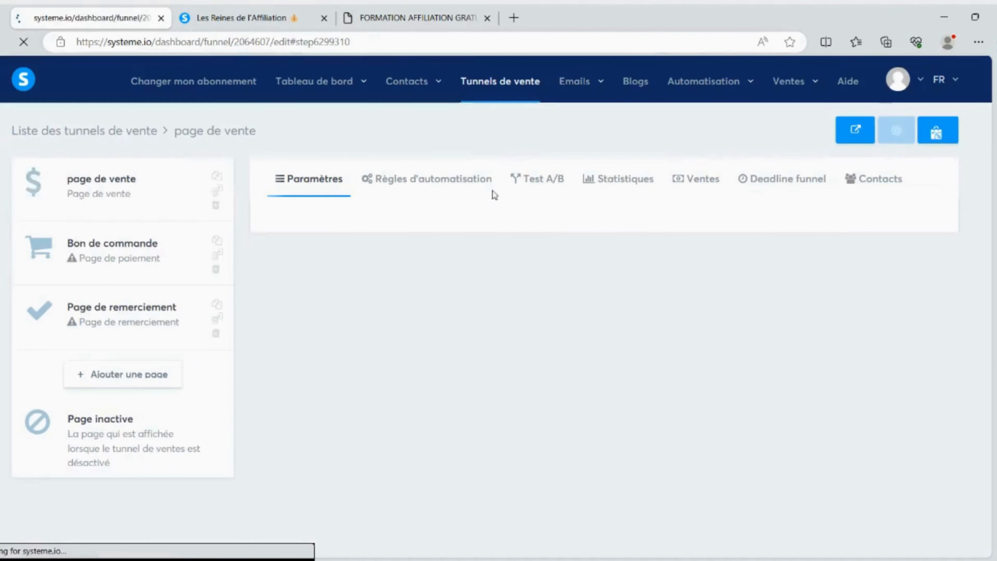
# Choose the blue "Nom du produit" template for the Bon de commande page and open it in the editor
pyautogui.click(112, 248)
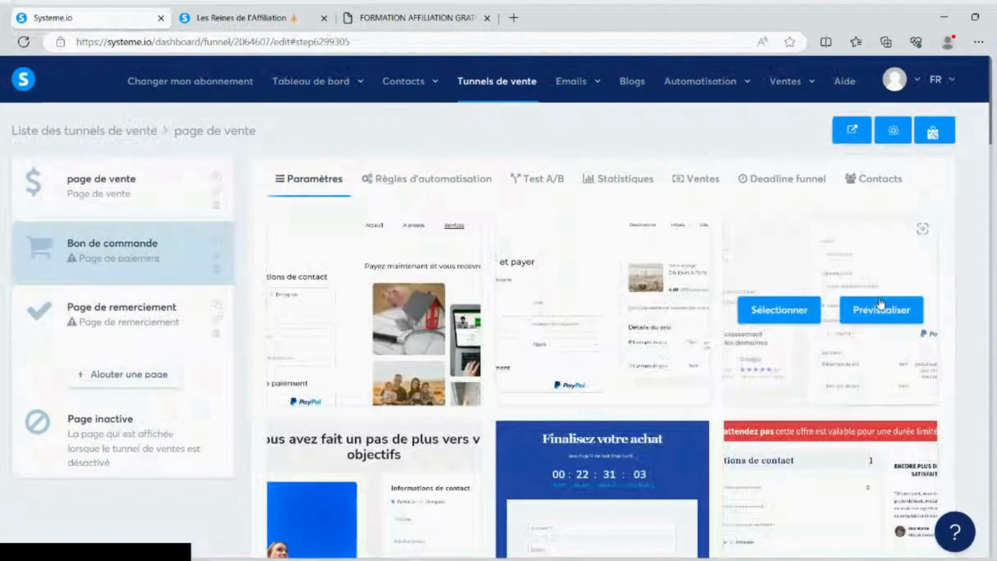
pyautogui.scroll(-15, 106, 258)
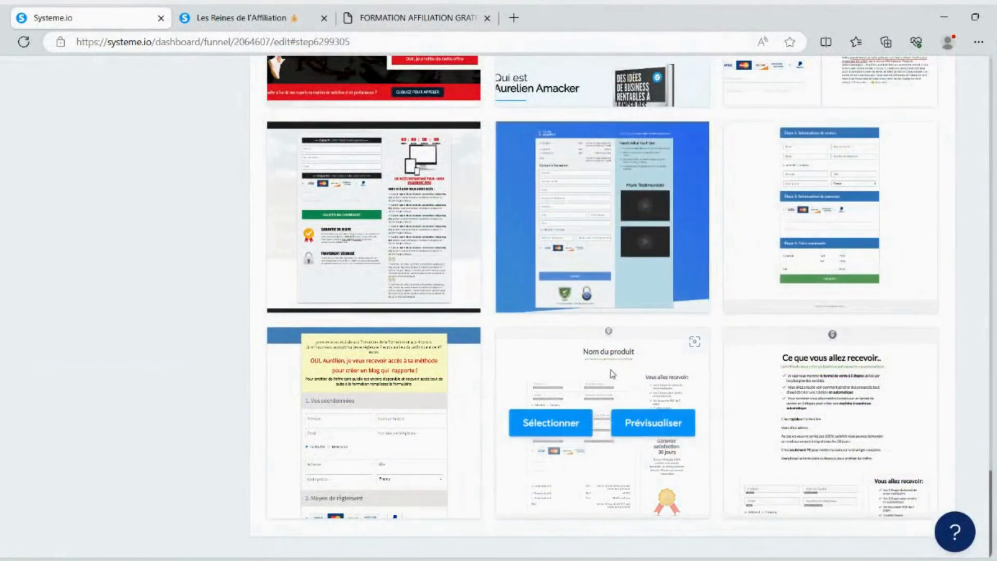
pyautogui.scroll(6, 569, 277)
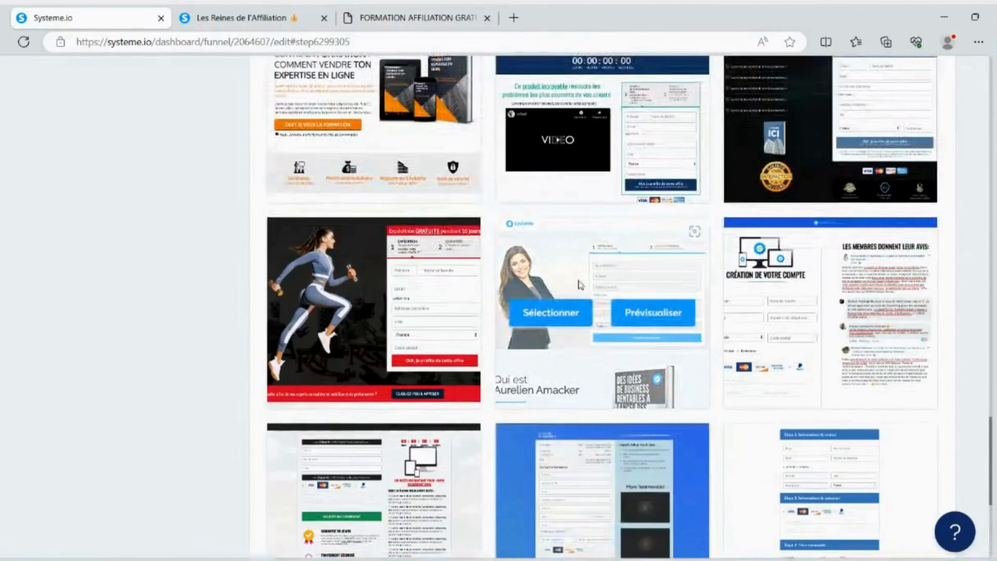
pyautogui.scroll(10, 572, 282)
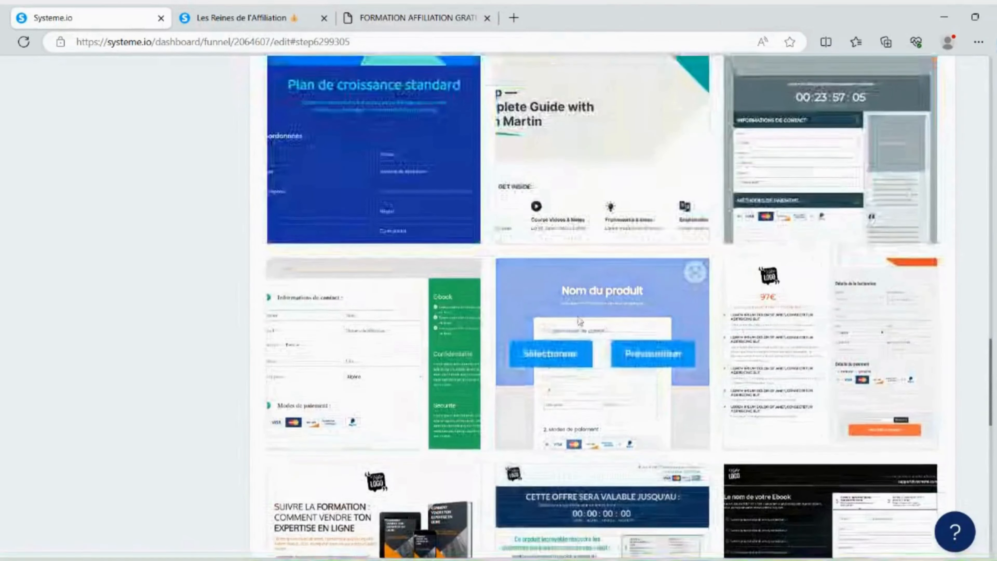
pyautogui.click(566, 353)
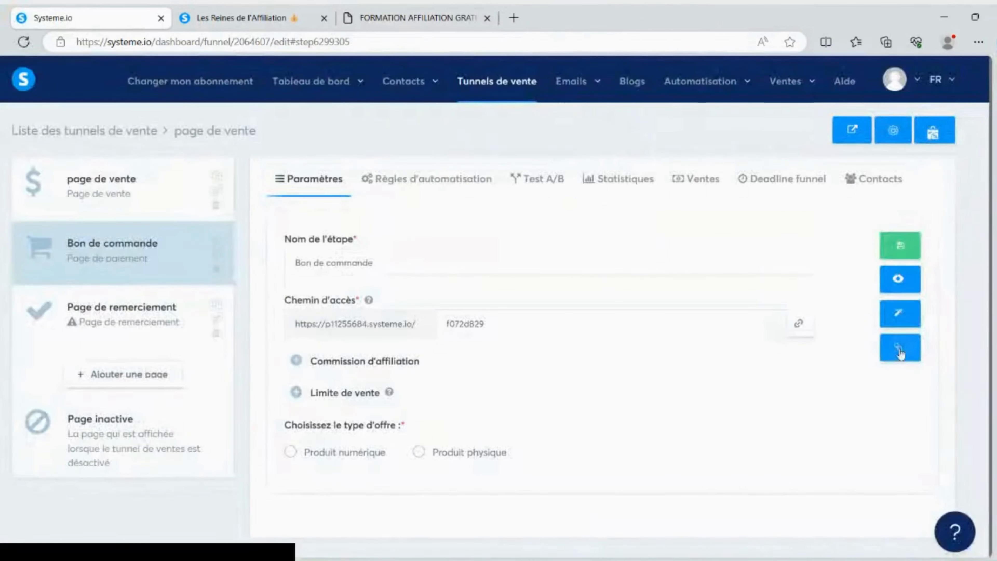
pyautogui.click(898, 316)
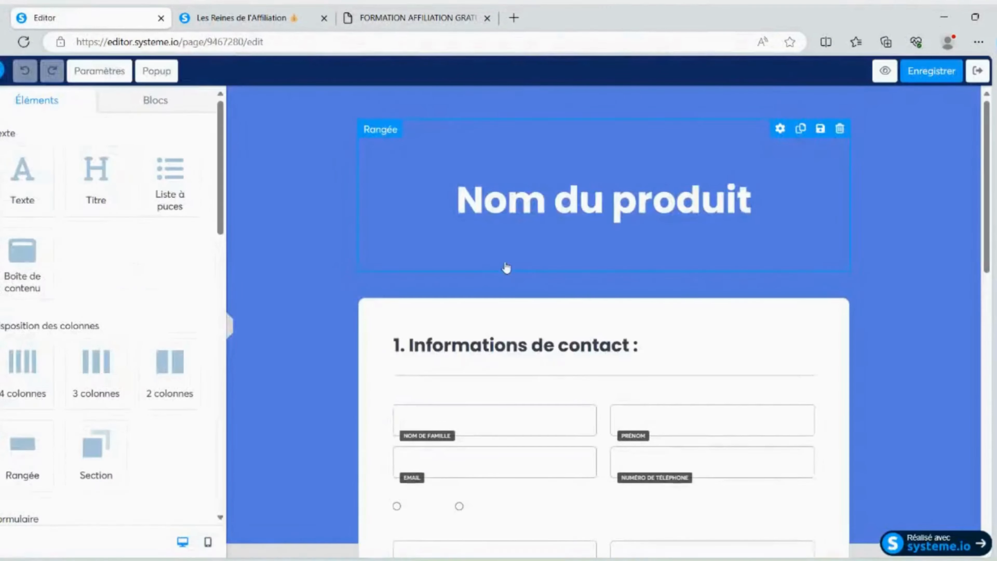
# Replace the order form's "Nom du produit" title with "musculation"
pyautogui.click(575, 193)
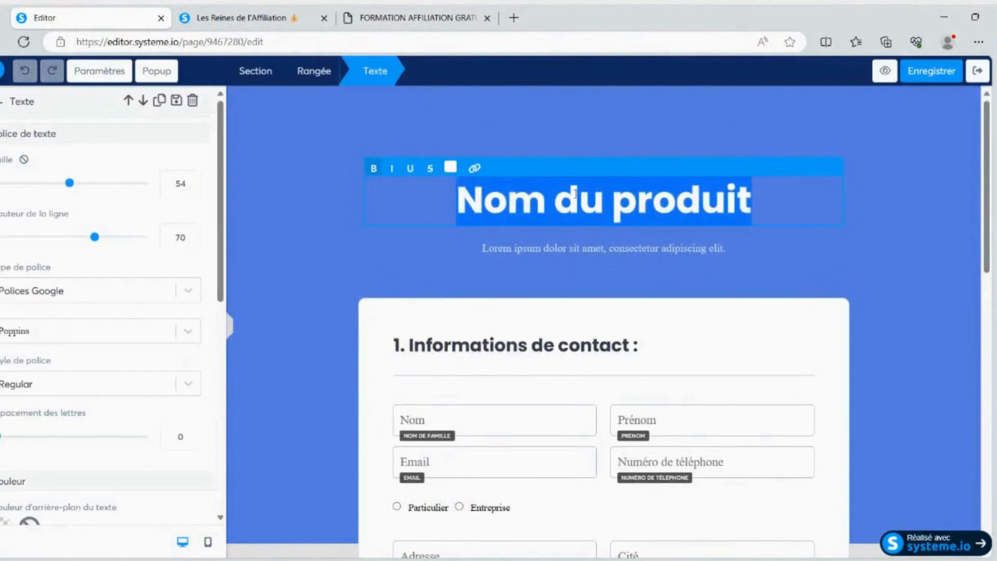
pyautogui.write('muscula')
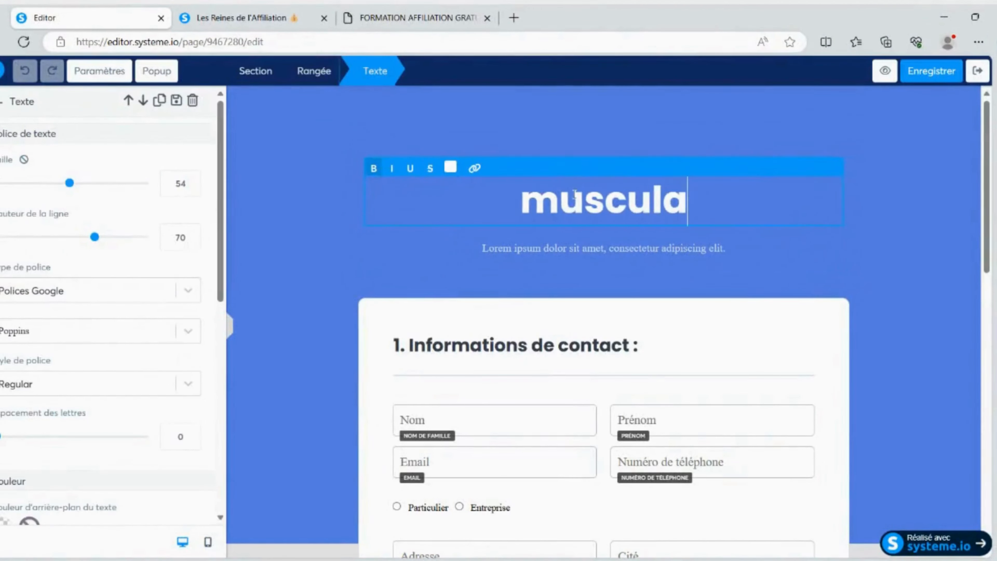
pyautogui.write('tio,')
pyautogui.press('BackSpace')
pyautogui.write('n')
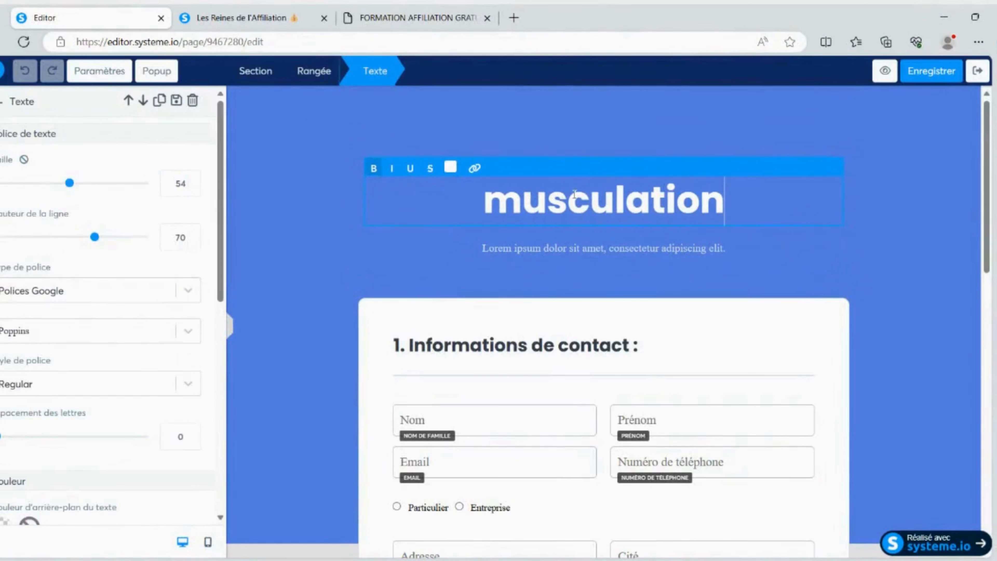
# Delete the Lorem ipsum subtitle below the order form's title
pyautogui.click(615, 251)
pyautogui.click(833, 231)
pyautogui.click(565, 118)
# Delete the Numéro de téléphone and Cité fields from the order form's contact information
pyautogui.scroll(-4, 479, 233)
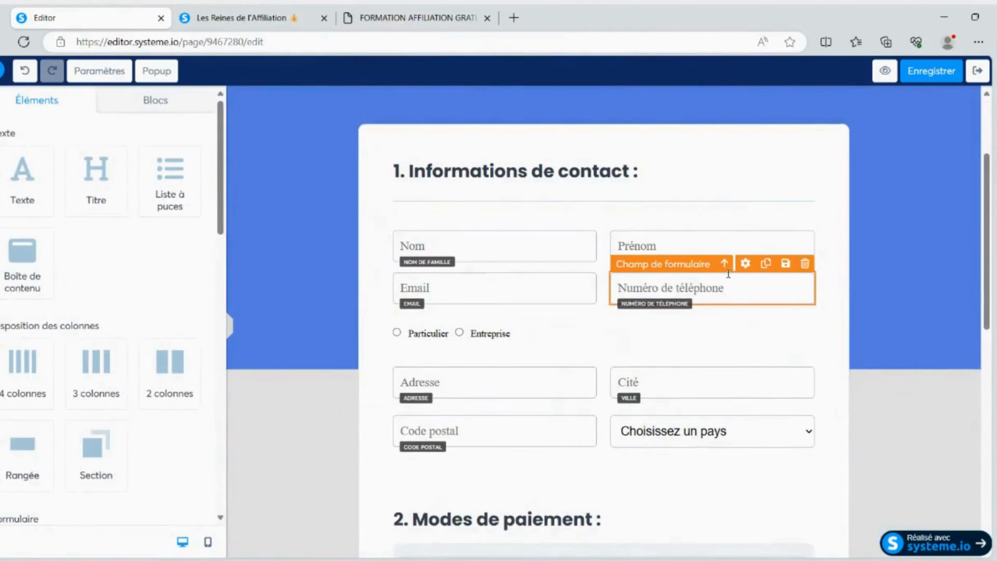
pyautogui.click(805, 263)
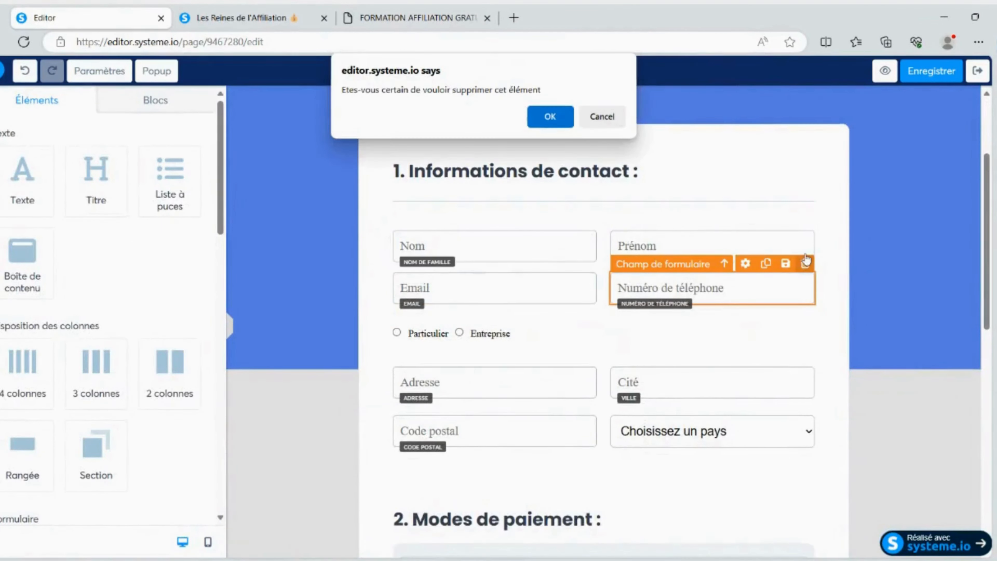
pyautogui.click(549, 116)
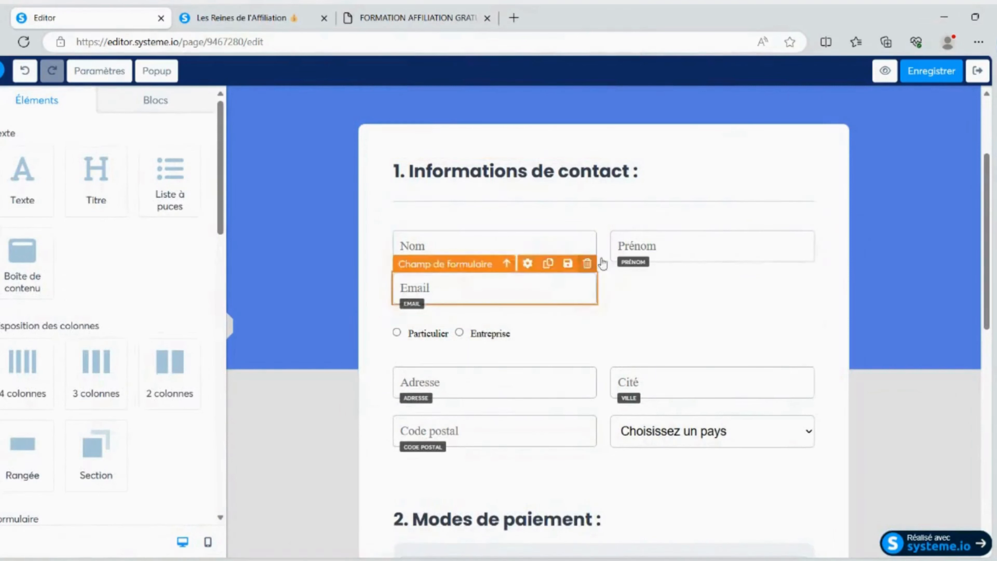
pyautogui.scroll(-5, 602, 246)
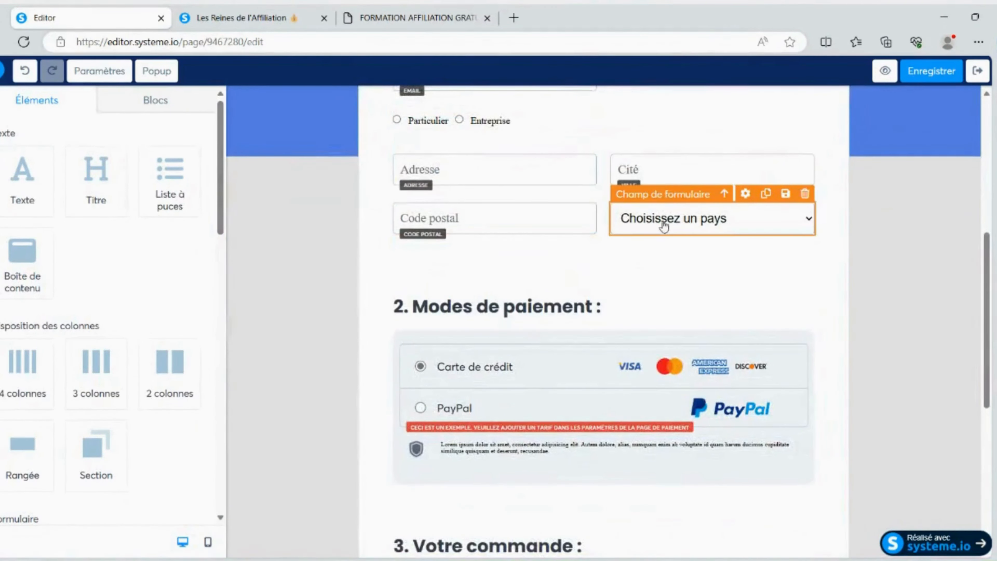
pyautogui.scroll(2, 667, 225)
pyautogui.click(805, 216)
pyautogui.click(561, 119)
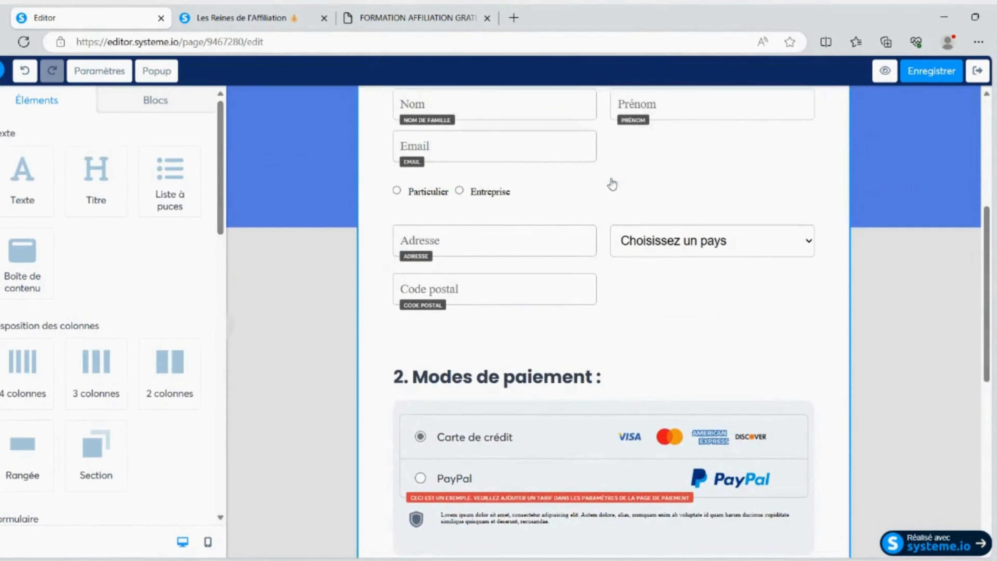
# Examine the Modes de paiement and Votre commande sections of the order form
pyautogui.scroll(-3, 569, 234)
pyautogui.scroll(-3, 568, 233)
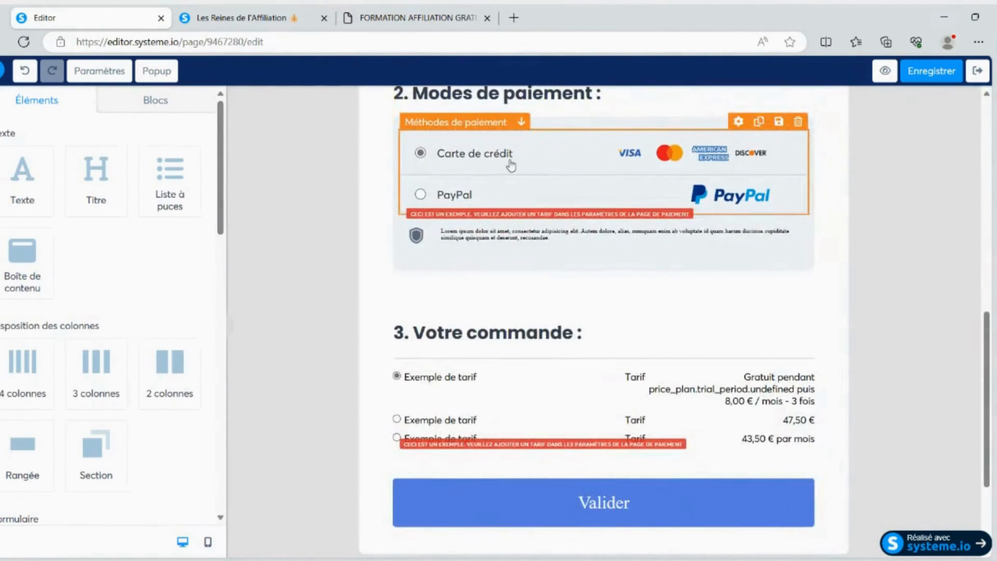
pyautogui.scroll(-3, 653, 318)
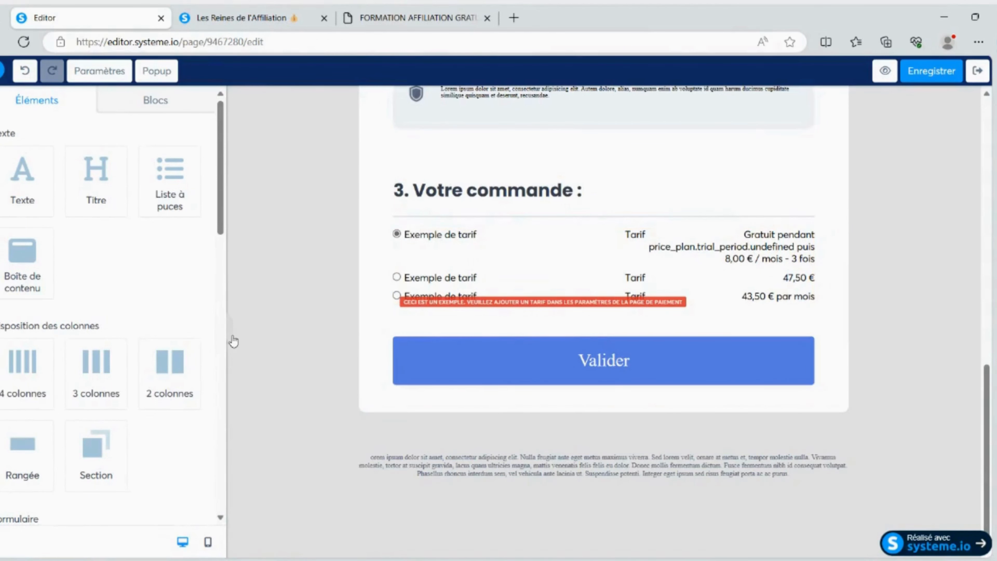
# Add an Order bump element below the order form's Valider button
pyautogui.scroll(-7, 104, 241)
pyautogui.scroll(-1, 103, 237)
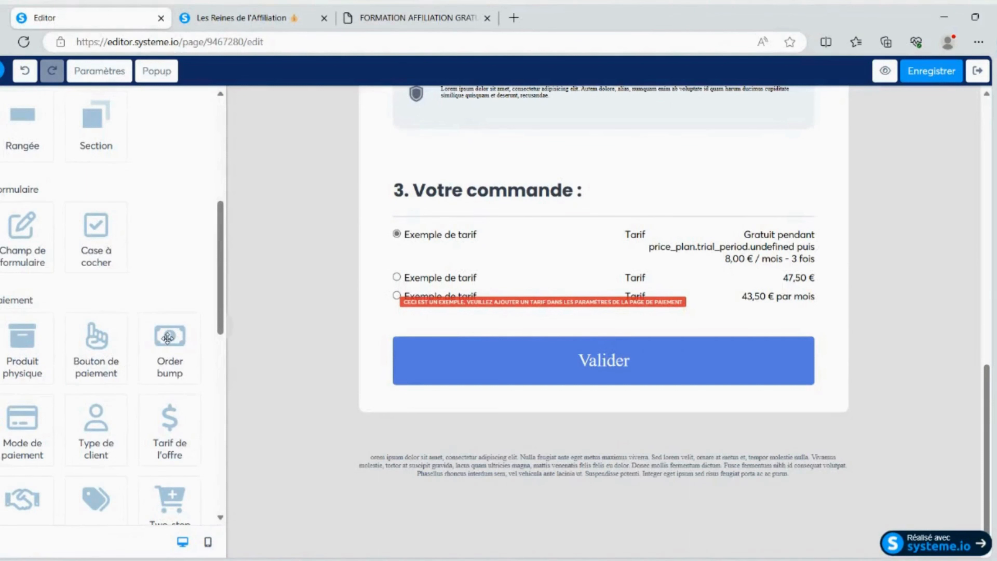
pyautogui.moveTo(168, 337); pyautogui.dragTo(483, 390)
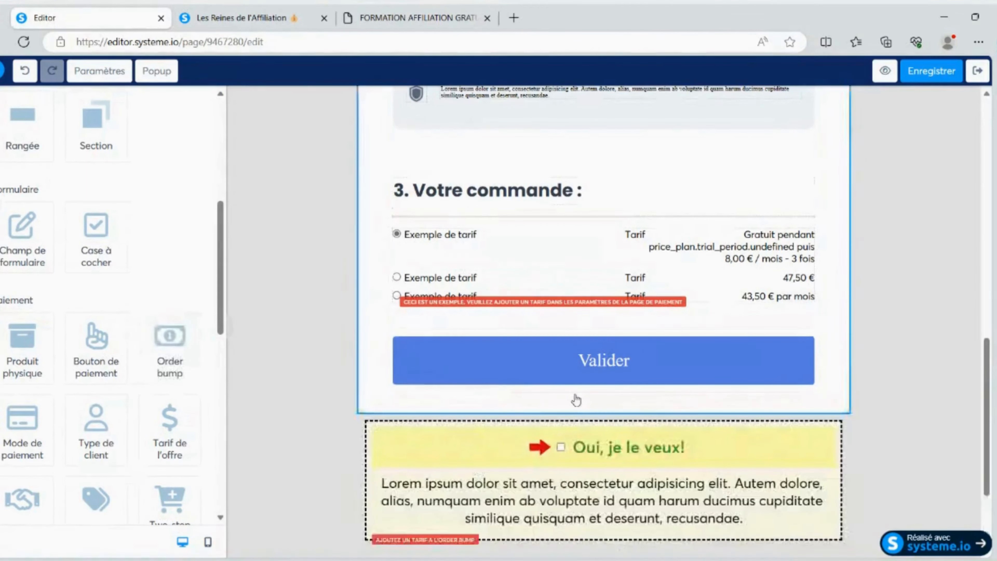
# Replace the order bump's Lorem ipsum description with "coaching vip"
pyautogui.scroll(-3, 576, 401)
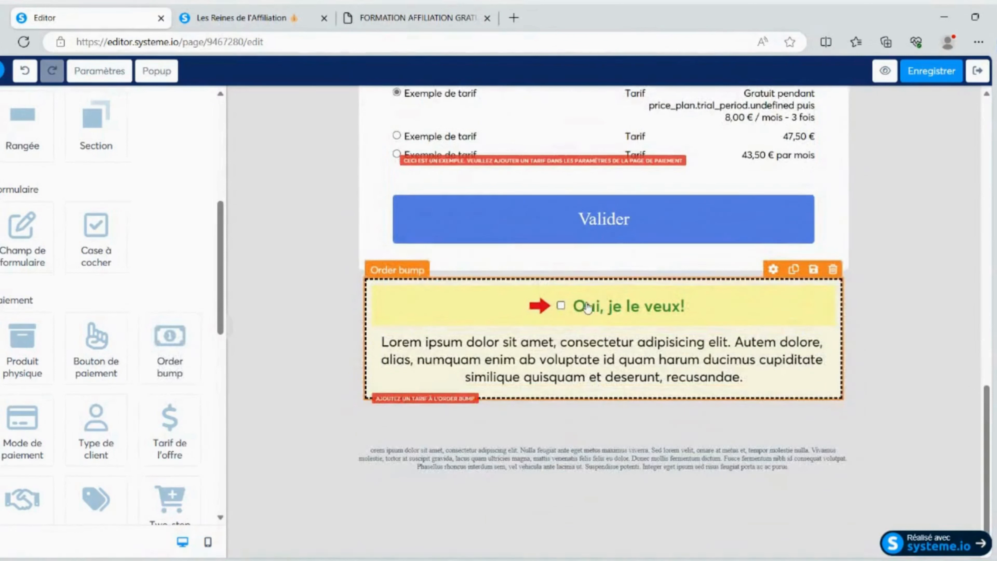
pyautogui.tripleClick(562, 354)
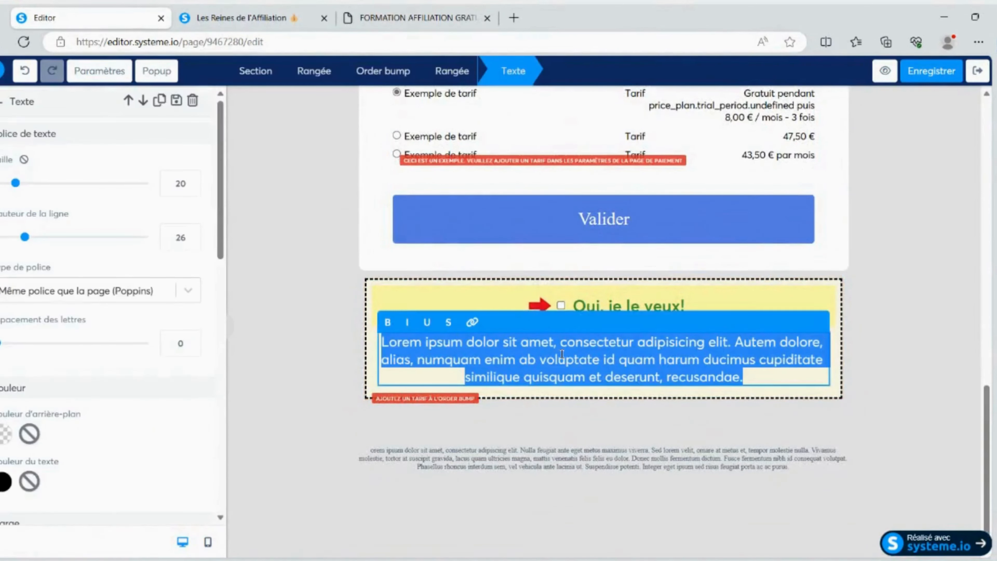
pyautogui.write('coaching vip')
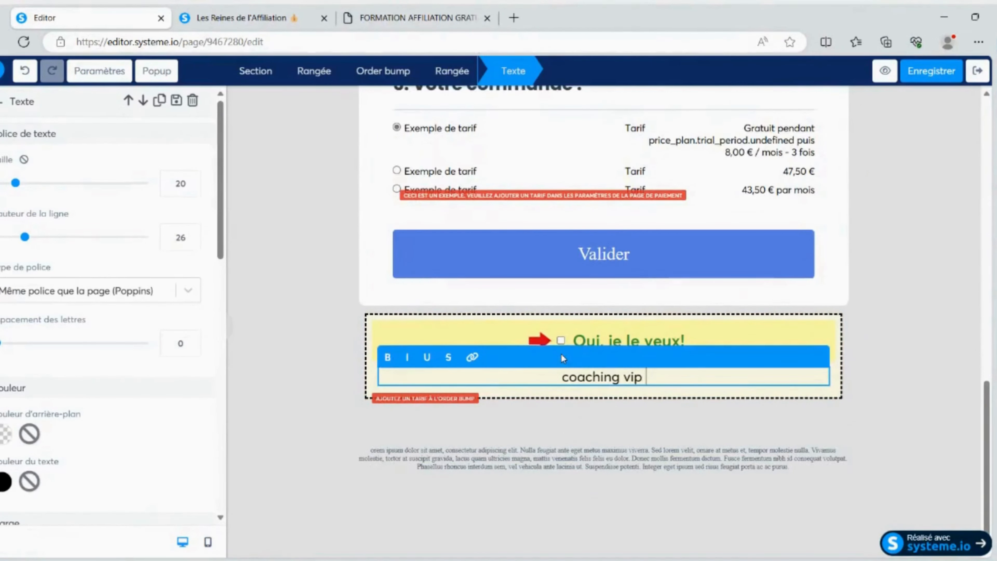
pyautogui.click(869, 321)
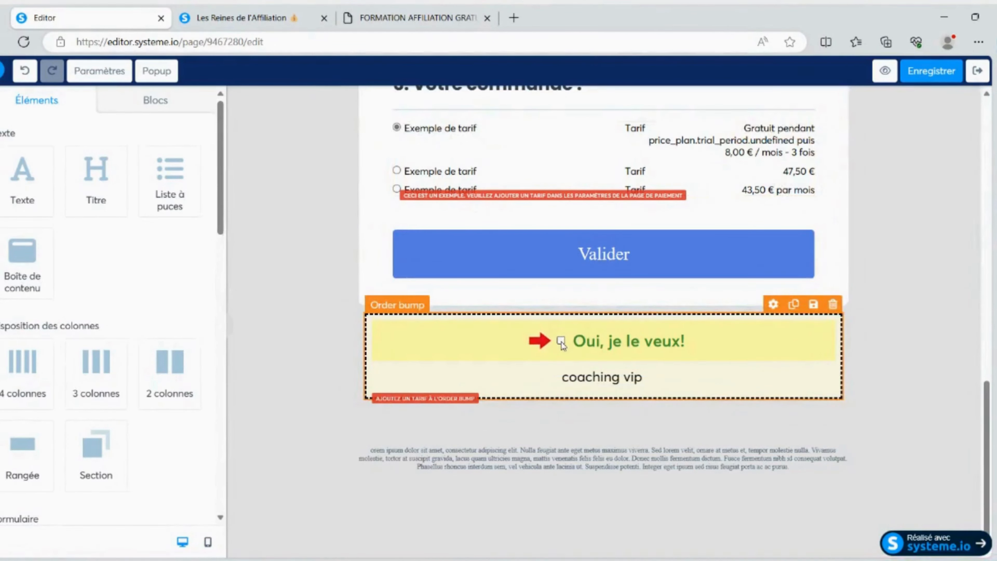
# Add a Vidéo element above the "musculation" title, save the order form and exit the editor
pyautogui.scroll(-5, 70, 307)
pyautogui.scroll(5, 67, 304)
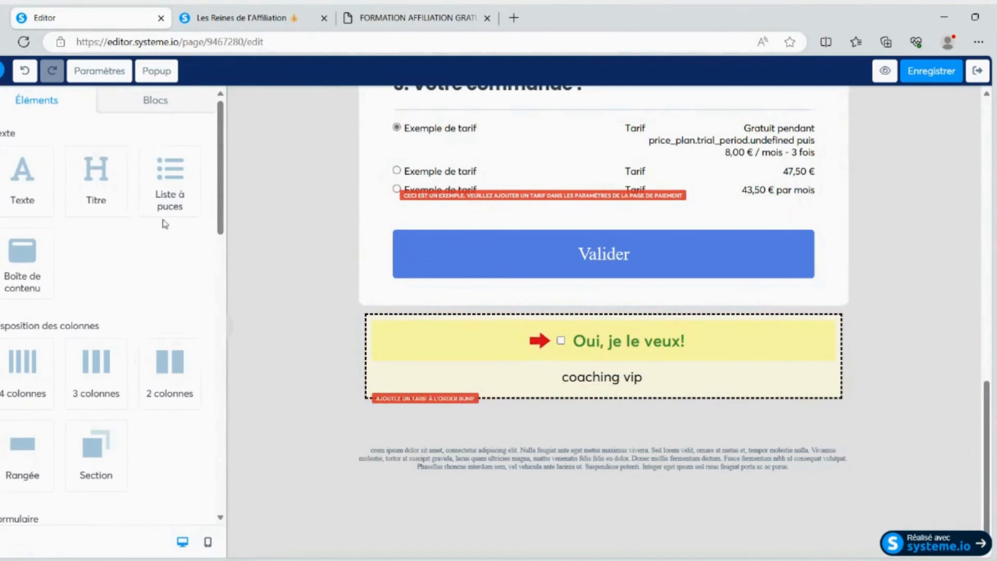
pyautogui.moveTo(221, 161); pyautogui.dragTo(210, 278)
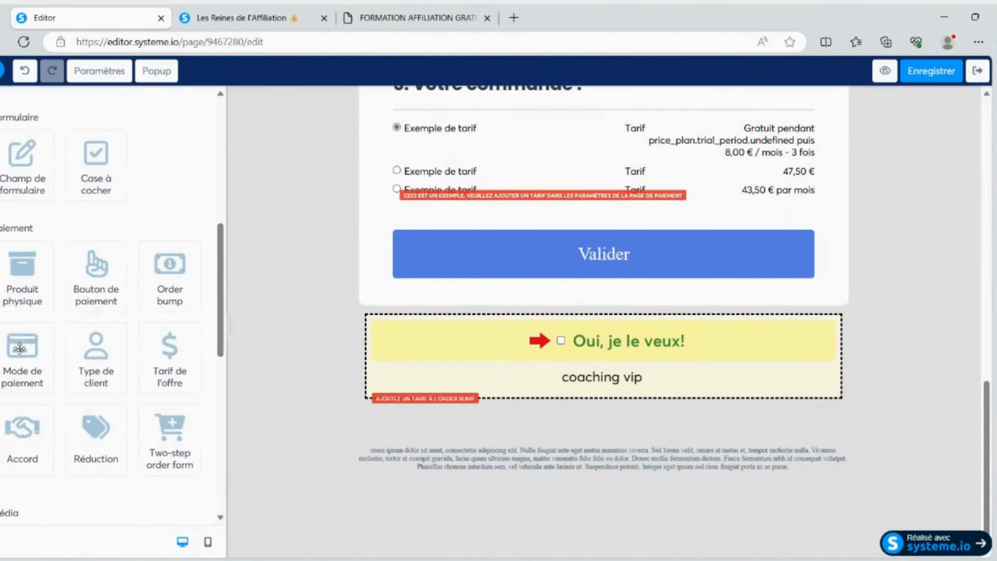
pyautogui.scroll(-3, 153, 349)
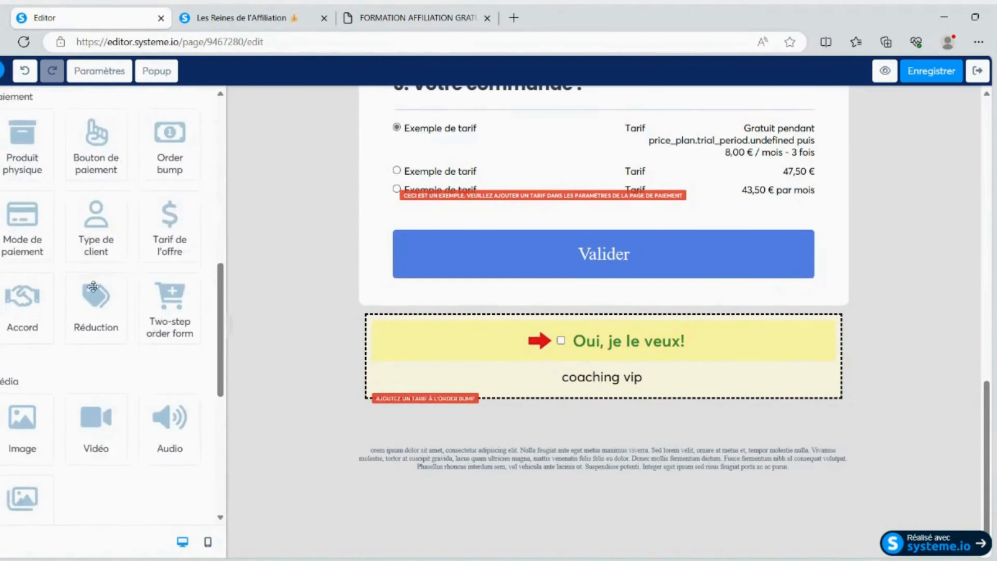
pyautogui.scroll(-8, 95, 310)
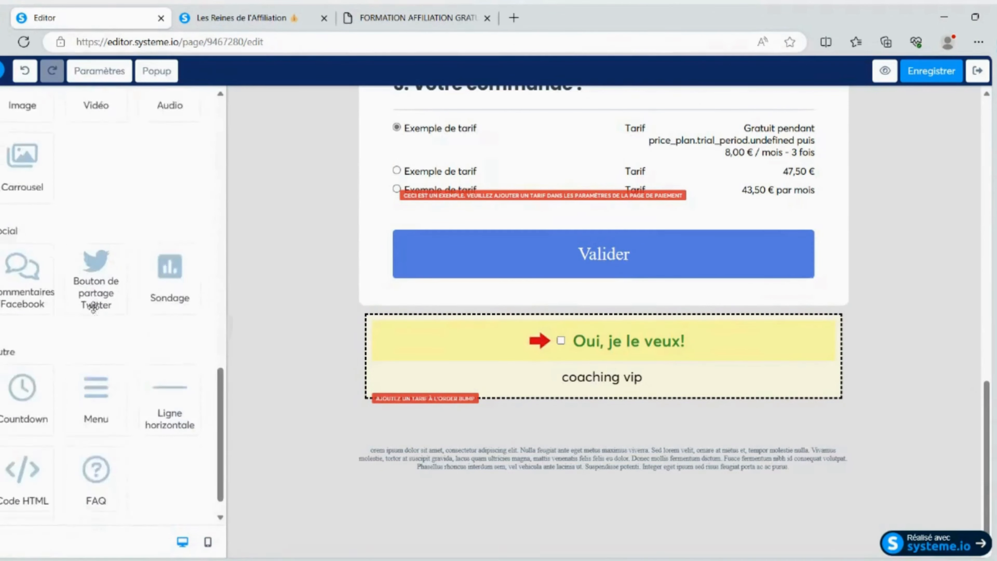
pyautogui.scroll(7, 98, 326)
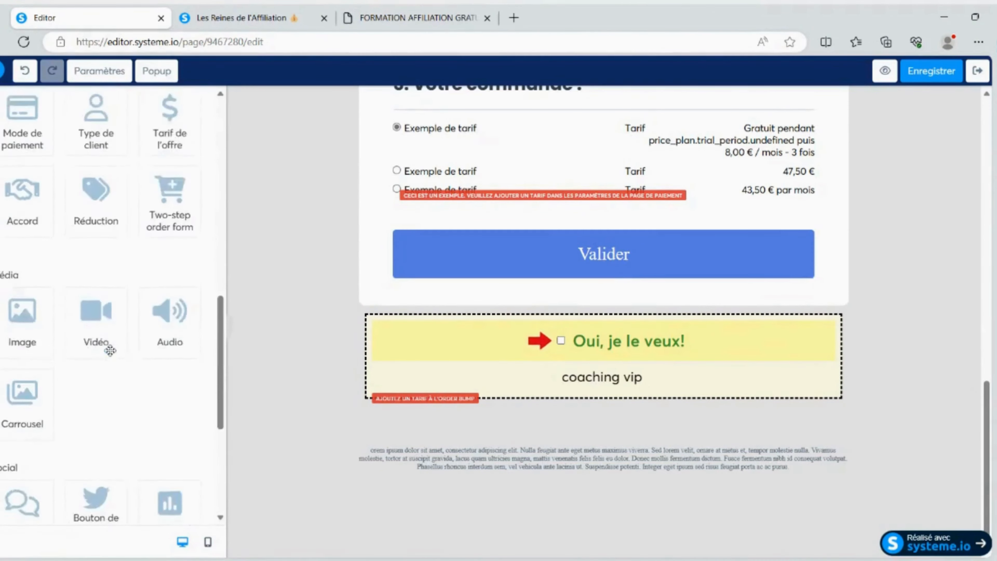
pyautogui.scroll(8, 440, 318)
pyautogui.scroll(6, 440, 318)
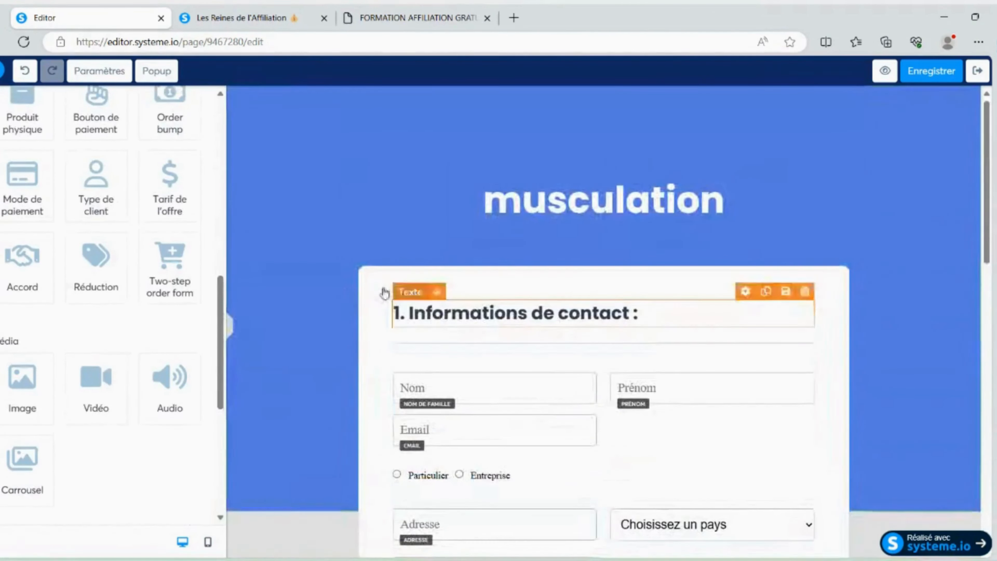
pyautogui.moveTo(96, 378); pyautogui.dragTo(455, 145)
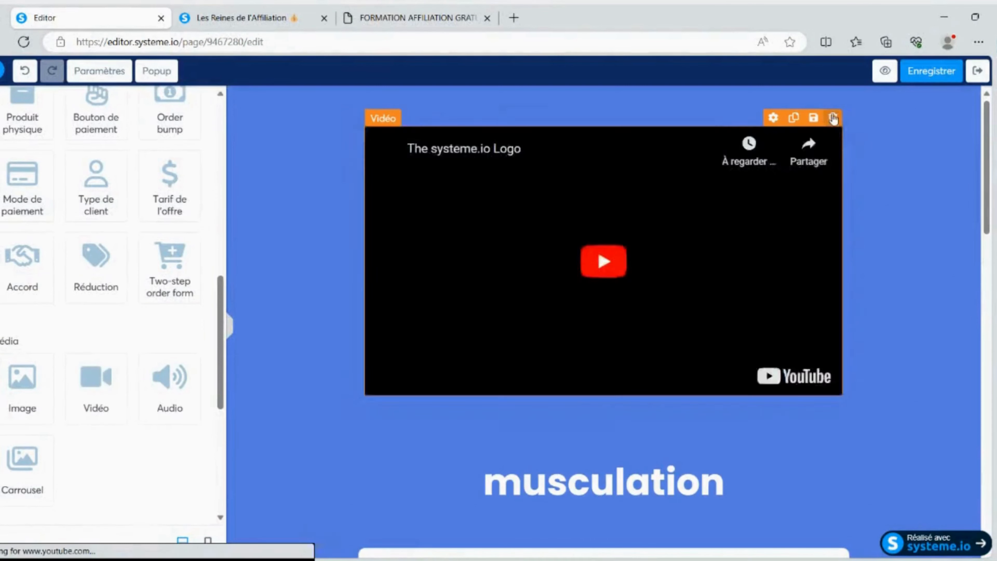
pyautogui.click(741, 230)
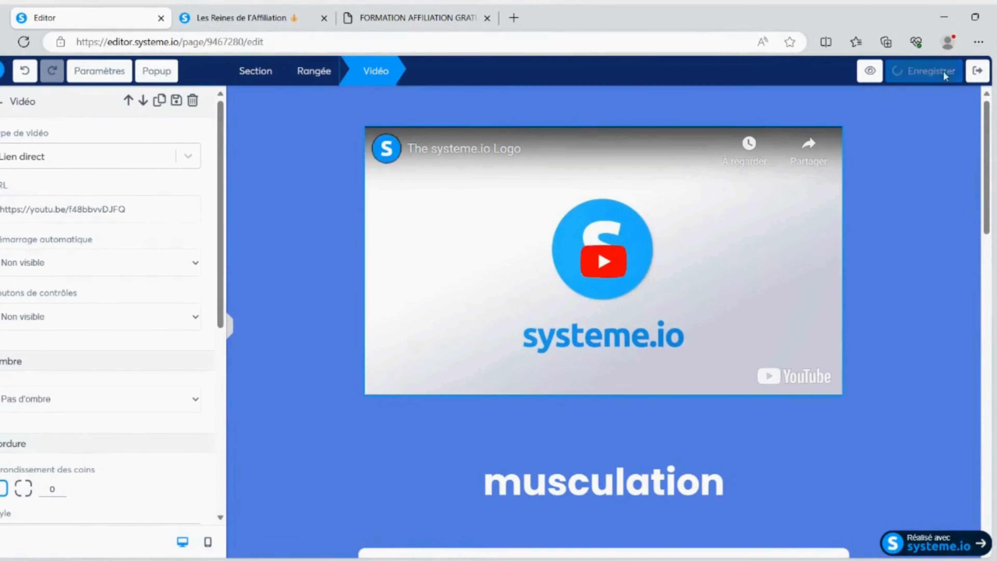
pyautogui.click(977, 70)
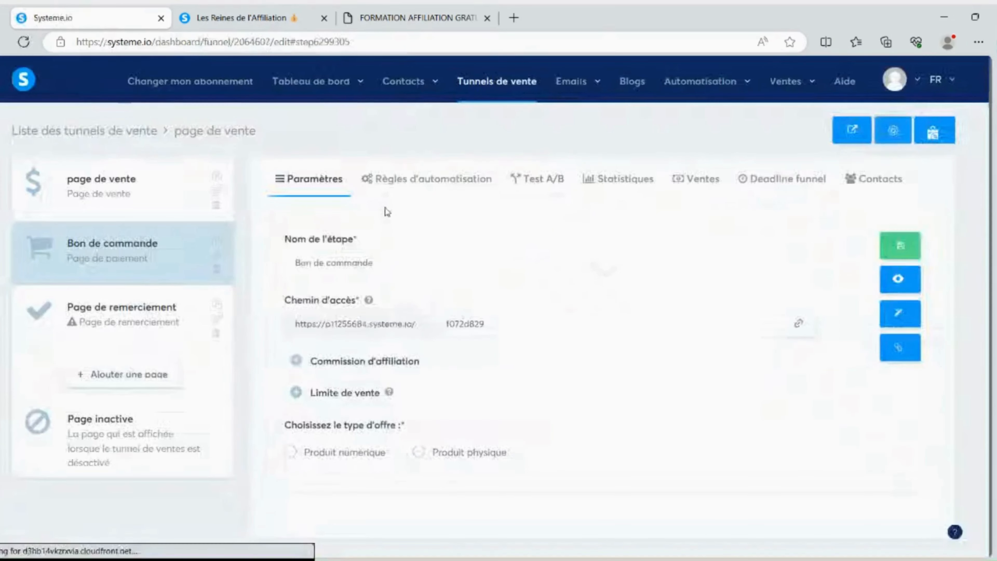
# Apply the dark blue "Voici votre reçu" template to the Page de remerciement step and open it for editing
pyautogui.click(122, 307)
pyautogui.scroll(-15, 502, 259)
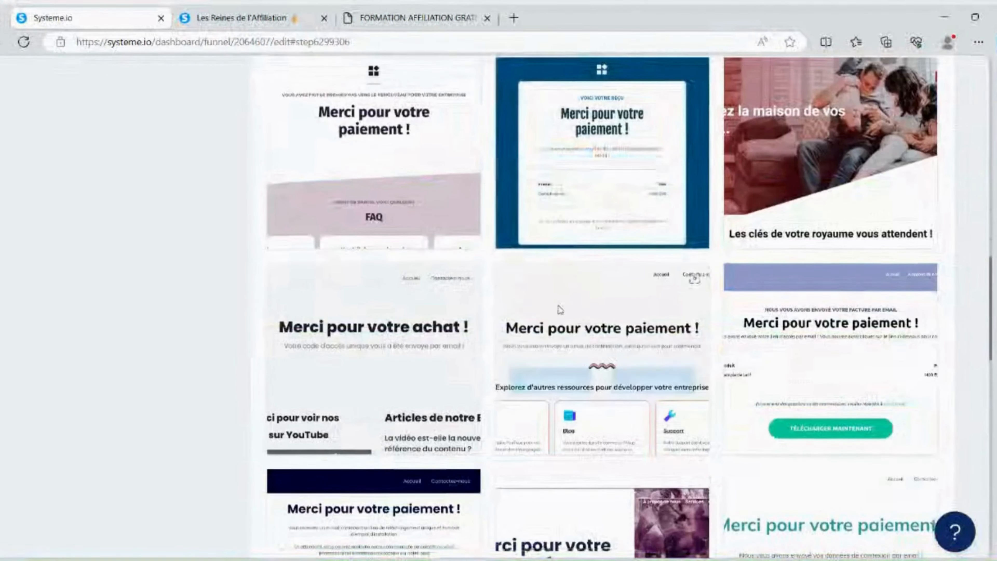
pyautogui.scroll(3, 558, 310)
pyautogui.click(559, 300)
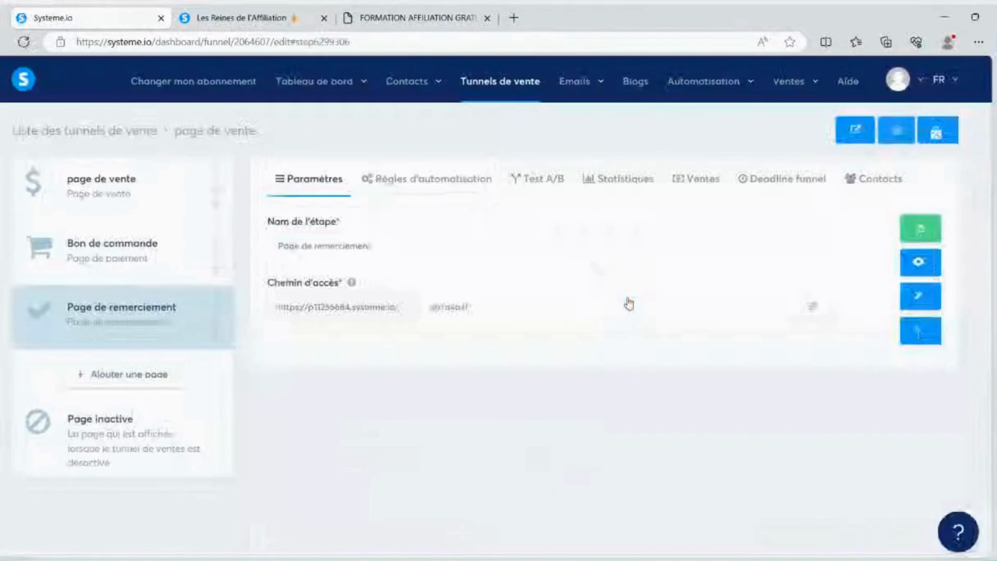
pyautogui.click(927, 301)
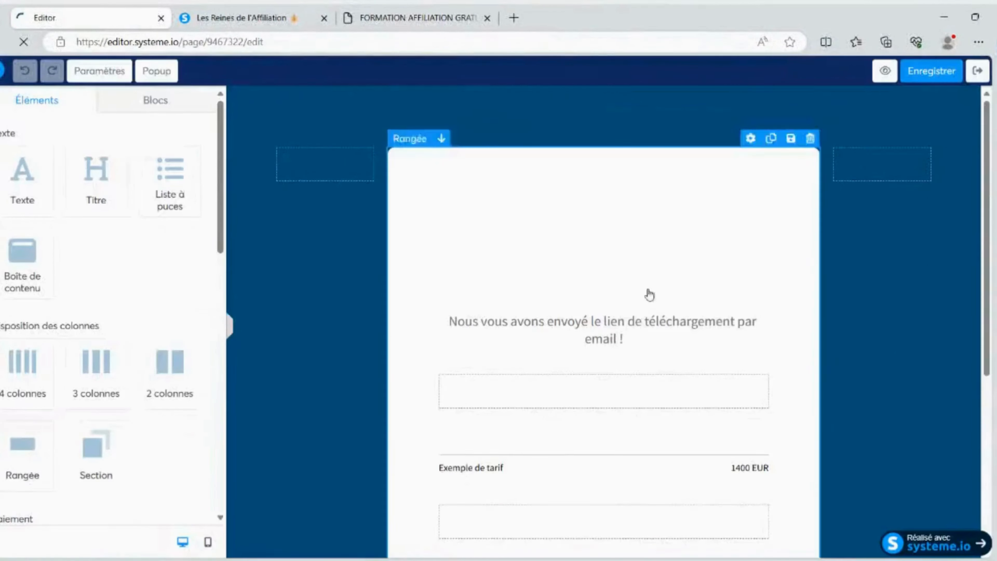
# Review the thank-you page's order summary and footer, save the page and exit the editor
pyautogui.scroll(-3, 624, 243)
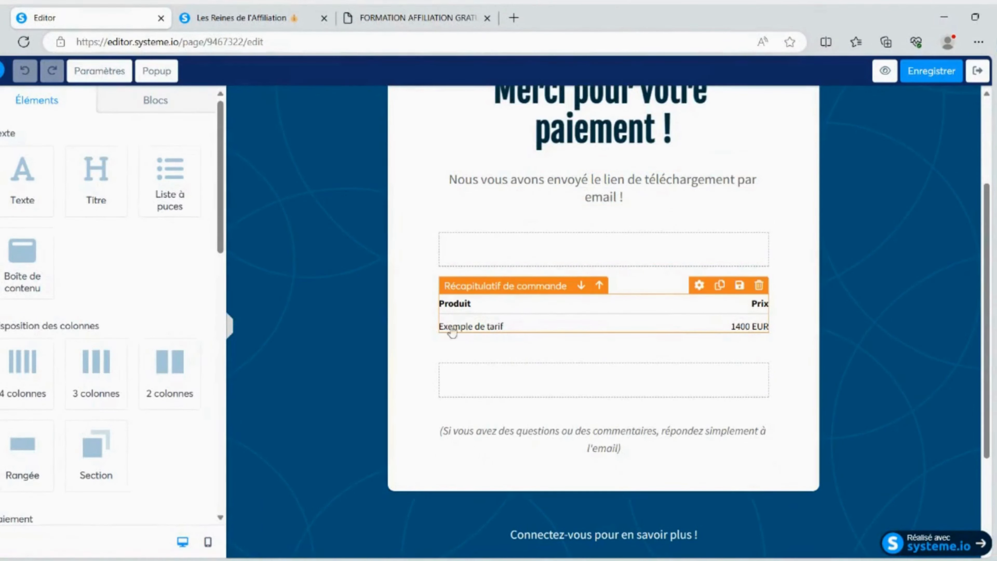
pyautogui.scroll(-3, 782, 340)
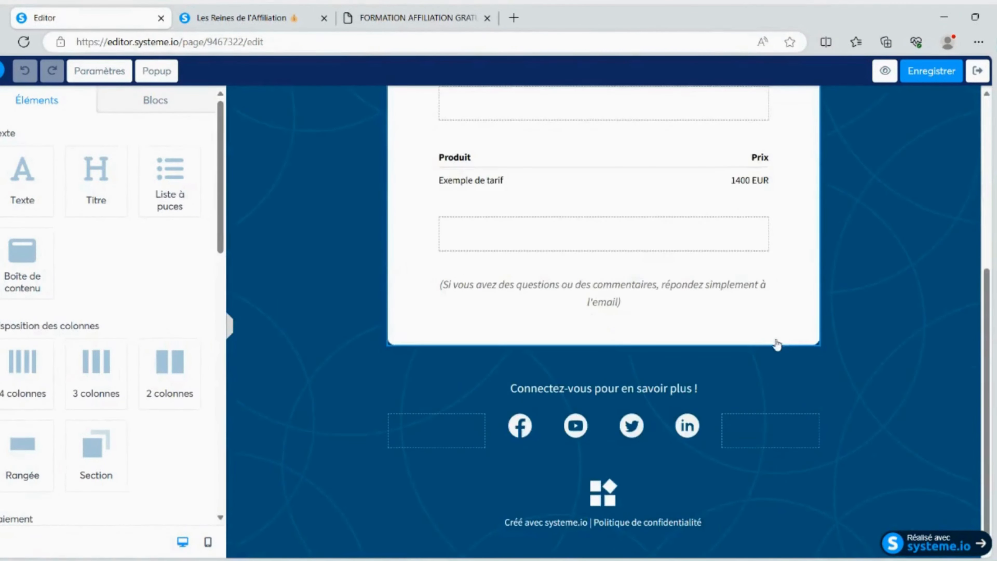
pyautogui.scroll(6, 782, 340)
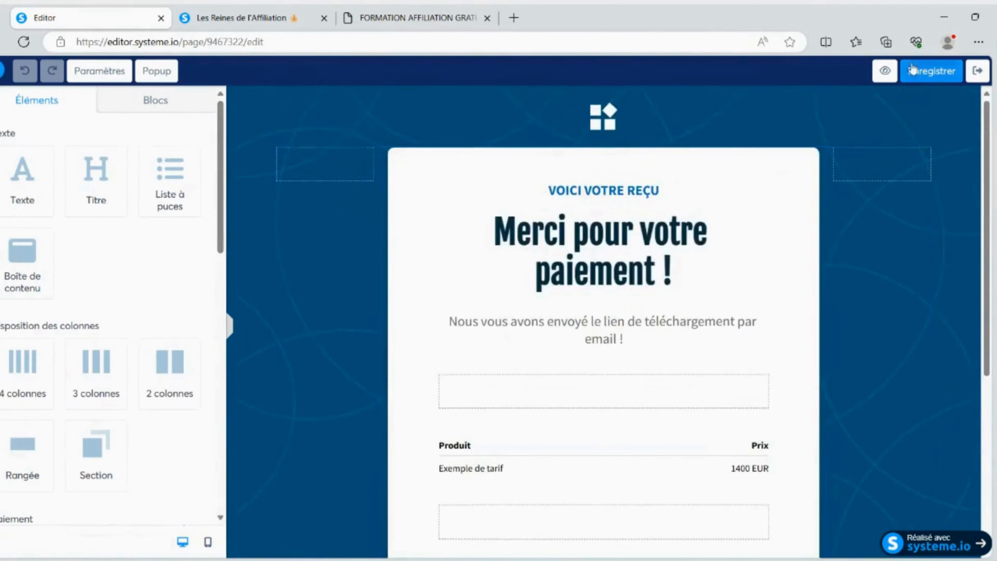
pyautogui.click(931, 70)
pyautogui.click(977, 76)
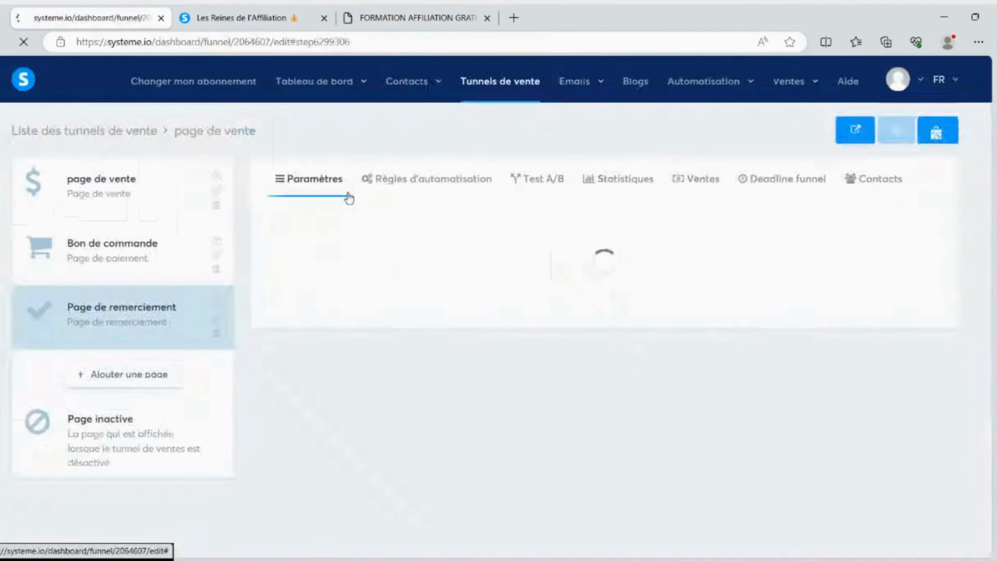
# Try to create an automatic webinar tunnel named "web" from the tunnel list, and close the creation form
pyautogui.click(486, 82)
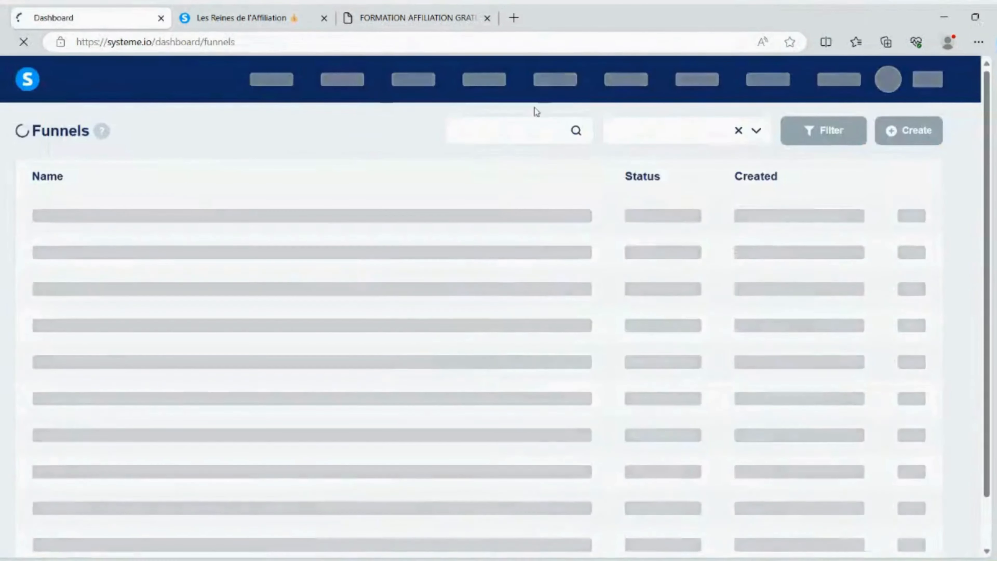
pyautogui.click(915, 132)
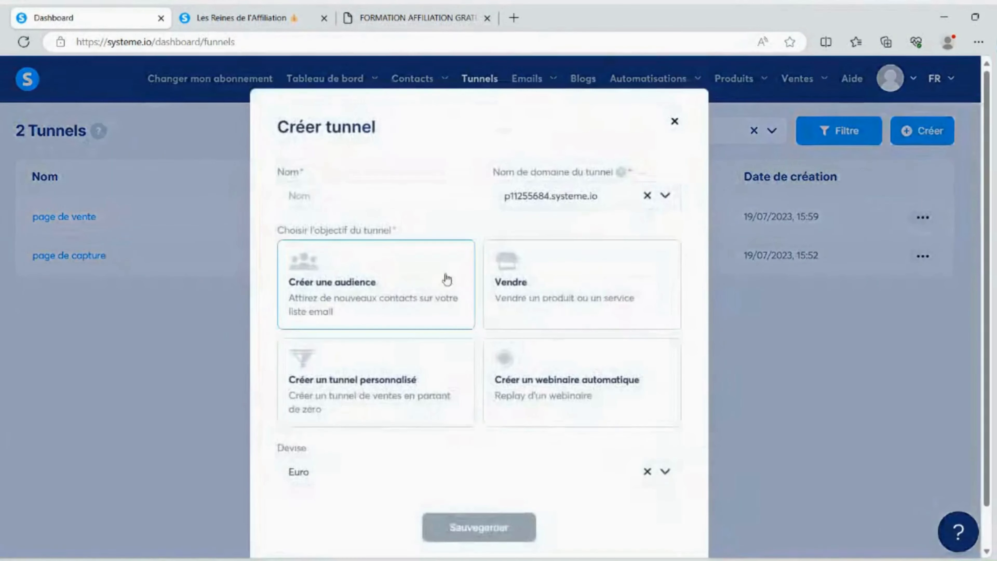
pyautogui.click(540, 329)
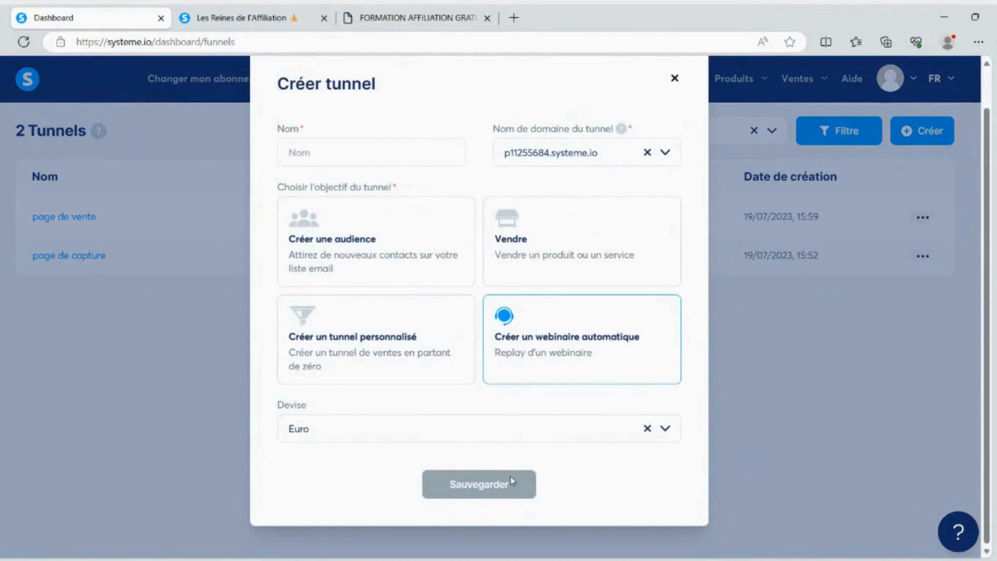
pyautogui.click(353, 154)
pyautogui.write('web')
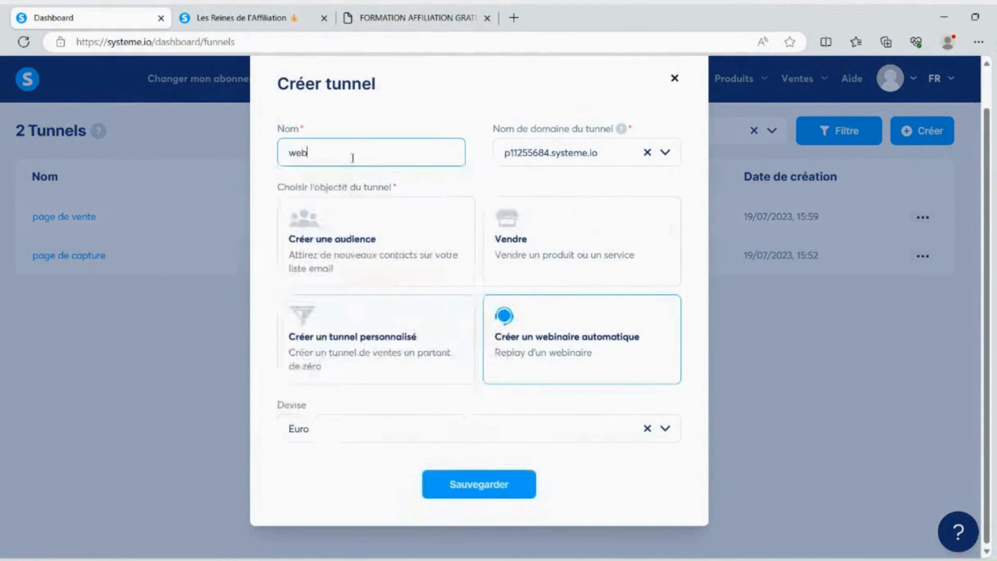
pyautogui.click(493, 484)
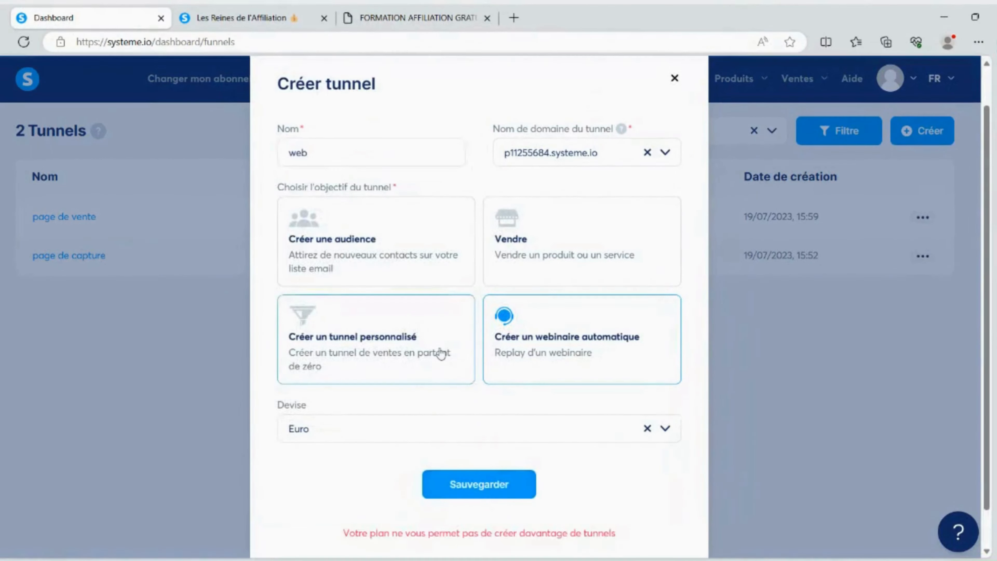
pyautogui.scroll(-1, 455, 363)
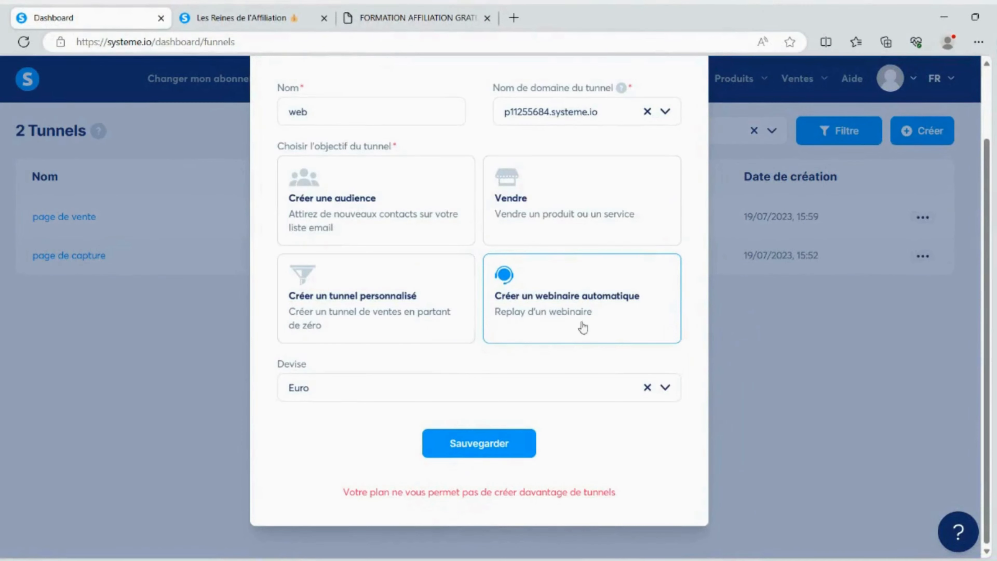
pyautogui.scroll(2, 678, 164)
pyautogui.click(671, 127)
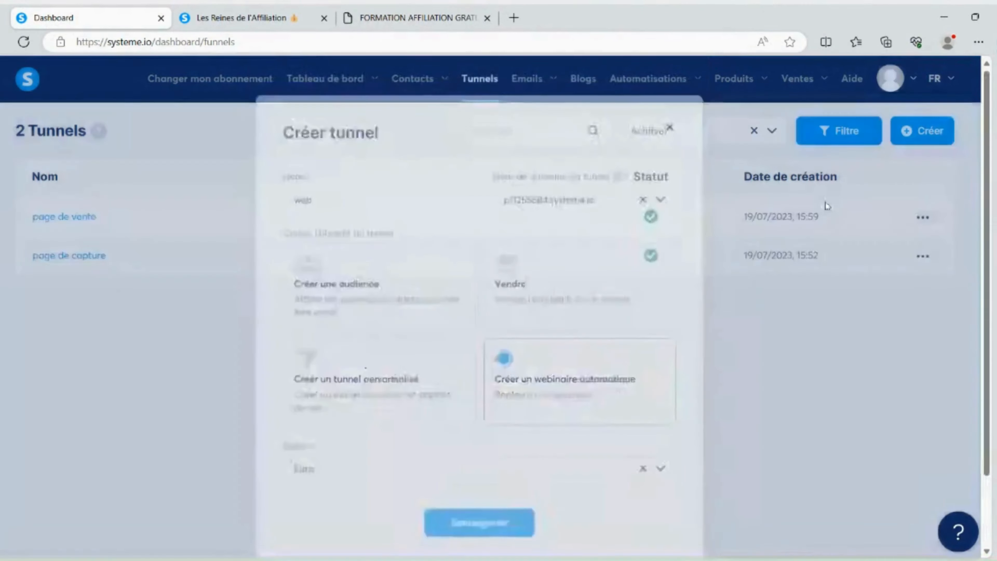
# Deactivate the "page de capture" tunnel and confirm the action
pyautogui.click(922, 256)
pyautogui.click(865, 359)
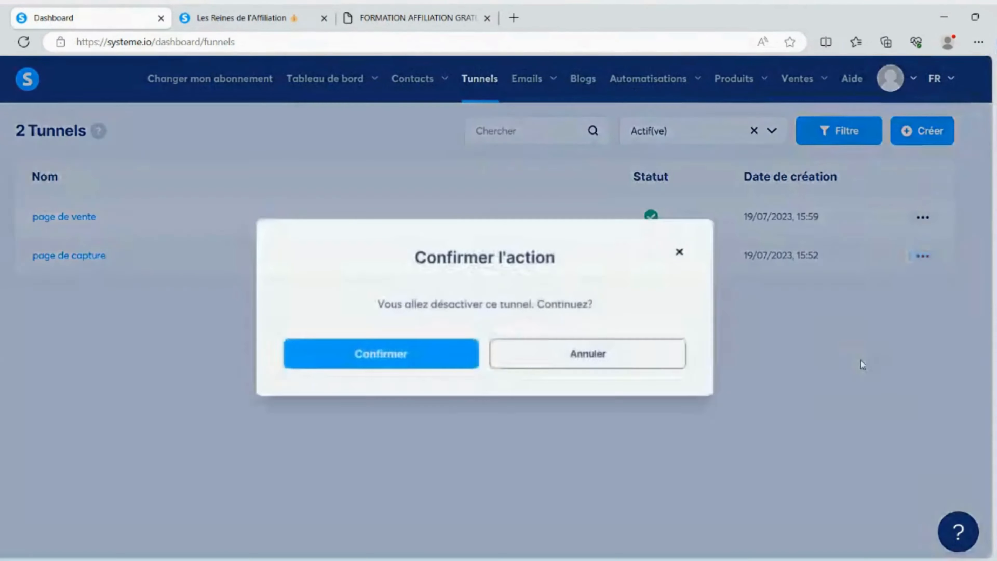
pyautogui.click(435, 360)
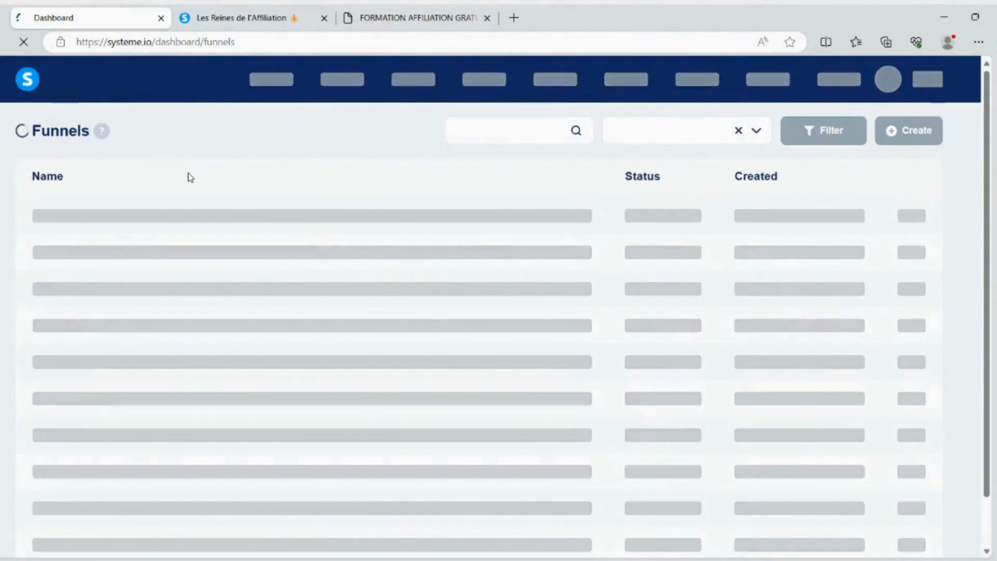
# Try again to create the automatic webinar tunnel with the name "web"
pyautogui.click(902, 136)
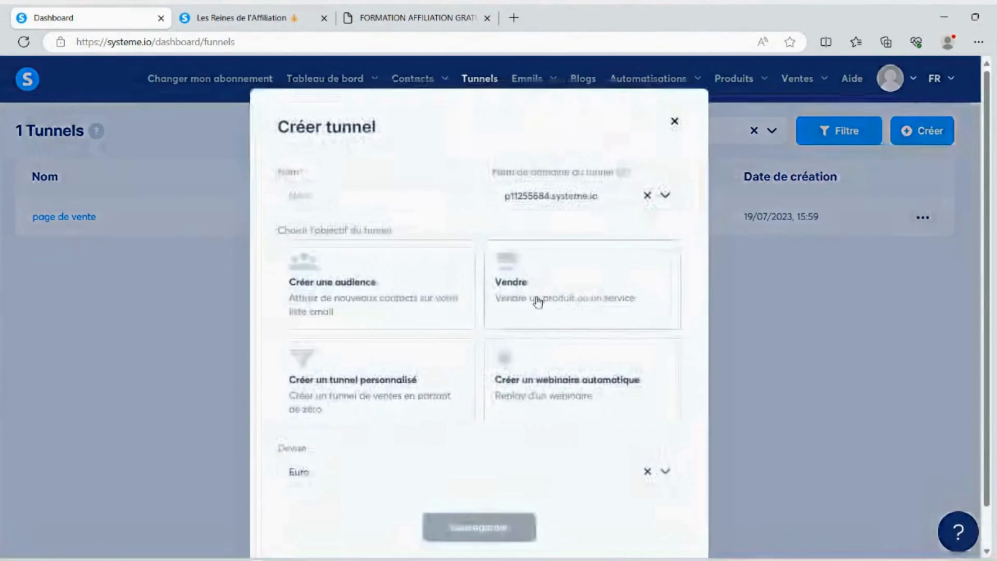
pyautogui.click(505, 367)
pyautogui.scroll(-1, 505, 367)
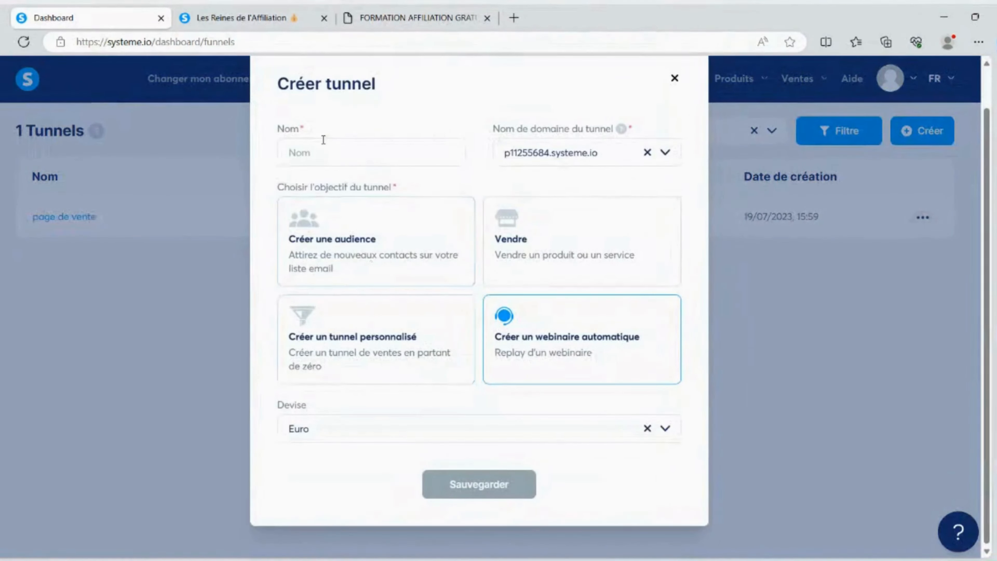
pyautogui.click(318, 146)
pyautogui.write('web')
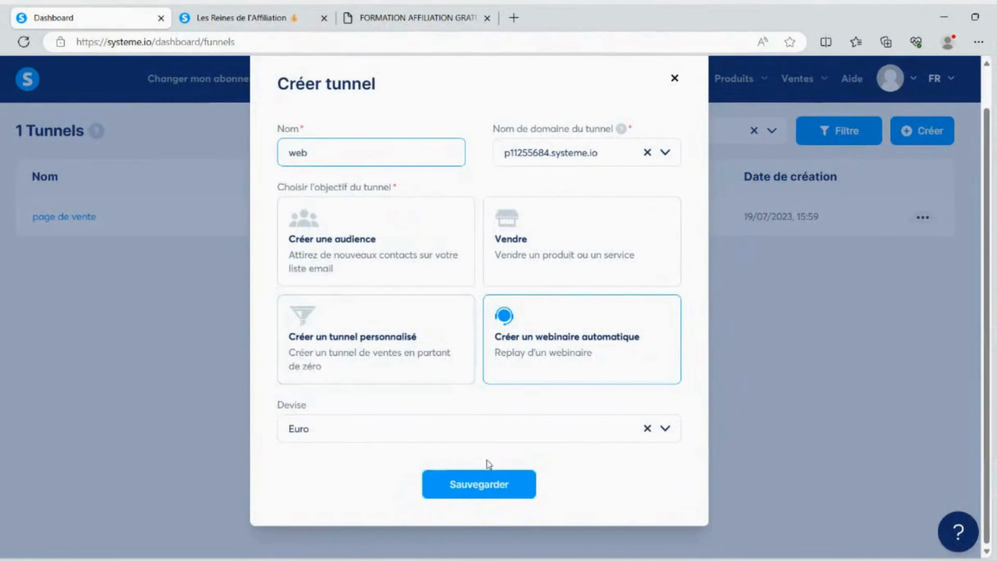
pyautogui.click(492, 481)
pyautogui.scroll(-1, 451, 460)
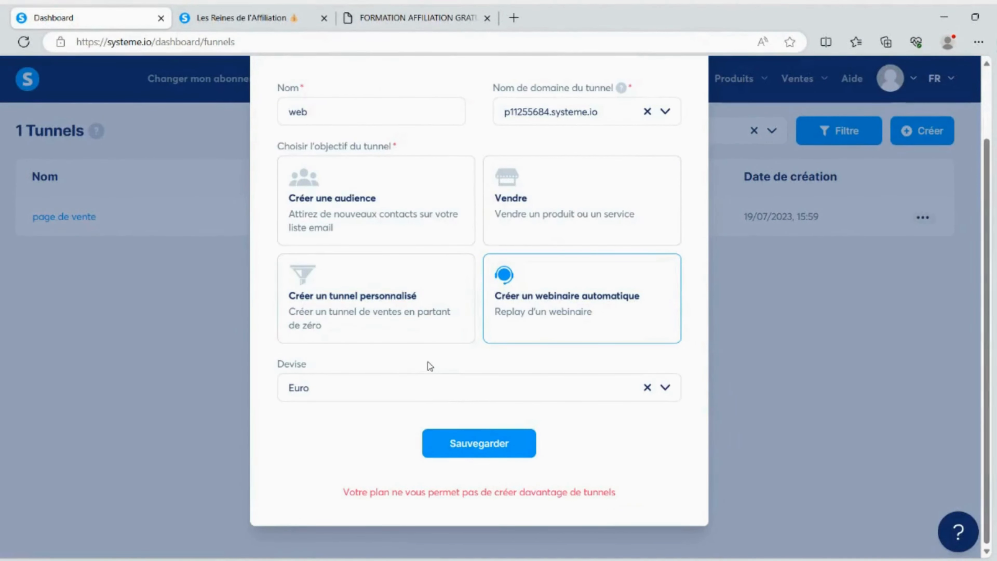
# Switch the new "web" tunnel's objective to a custom tunnel, create it and open it from the tunnel list
pyautogui.click(363, 287)
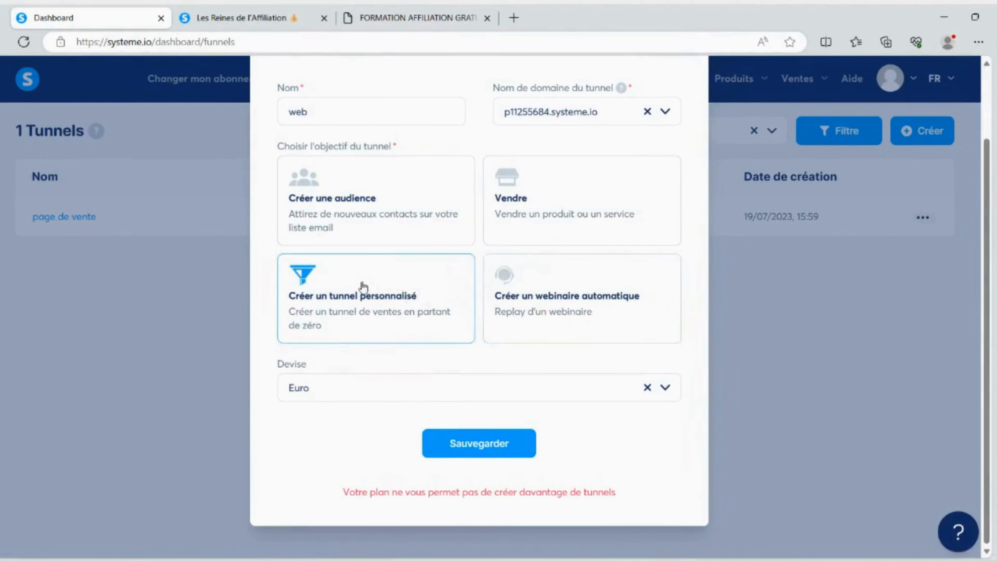
pyautogui.click(453, 444)
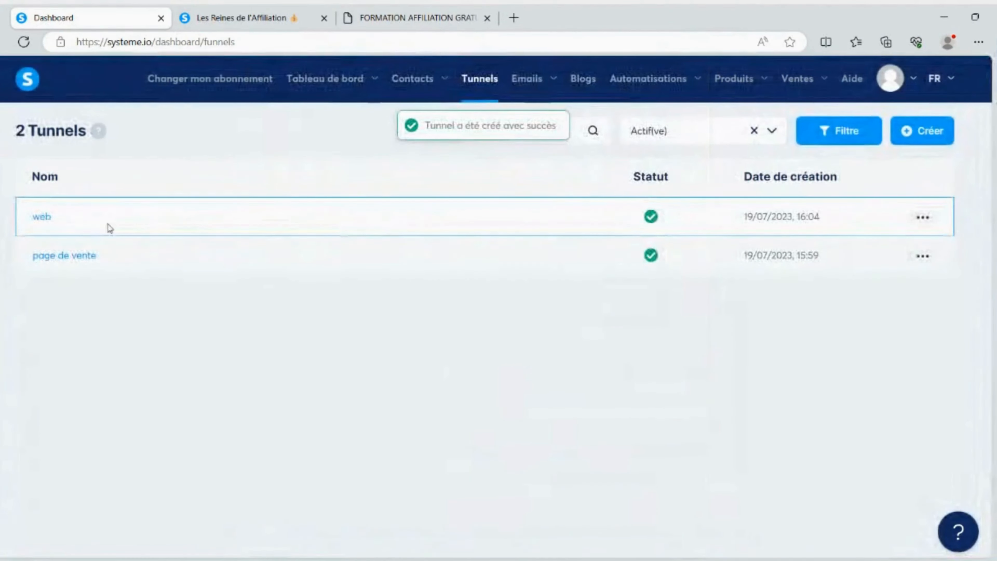
pyautogui.click(40, 216)
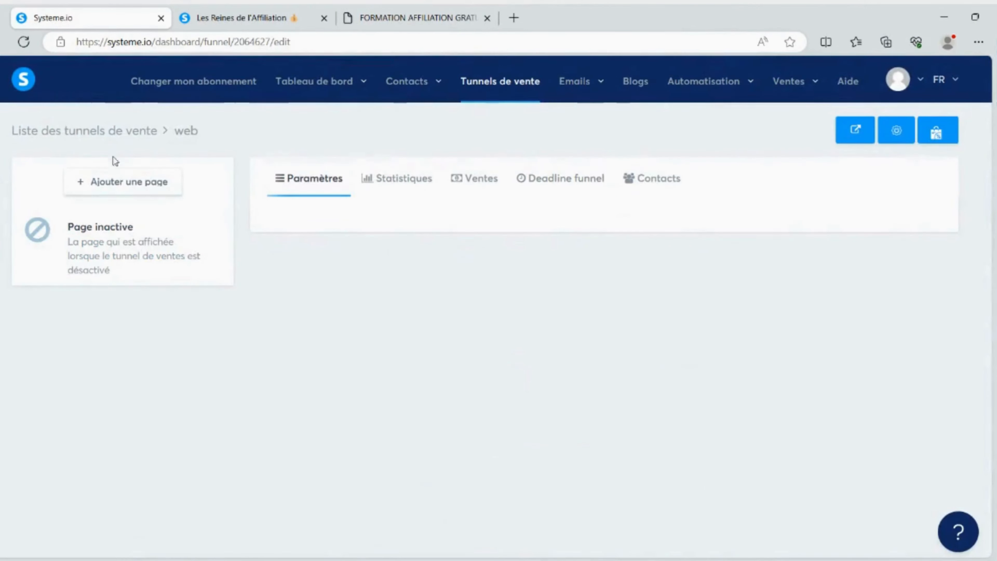
# Examine the step types available for a new page in the "web" tunnel, including the webinar ones, and close the form
pyautogui.click(150, 183)
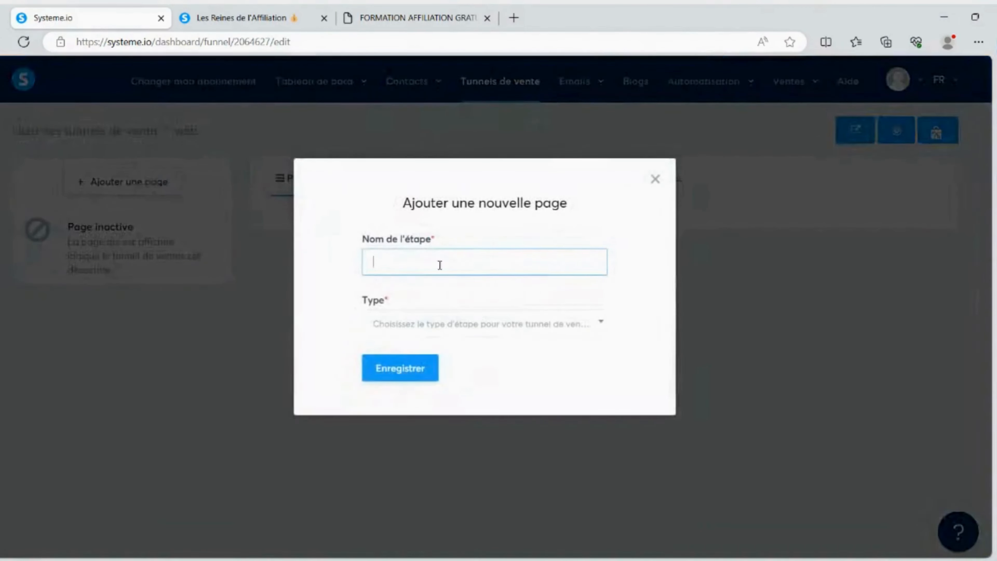
pyautogui.click(526, 324)
pyautogui.scroll(-1, 444, 399)
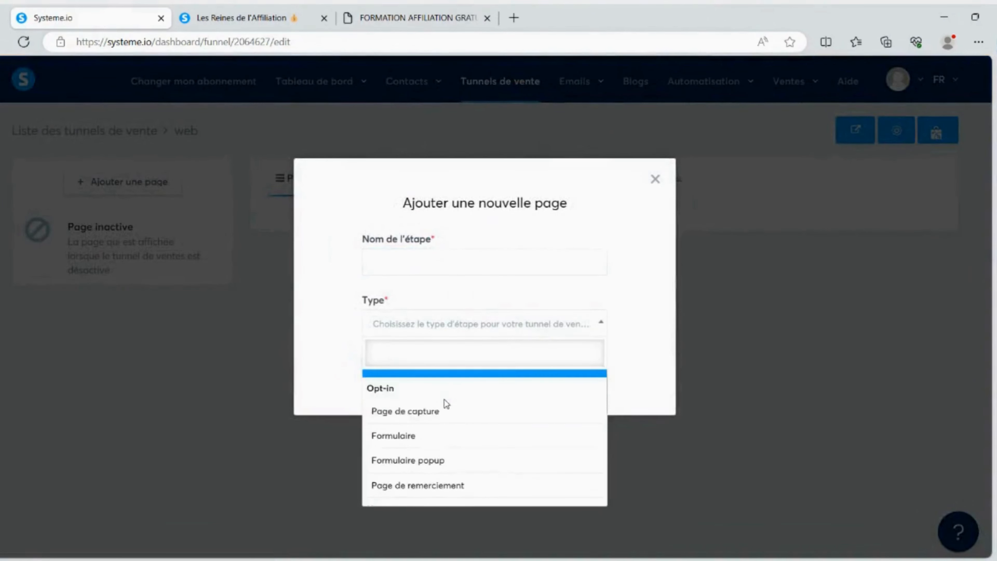
pyautogui.scroll(-4, 439, 415)
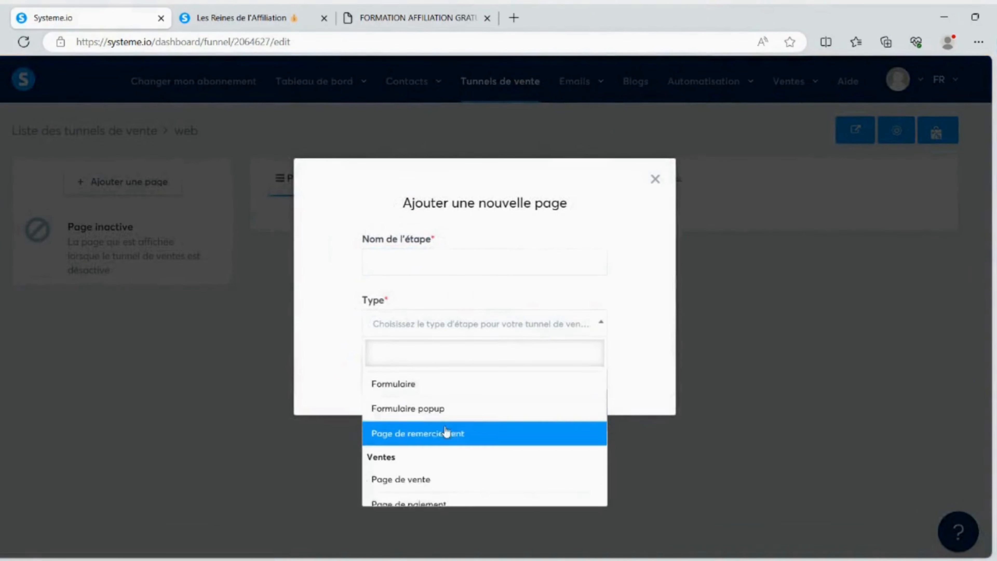
pyautogui.scroll(-4, 448, 430)
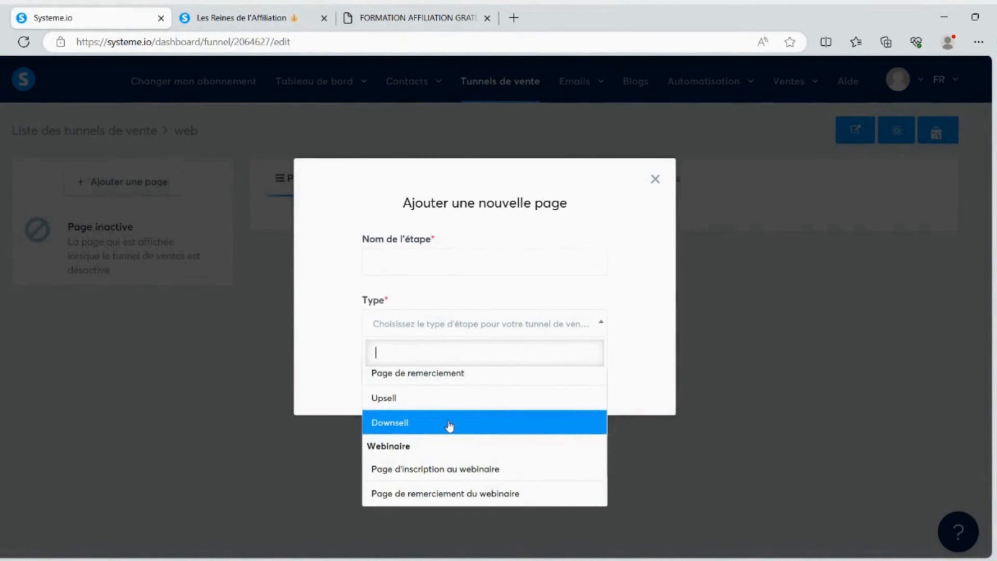
pyautogui.scroll(-3, 449, 426)
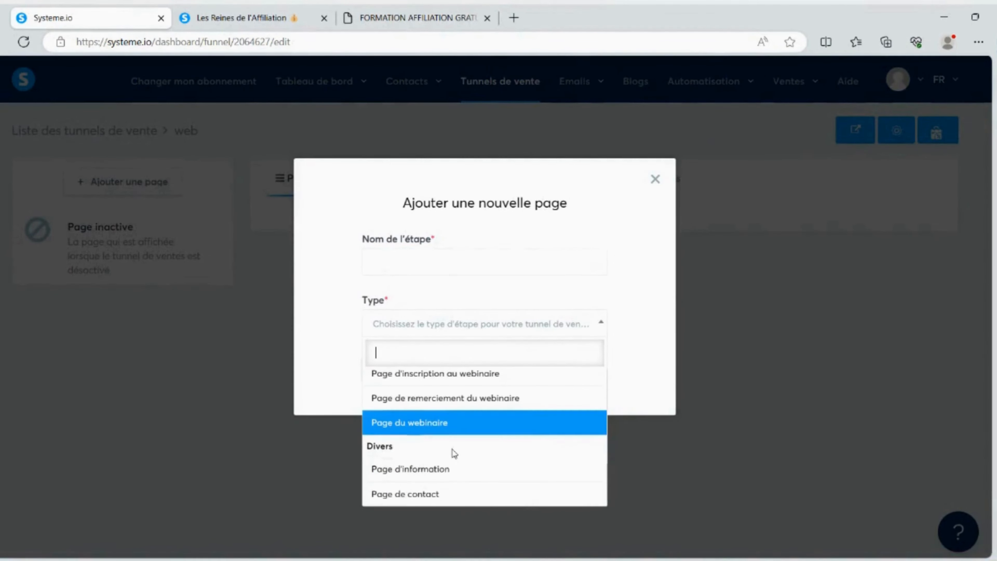
pyautogui.click(655, 179)
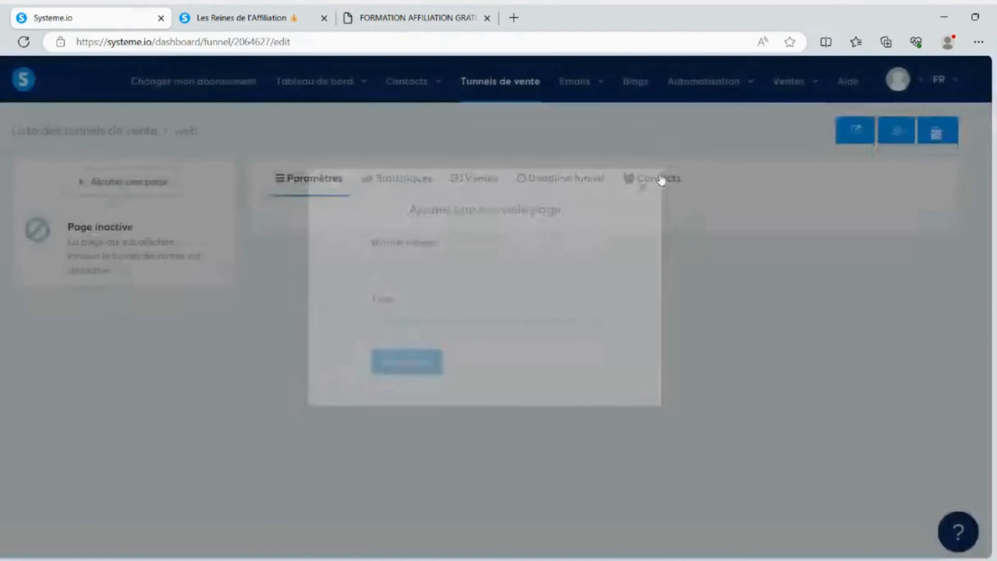
# Return to the tunnel list, open the "page de vente" tunnel and show its "Bon de commande" step
pyautogui.click(480, 88)
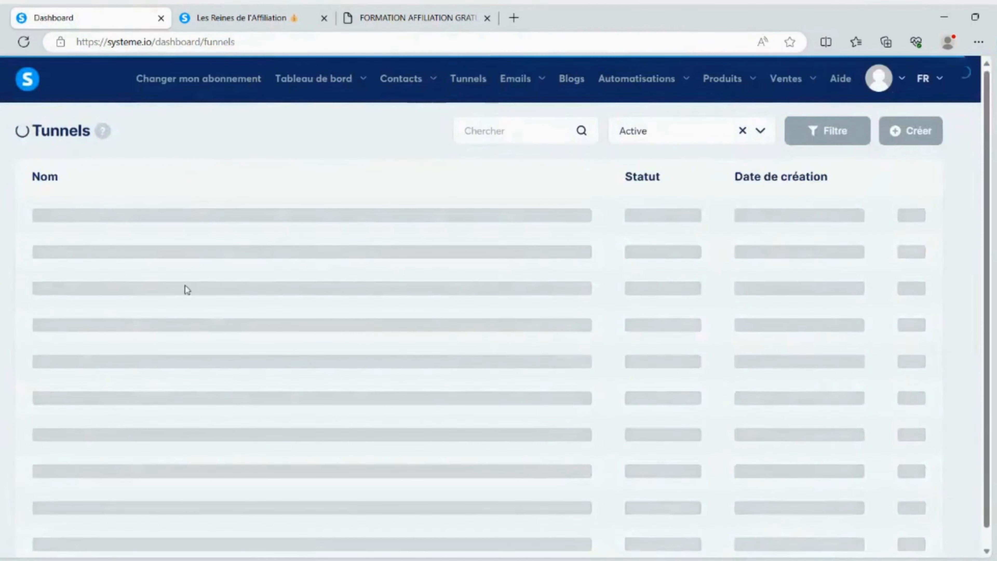
pyautogui.click(69, 256)
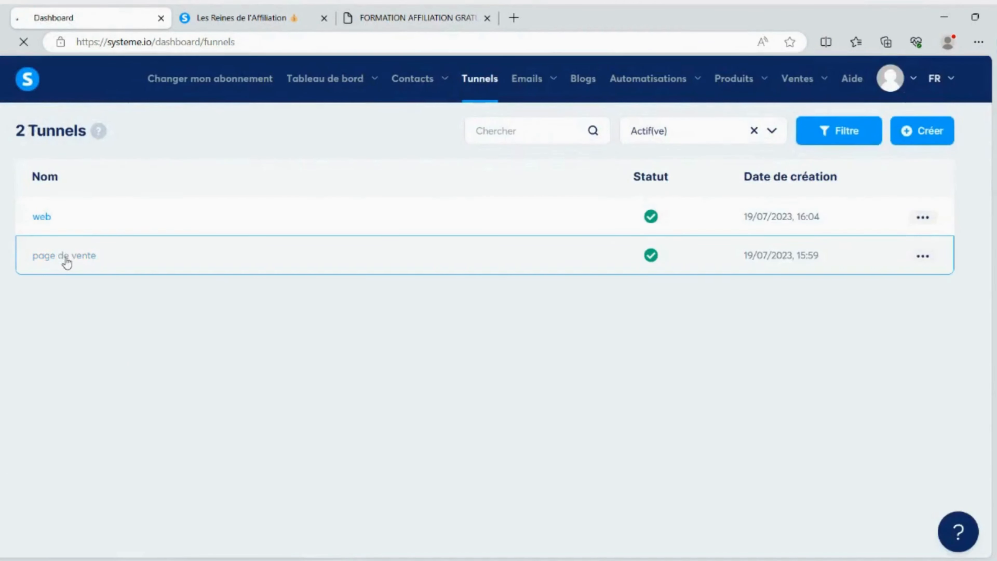
pyautogui.click(129, 262)
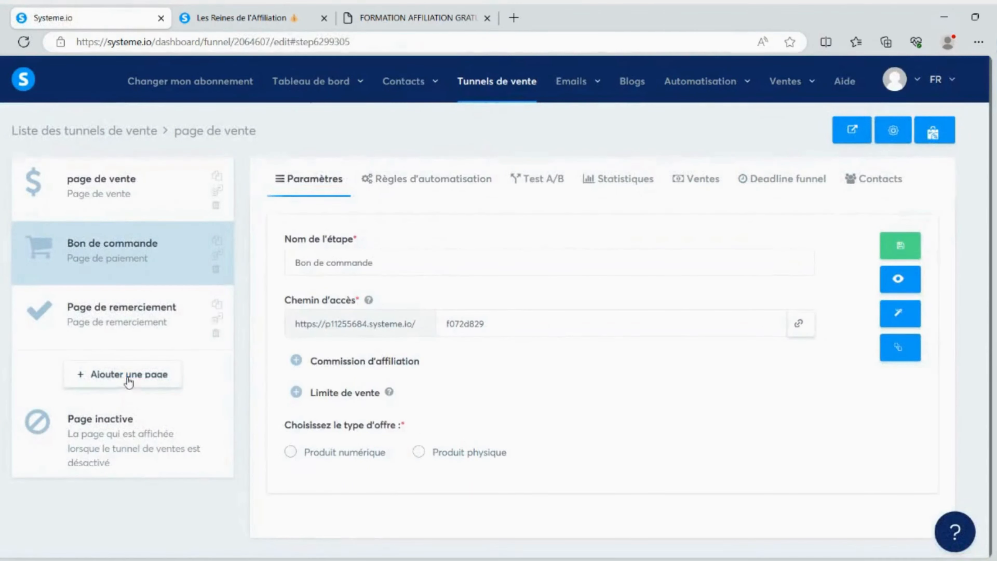
# Add a step named "upsell1" of type Upsell and place it between the order form and the thank-you page
pyautogui.click(146, 373)
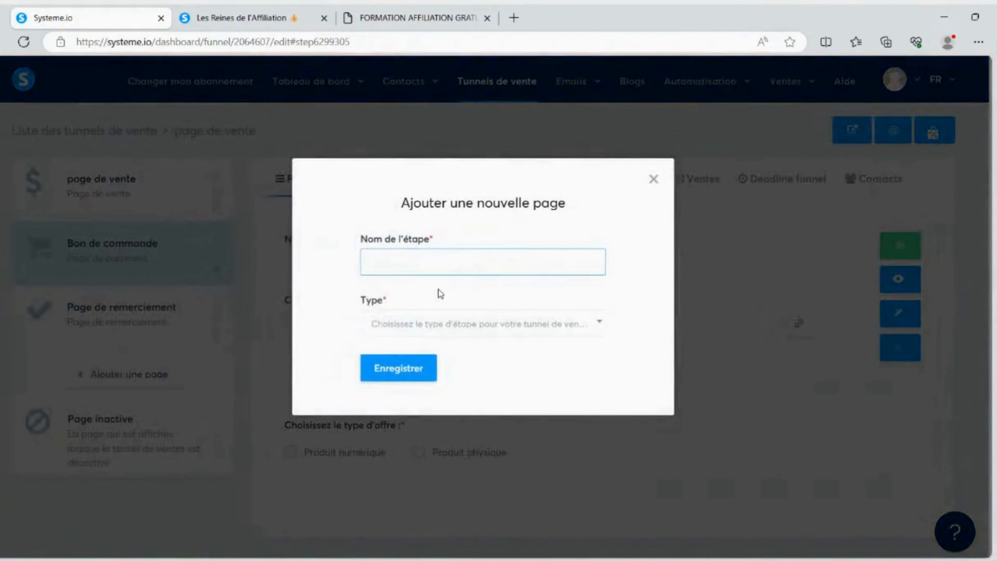
pyautogui.write('upsell1')
pyautogui.click(372, 308)
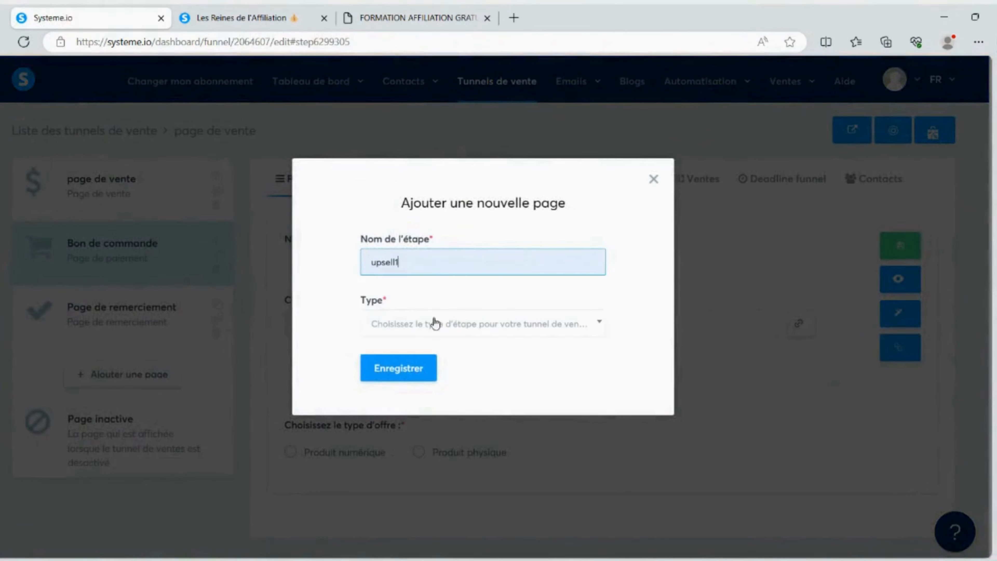
pyautogui.click(435, 323)
pyautogui.scroll(-3, 434, 420)
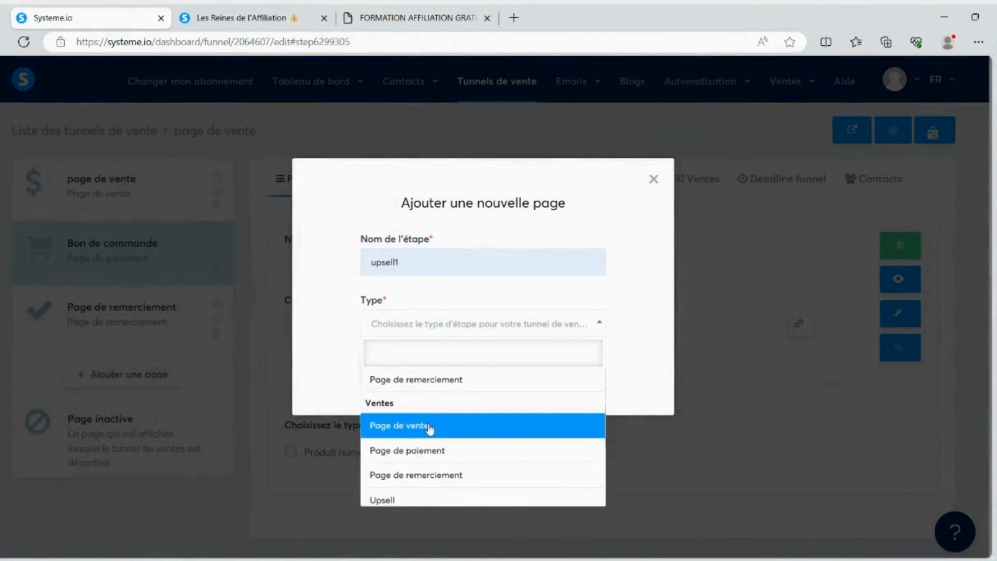
pyautogui.scroll(-2, 429, 428)
pyautogui.click(430, 461)
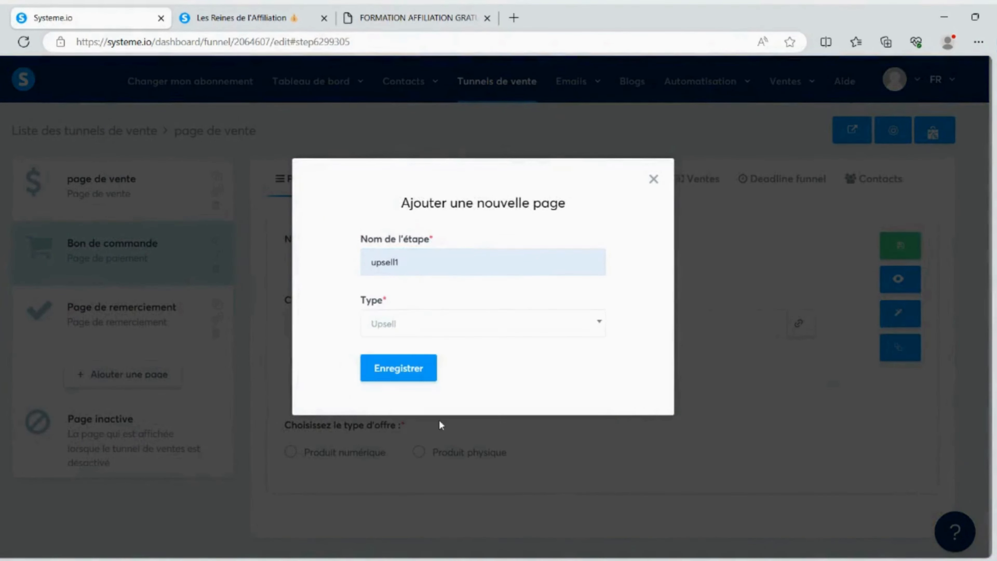
pyautogui.click(417, 369)
pyautogui.moveTo(114, 376); pyautogui.dragTo(112, 283)
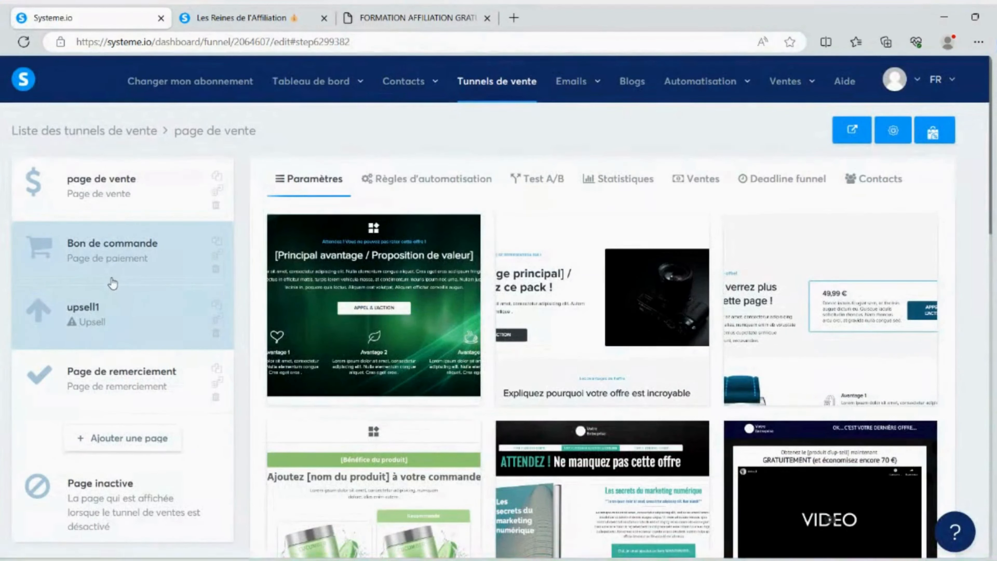
# Choose the green cosmetic-jar template "Ajoutez [nom du produit] à votre commande" for the upsell1 page
pyautogui.moveTo(310, 253)
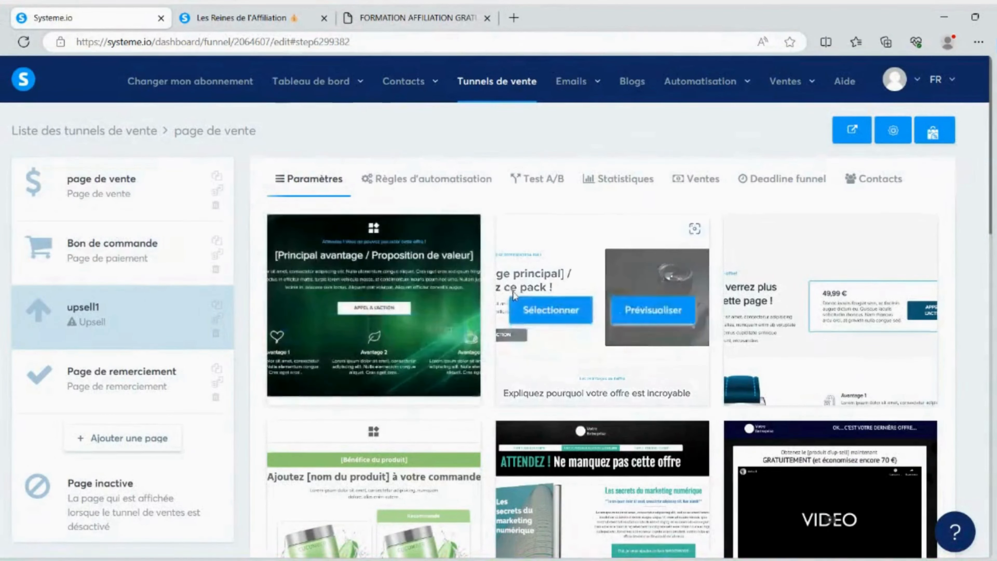
pyautogui.scroll(-4, 495, 338)
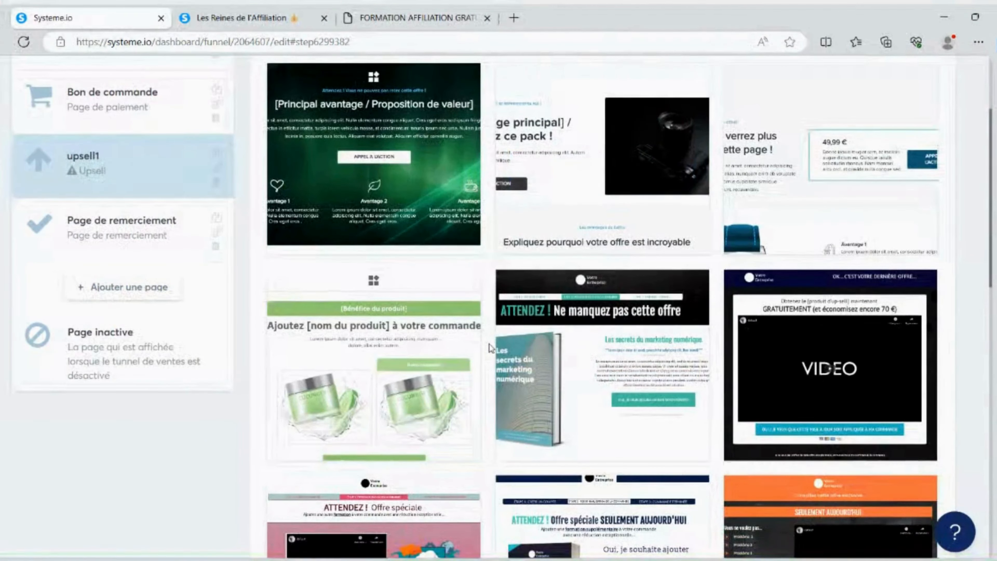
pyautogui.scroll(-4, 489, 344)
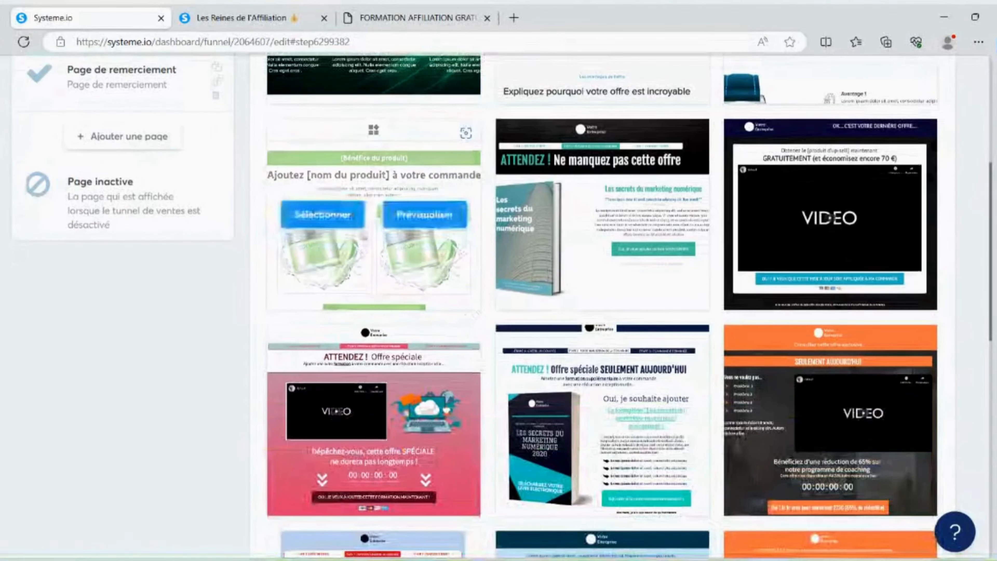
pyautogui.click(322, 215)
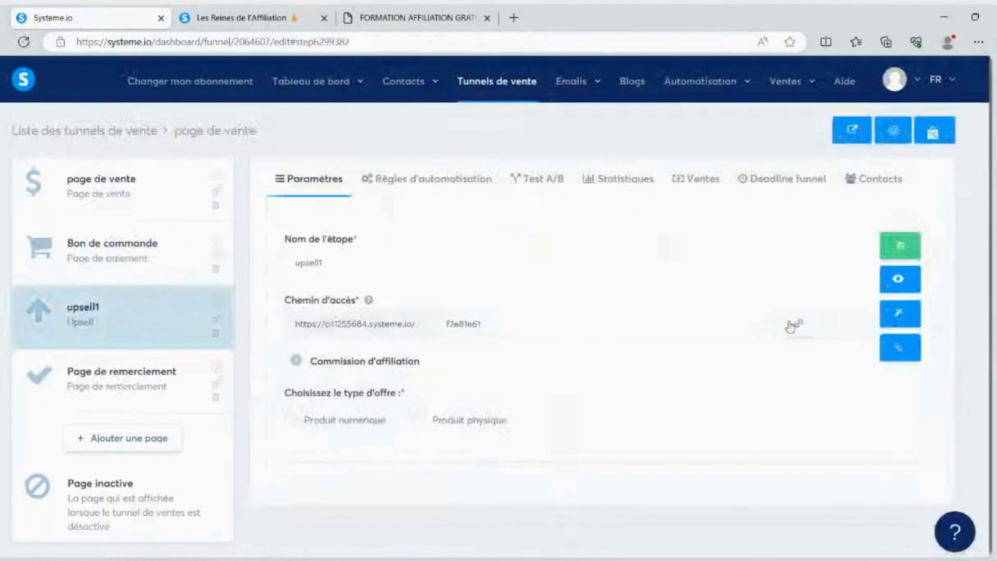
# Open the upsell page in the editor, review its product offer with accept and decline options, and exit
pyautogui.click(899, 315)
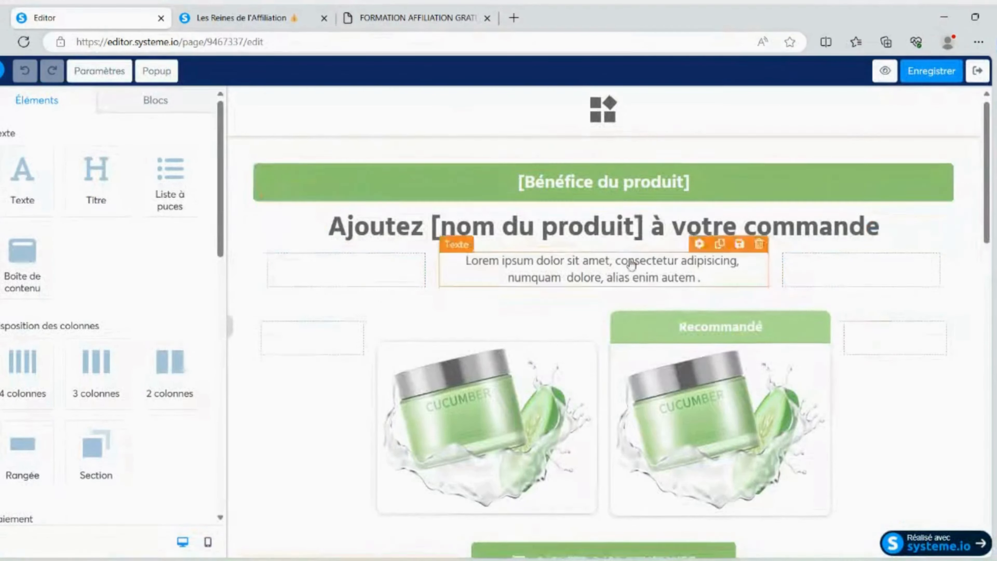
pyautogui.scroll(-10, 628, 263)
pyautogui.scroll(3, 624, 260)
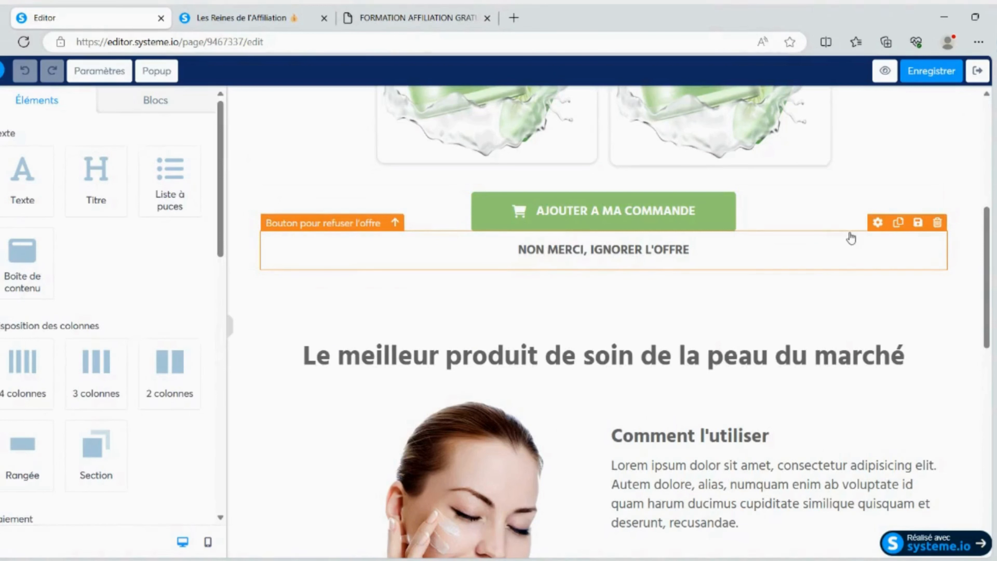
pyautogui.click(977, 70)
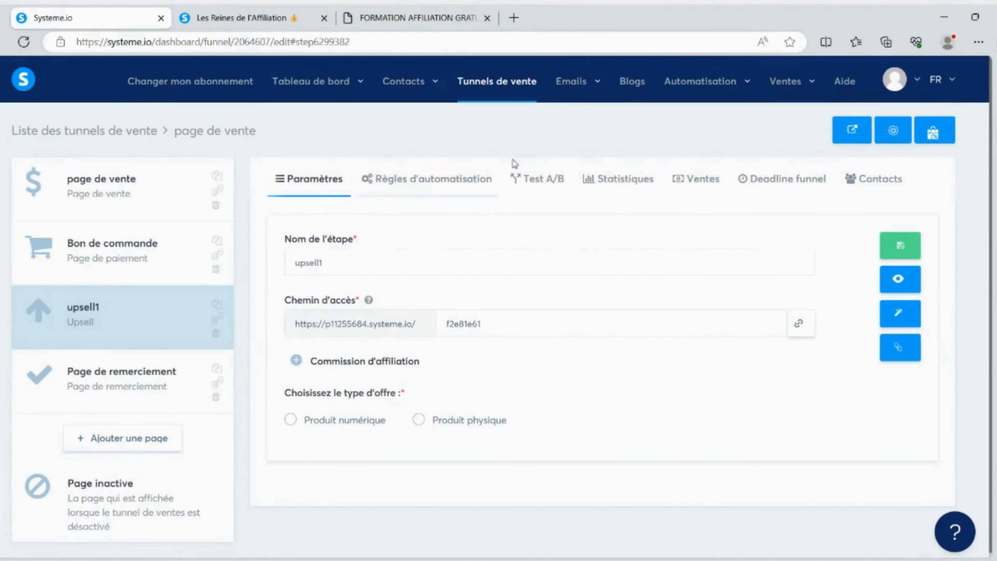
# Start a new newsletter in the email section with the subject "ouvre ça avant 00h00"
pyautogui.moveTo(572, 81)
pyautogui.click(550, 113)
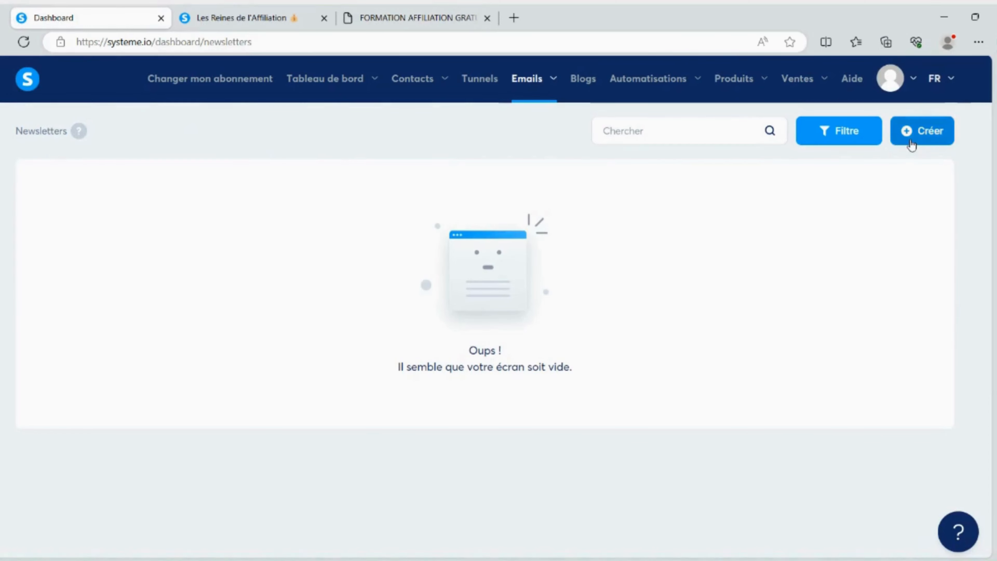
pyautogui.click(920, 131)
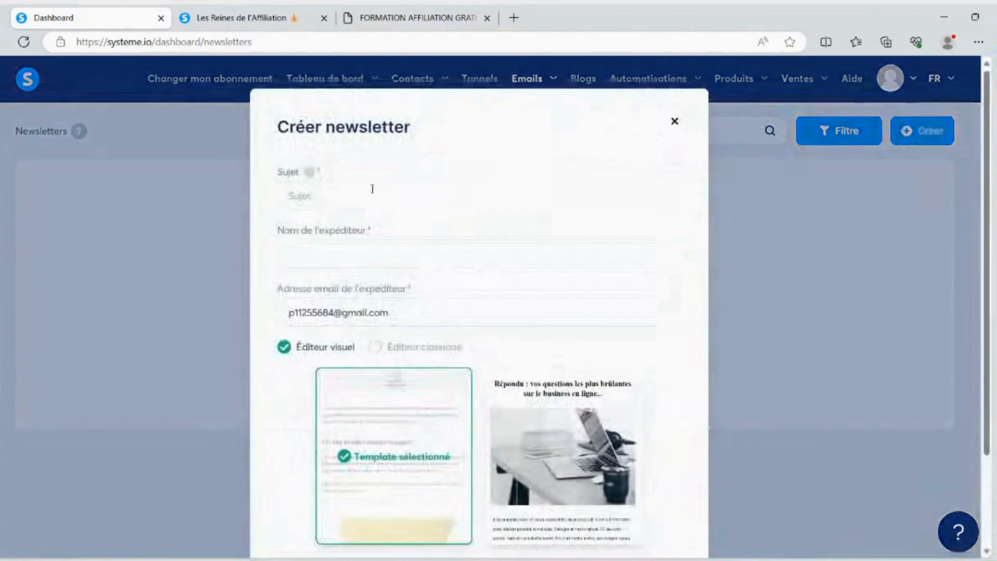
pyautogui.click(329, 195)
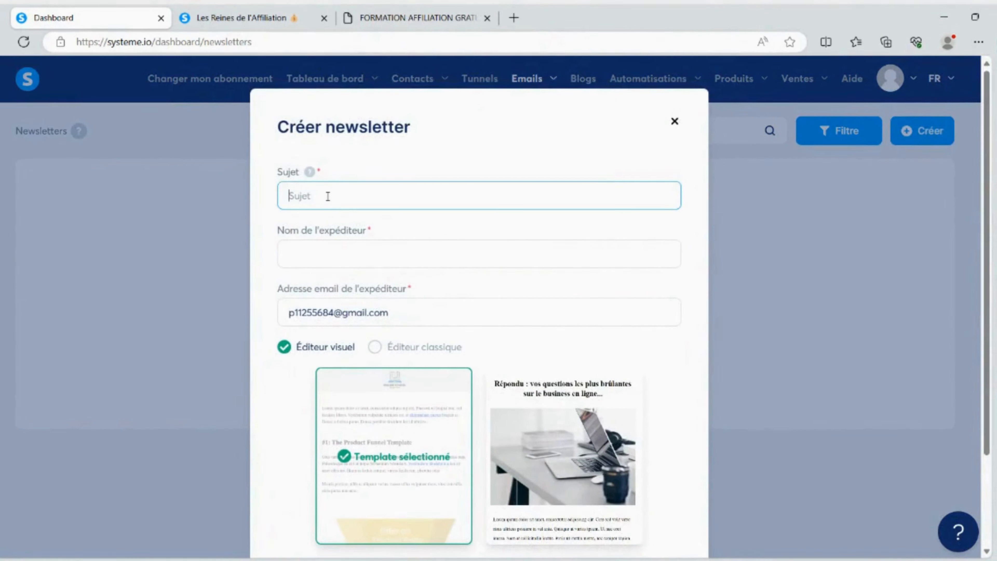
pyautogui.write('ouvre ça avant 00h00')
pyautogui.click(327, 196)
pyautogui.write('a')
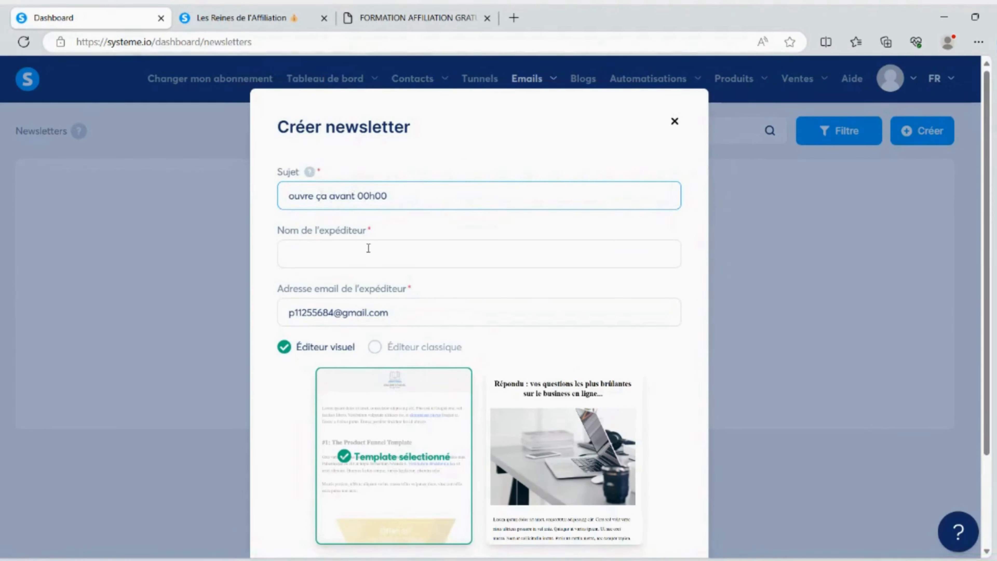
# Enter the newsletter's sender name, choose the classic editor (Éditeur classique) and save the newsletter
pyautogui.click(334, 250)
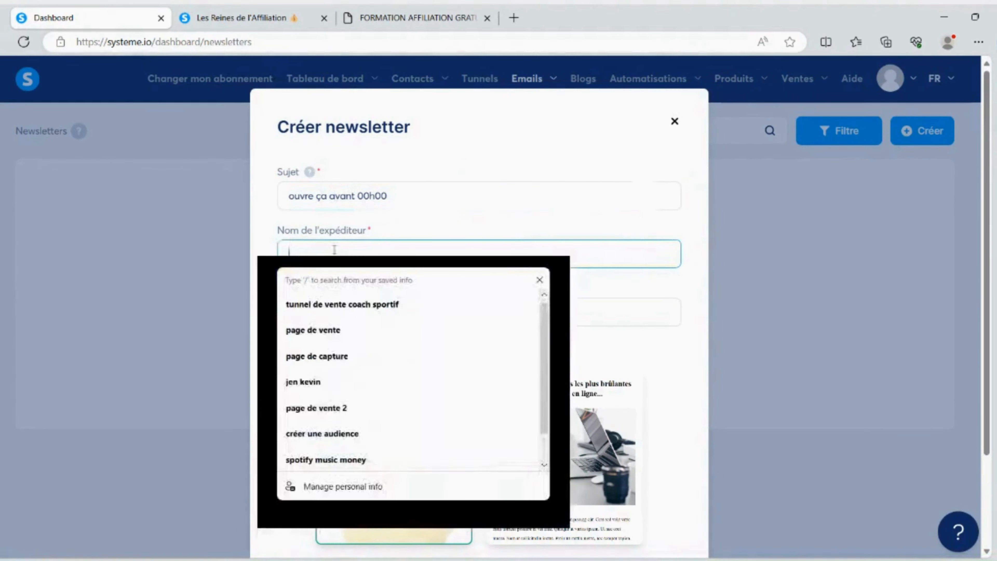
pyautogui.write('jean kevin')
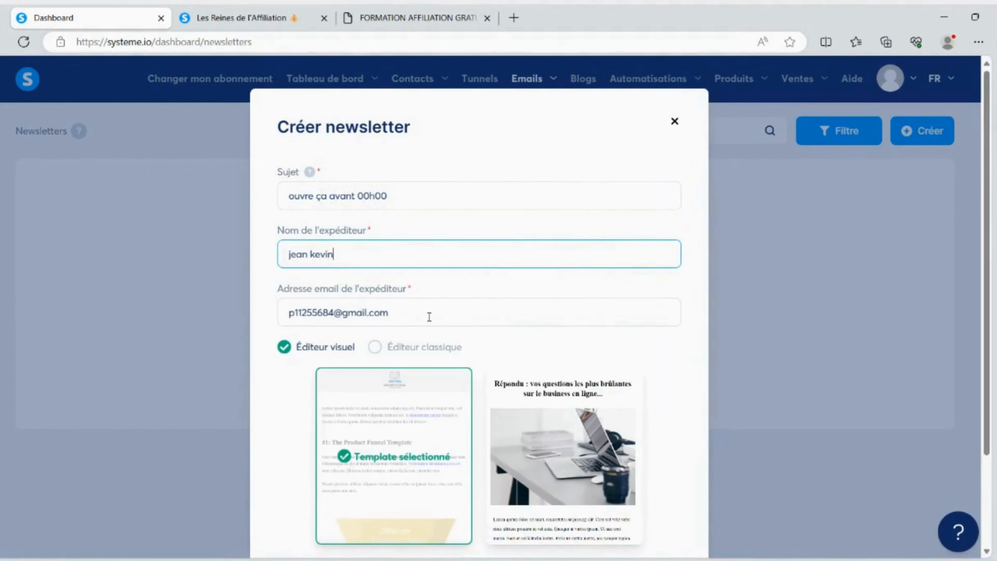
pyautogui.scroll(-3, 425, 307)
pyautogui.click(374, 231)
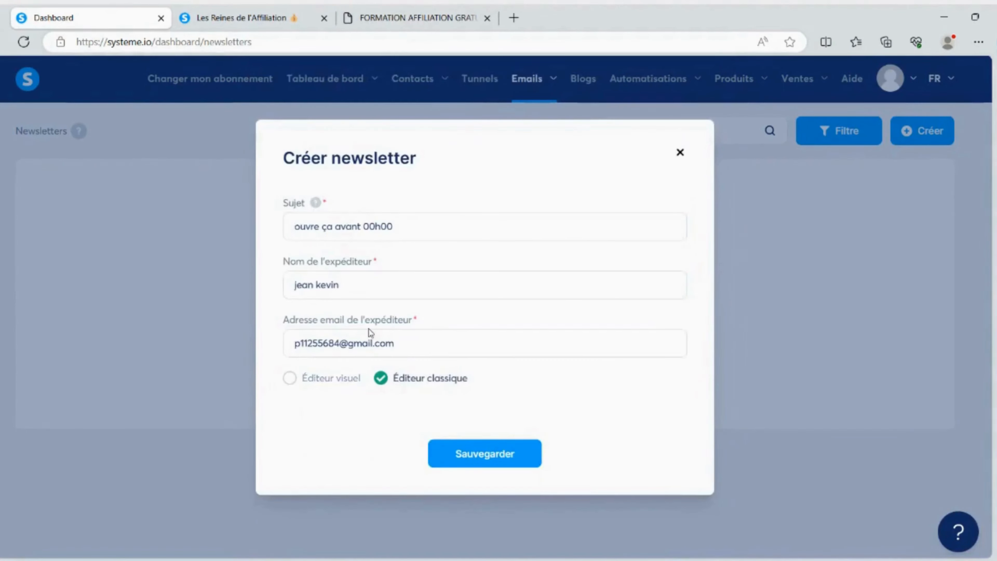
pyautogui.click(484, 454)
# Open the newsletter "ouvre ça avant 00h00" for editing and start its email body with "bonjour"
pyautogui.click(922, 216)
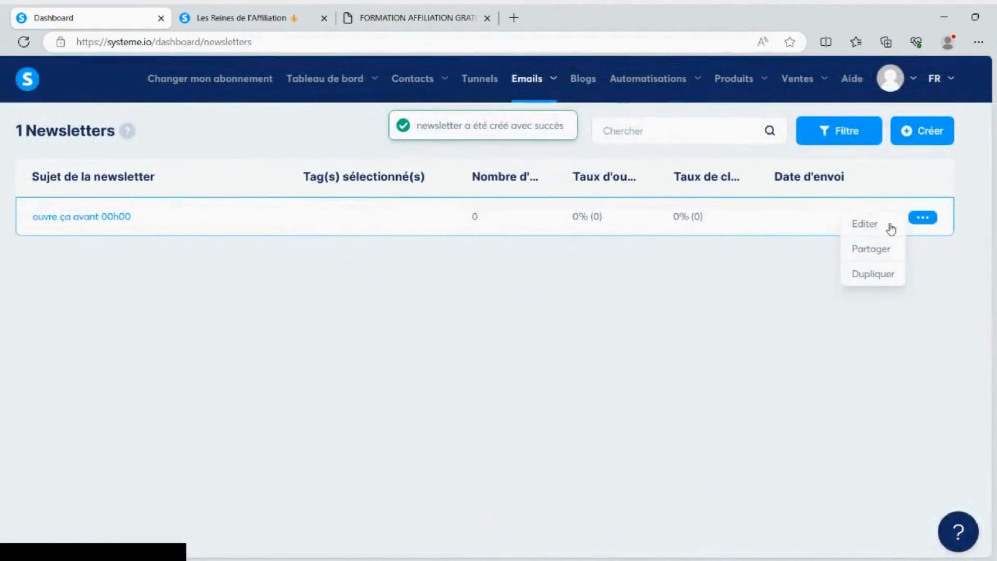
pyautogui.click(865, 223)
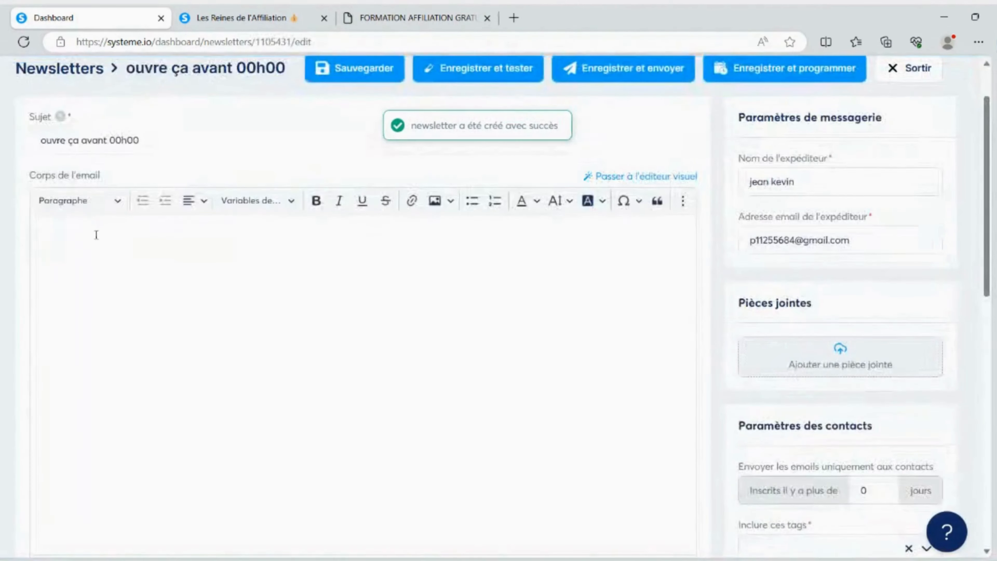
pyautogui.scroll(-2, 97, 231)
pyautogui.scroll(2, 98, 216)
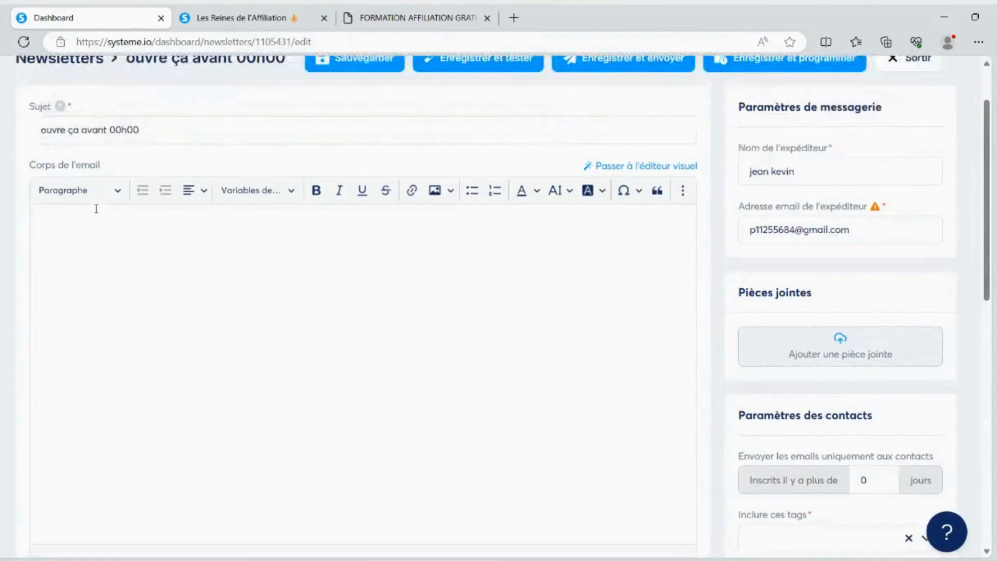
pyautogui.click(83, 246)
pyautogui.write('bonjour')
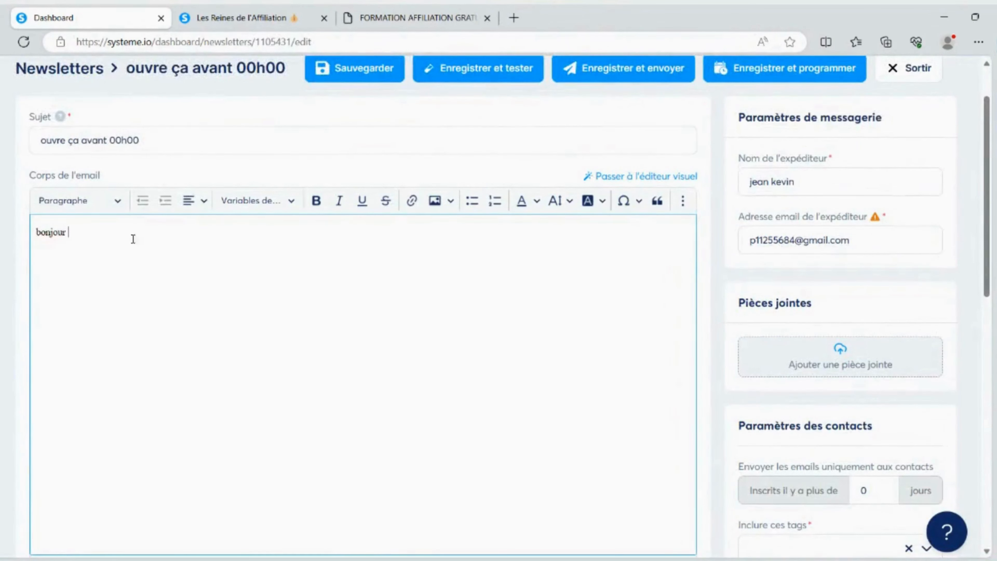
# Add the first-name substitution variable {first_name} after "bonjour" in the email body
pyautogui.scroll(-15, 761, 285)
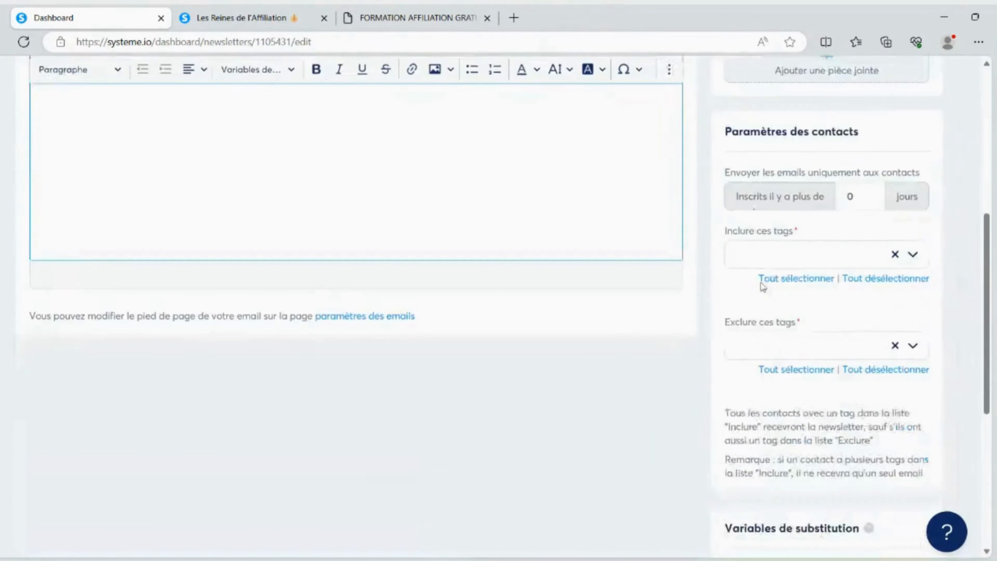
pyautogui.moveTo(725, 268); pyautogui.dragTo(777, 268)
pyautogui.hotkey('ctrl', 'c')
pyautogui.scroll(15, 441, 281)
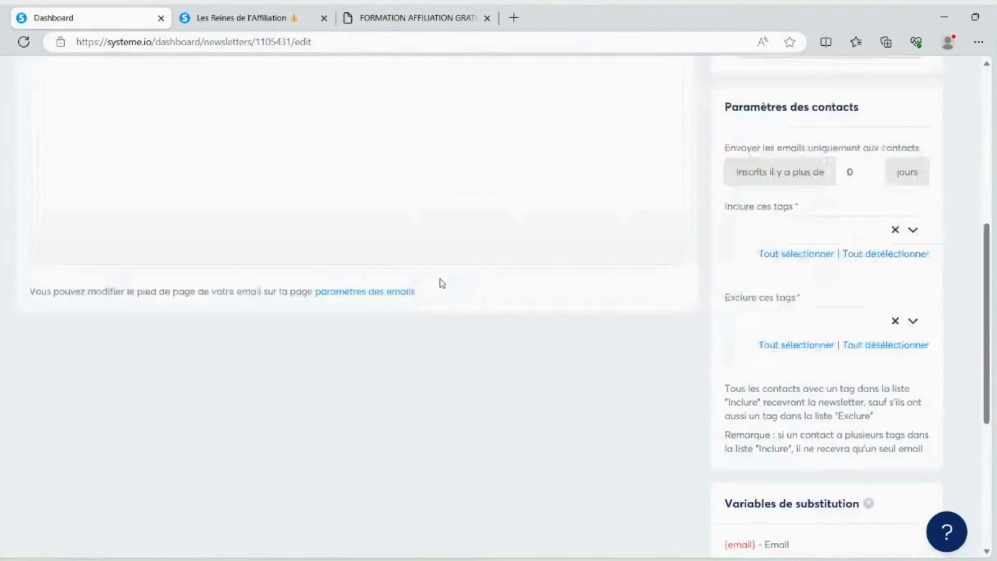
pyautogui.click(117, 293)
pyautogui.write('v')
pyautogui.press('BackSpace')
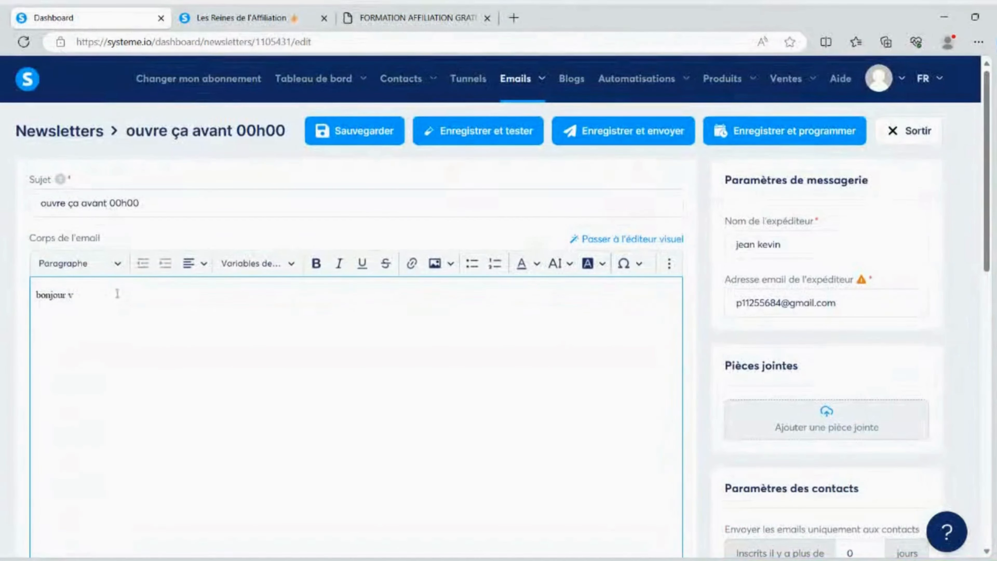
pyautogui.hotkey('ctrl', 'v')
# Write "clique ici, il y a une surprise !" on a new line below the greeting
pyautogui.press('Return')
pyautogui.write('clique ici ')
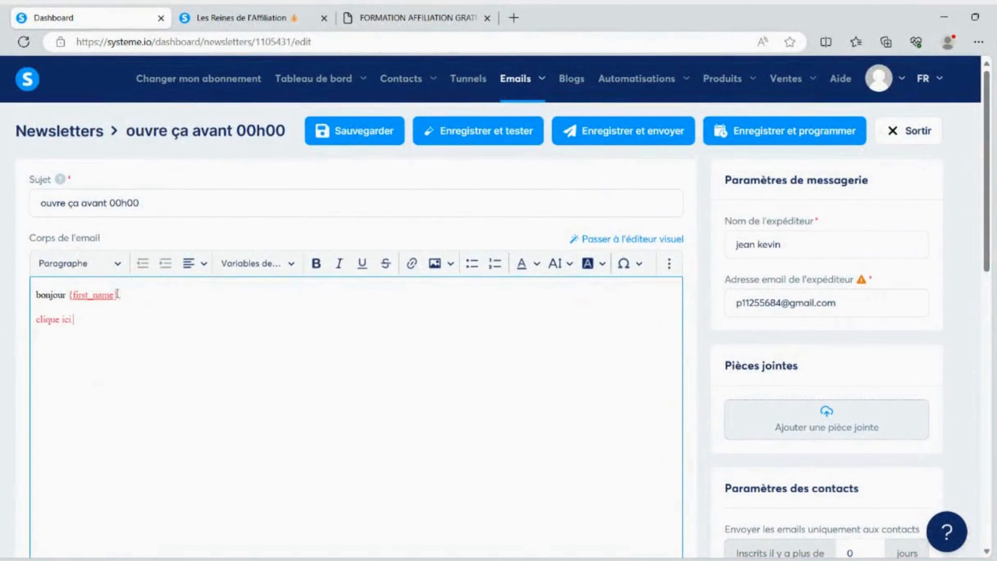
pyautogui.write(' une surprise')
pyautogui.press('BackSpace')
pyautogui.press('BackSpace')
pyautogui.press('BackSpace')
pyautogui.press('BackSpace')
pyautogui.press('BackSpace')
pyautogui.press('BackSpace')
pyautogui.press('BackSpace')
pyautogui.press('BackSpace')
pyautogui.press('BackSpace')
pyautogui.write('il y a une surprise !')
# Set the text colour of the greeting variable and the "clique ici" line to black
pyautogui.moveTo(36, 319); pyautogui.dragTo(182, 316)
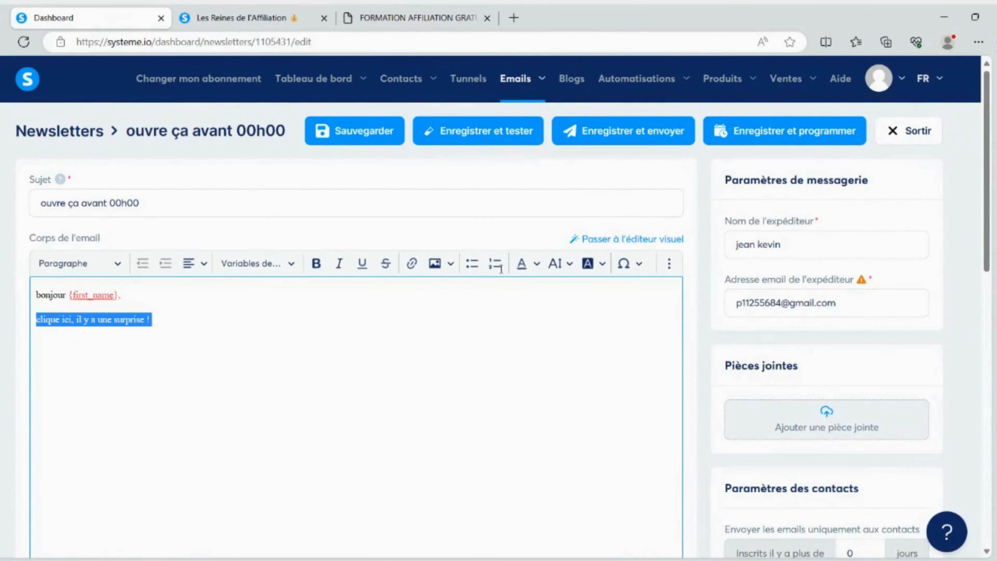
pyautogui.click(537, 266)
pyautogui.click(526, 310)
pyautogui.click(121, 319)
pyautogui.click(537, 266)
pyautogui.click(526, 310)
pyautogui.click(38, 295)
pyautogui.moveTo(121, 295); pyautogui.dragTo(152, 319)
pyautogui.doubleClick(39, 295)
pyautogui.click(39, 319)
# Format the greeting line "bonjour {first_name}," as Titre 1
pyautogui.click(78, 263)
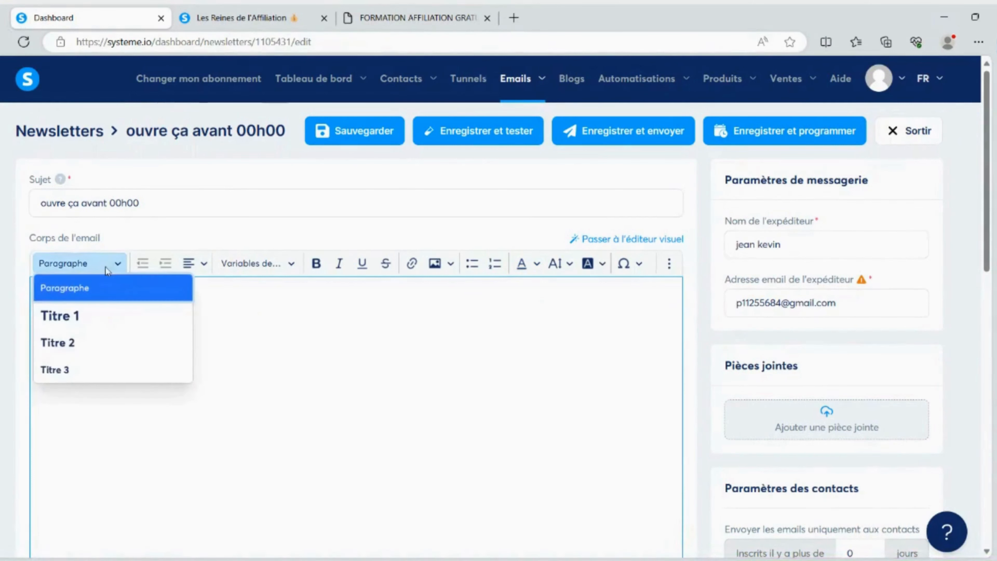
pyautogui.click(78, 369)
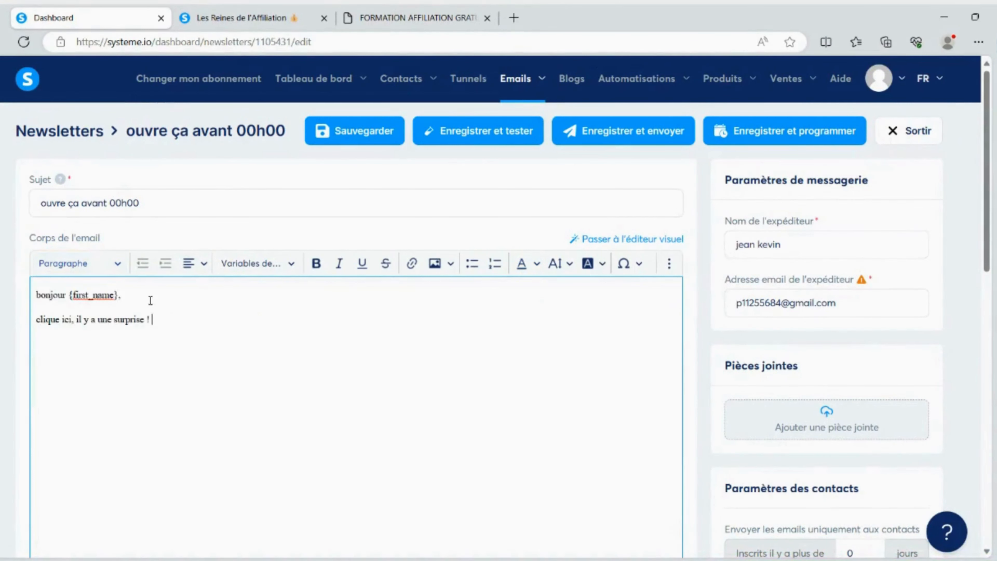
pyautogui.moveTo(149, 297); pyautogui.dragTo(11, 290)
pyautogui.click(78, 263)
pyautogui.click(61, 315)
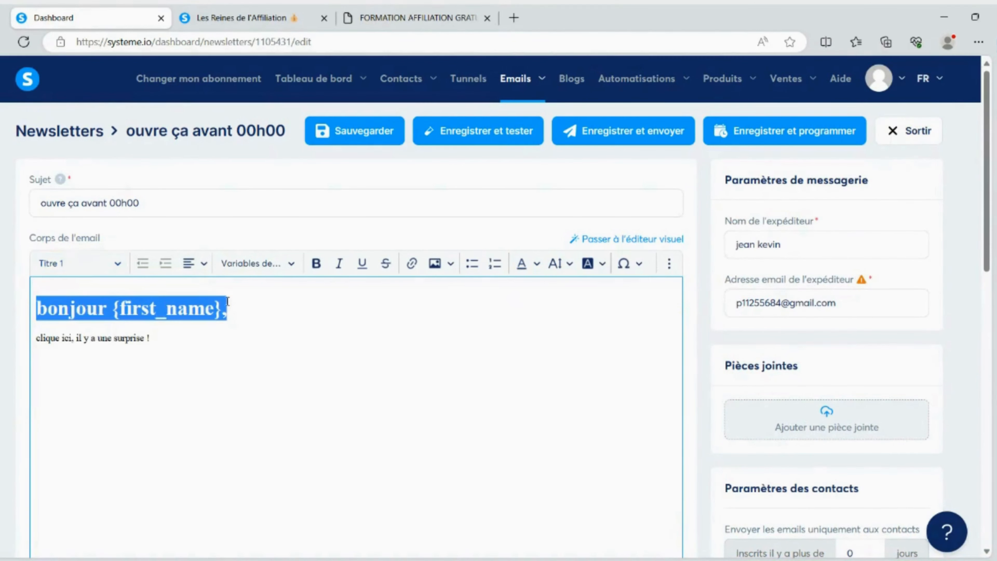
pyautogui.click(232, 307)
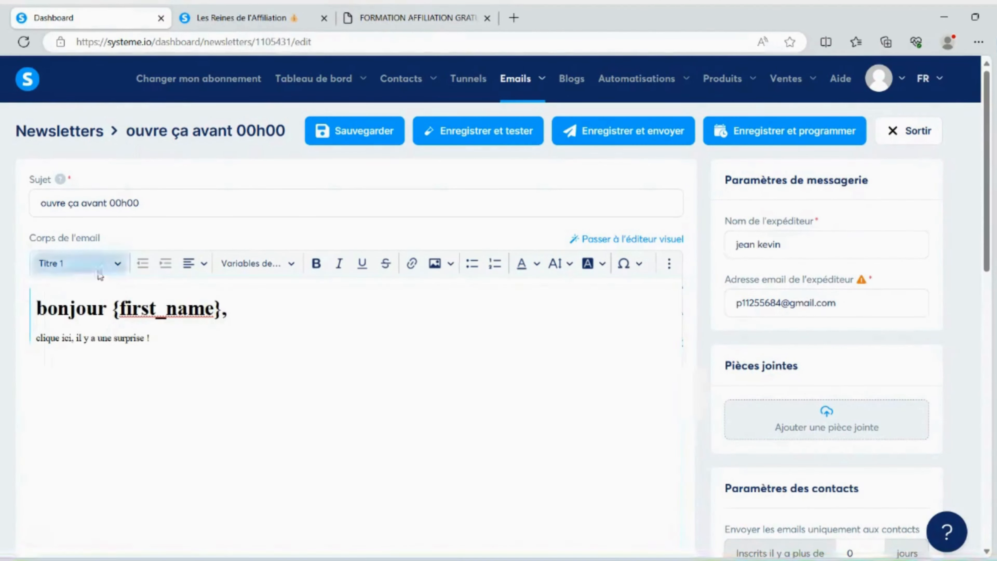
# Try right and centred alignment on the greeting line and set it back to left-aligned
pyautogui.click(79, 263)
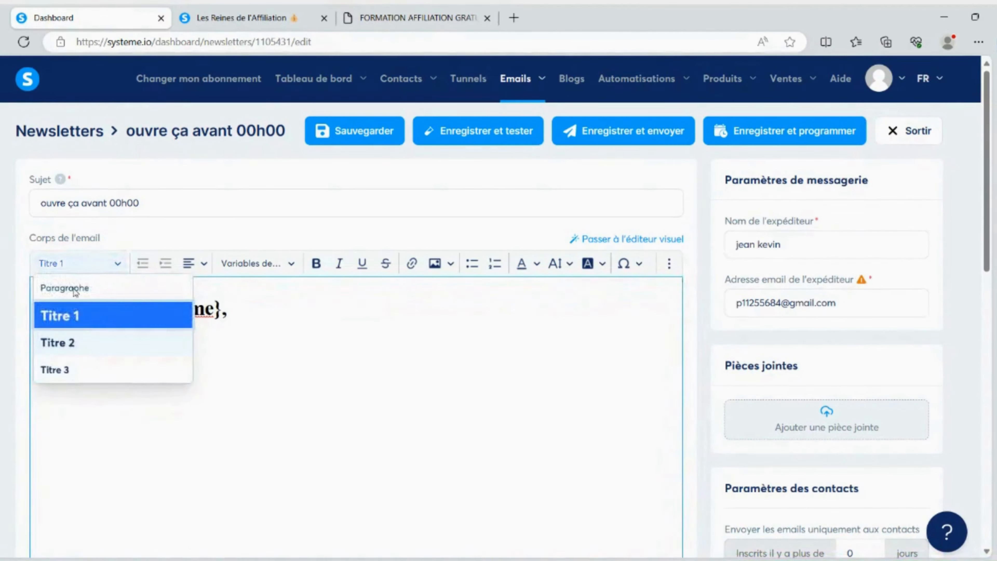
pyautogui.click(254, 311)
pyautogui.click(204, 264)
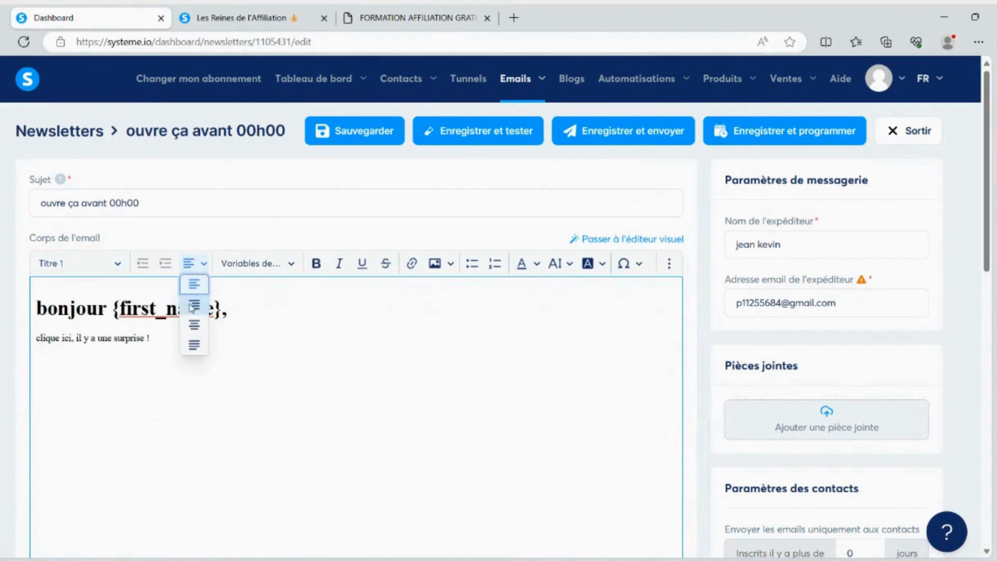
pyautogui.click(194, 304)
pyautogui.click(200, 265)
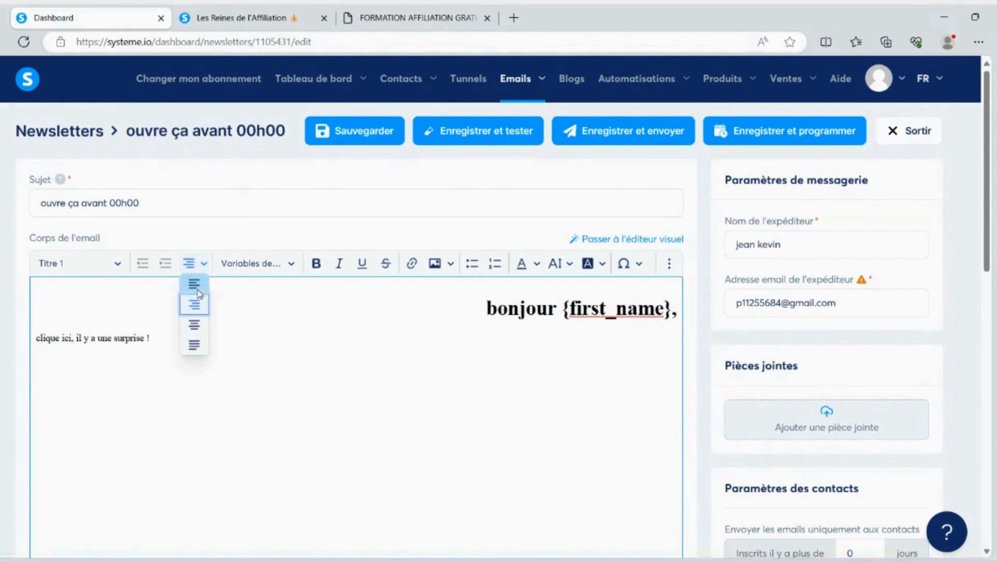
pyautogui.click(194, 325)
pyautogui.click(203, 264)
pyautogui.click(202, 289)
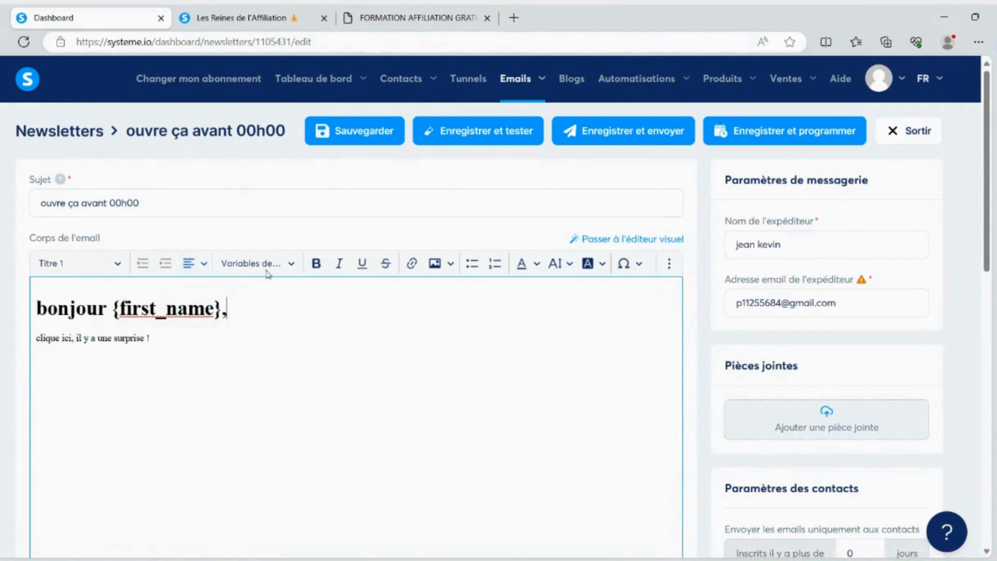
# Review the substitution variables that can be inserted in the email
pyautogui.click(257, 263)
pyautogui.scroll(-5, 262, 344)
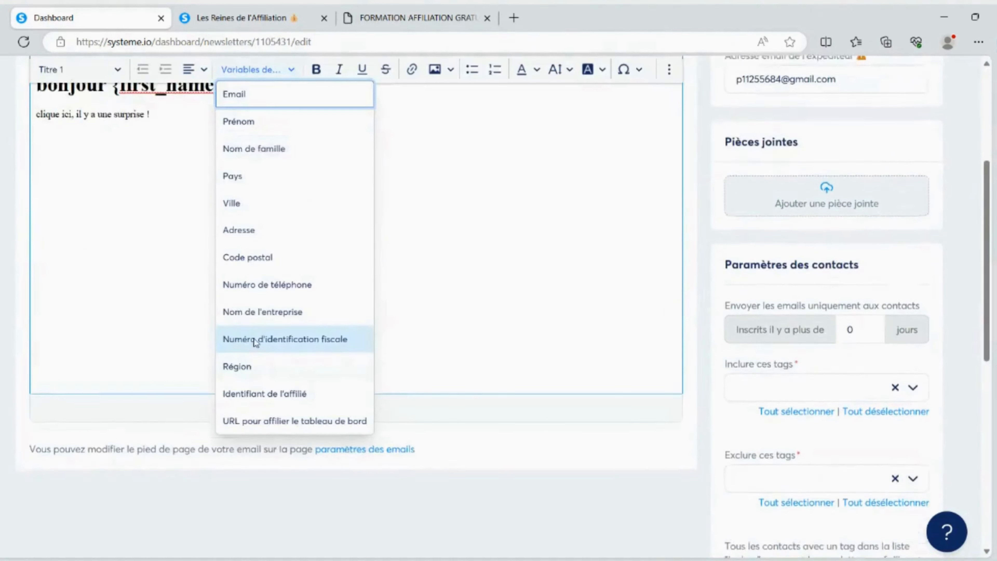
pyautogui.scroll(5, 483, 294)
pyautogui.click(514, 348)
pyautogui.scroll(-14, 668, 345)
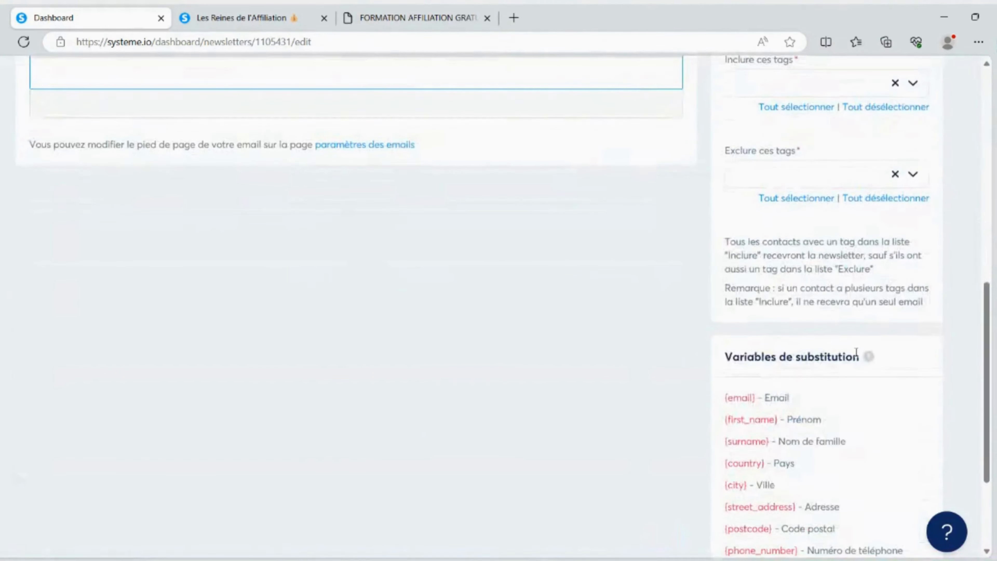
pyautogui.scroll(-4, 755, 358)
pyautogui.scroll(18, 405, 308)
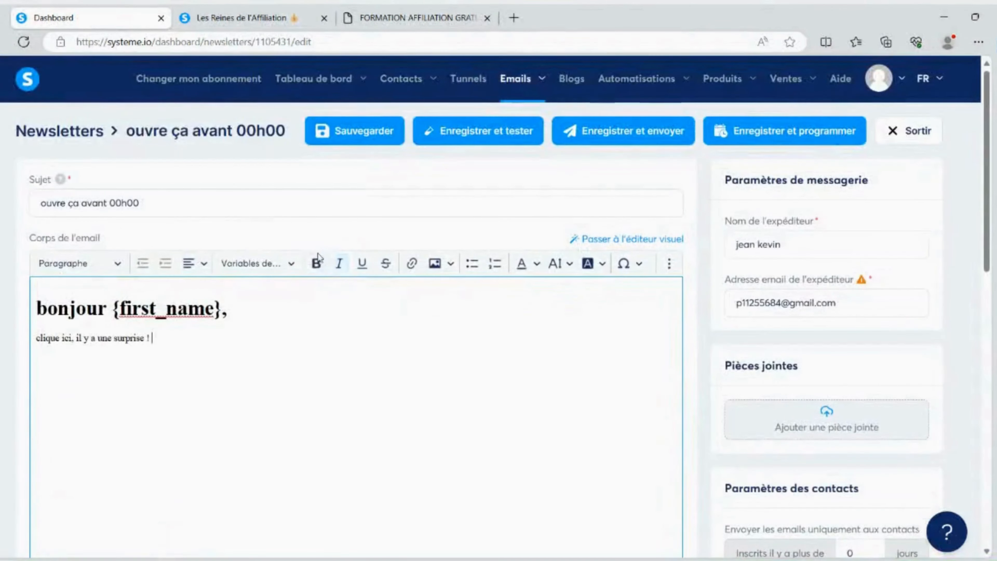
# Try italic, underline and strikethrough on "il y a une surprise" and remove the formatting again
pyautogui.moveTo(148, 339); pyautogui.dragTo(73, 338)
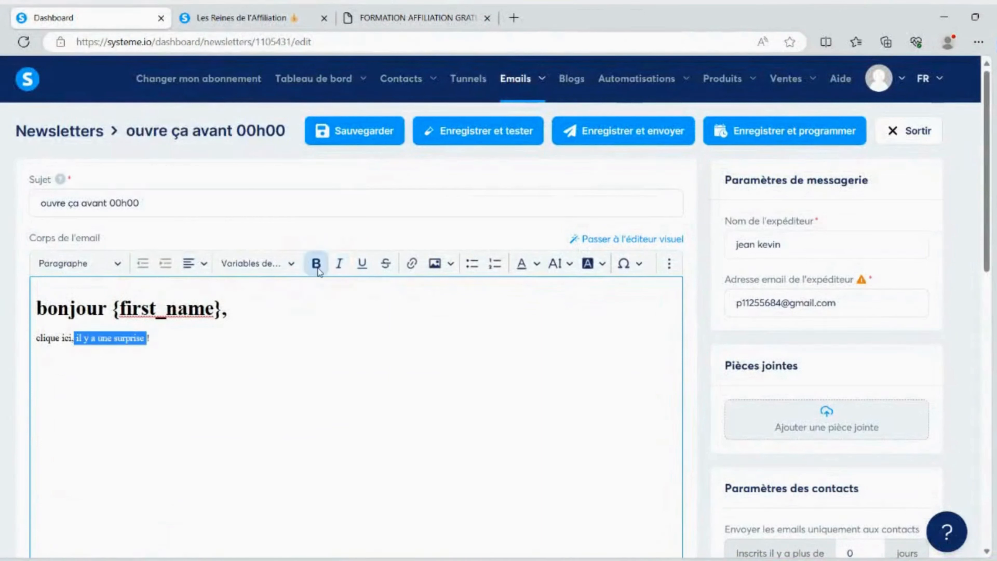
pyautogui.click(340, 263)
pyautogui.click(363, 266)
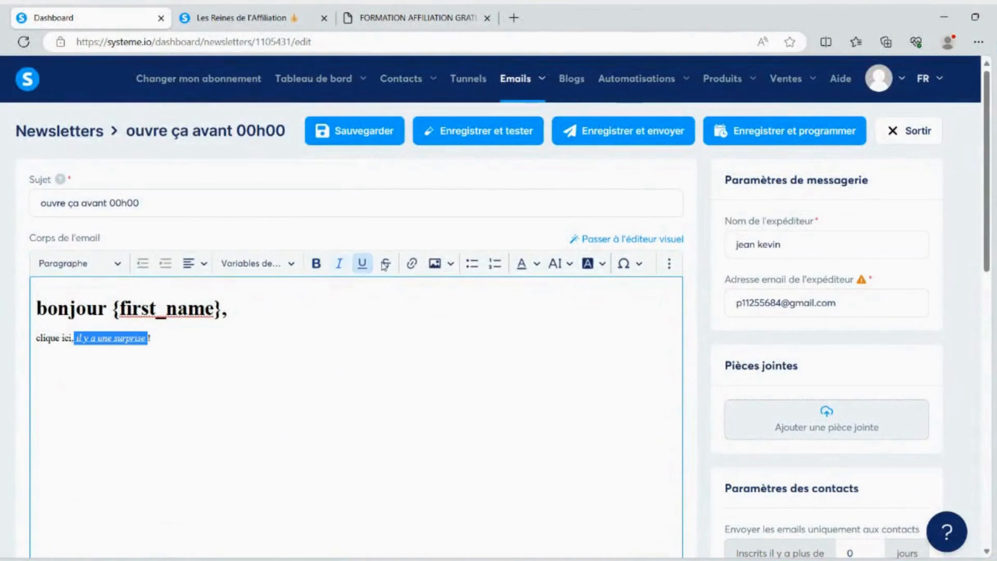
pyautogui.click(387, 266)
pyautogui.click(386, 266)
pyautogui.click(340, 263)
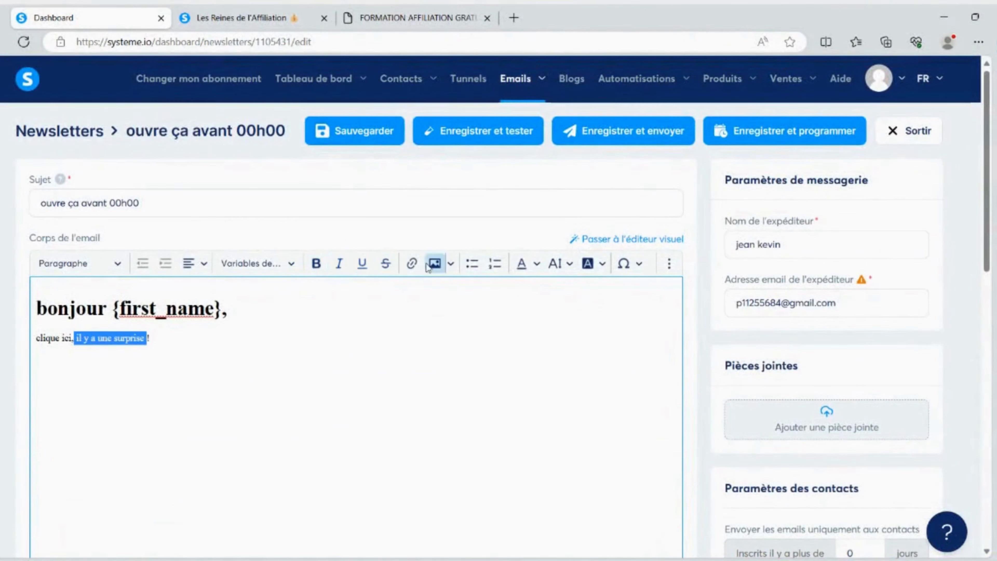
# Try a bulleted list on the "clique ici" line and make it a numbered list instead
pyautogui.click(475, 266)
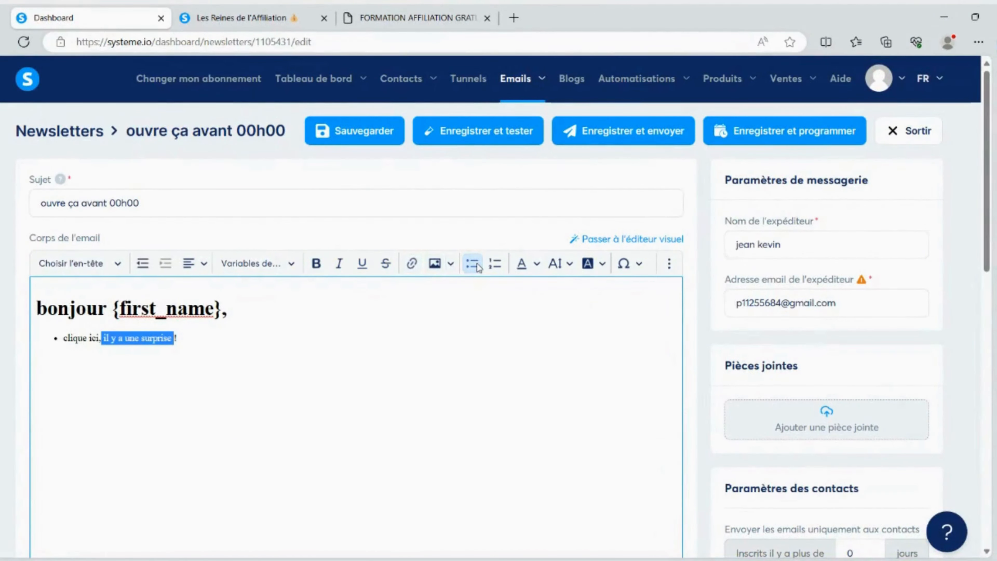
pyautogui.click(478, 266)
pyautogui.click(478, 267)
pyautogui.click(495, 264)
# Colour "il y a une surprise" red and set "il y a une surprise !" to the font size Enorme
pyautogui.click(536, 263)
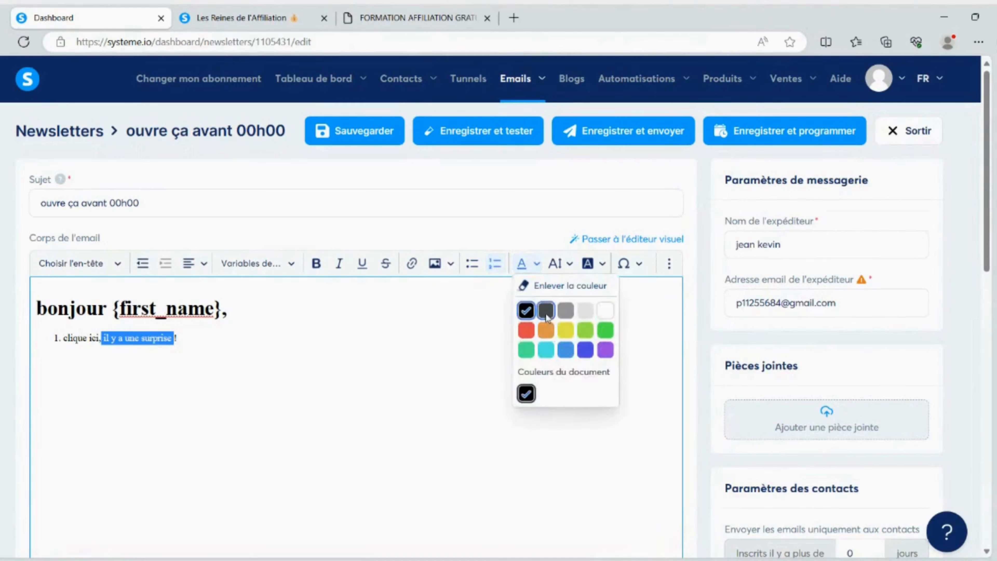
pyautogui.click(528, 330)
pyautogui.click(222, 340)
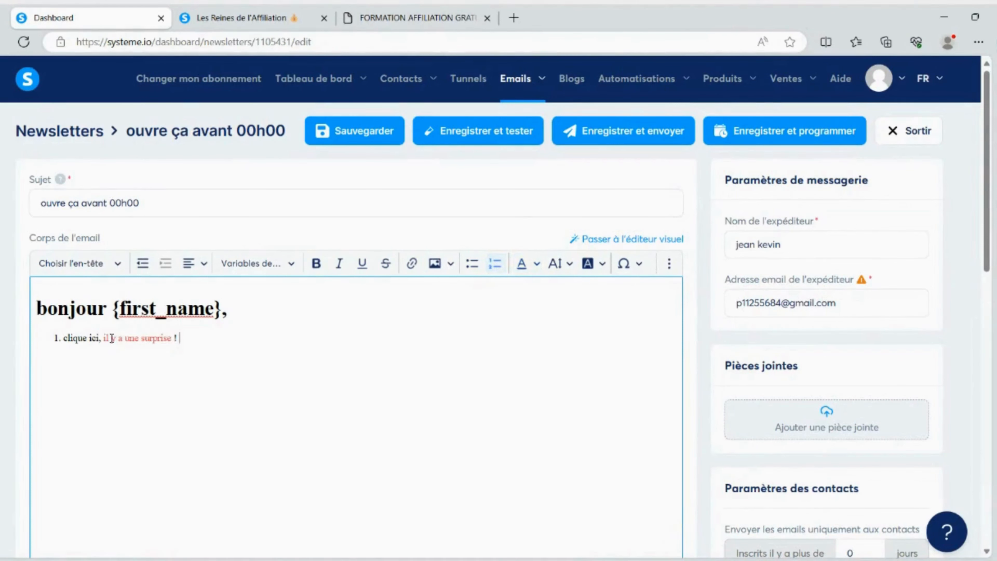
pyautogui.moveTo(101, 337); pyautogui.dragTo(205, 338)
pyautogui.click(572, 264)
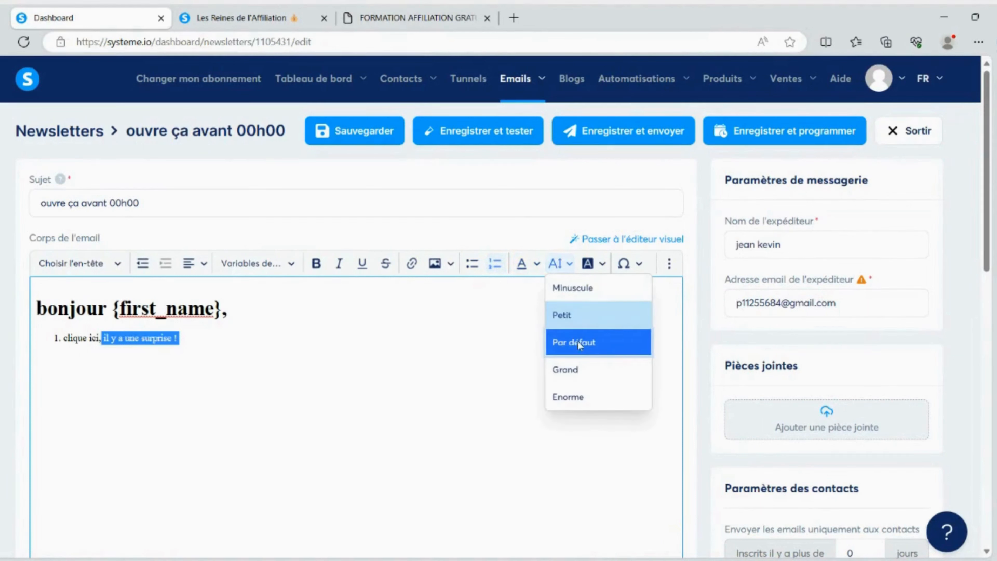
pyautogui.click(569, 396)
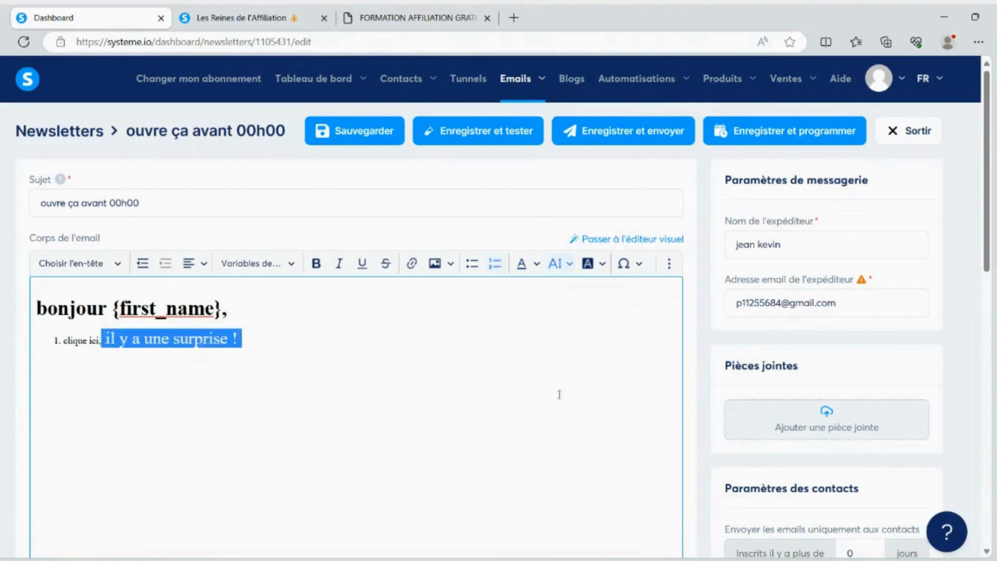
pyautogui.click(252, 331)
# Apply a black background colour to the phrase "il y a une surprise"
pyautogui.moveTo(106, 338); pyautogui.dragTo(235, 338)
pyautogui.click(602, 263)
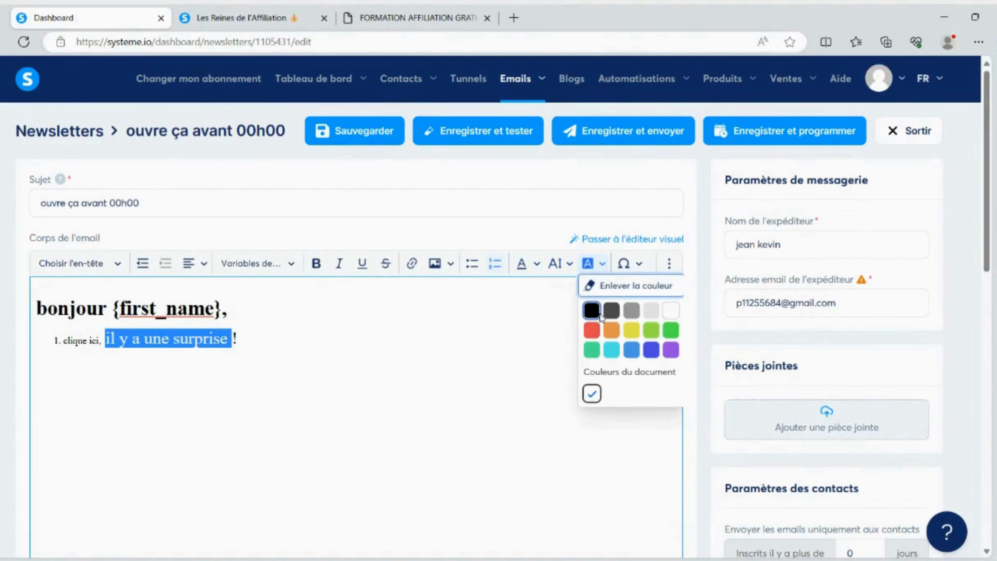
pyautogui.click(593, 311)
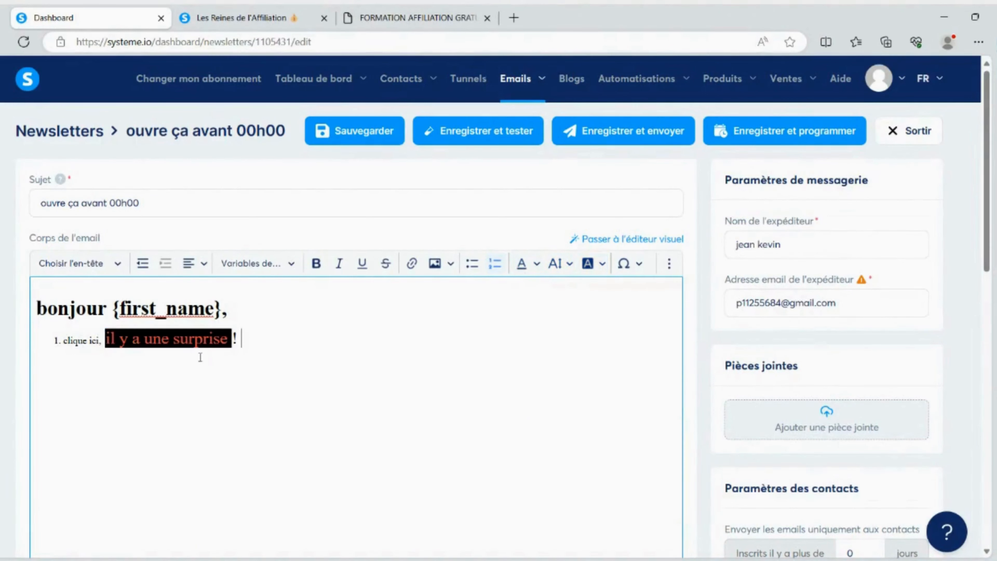
pyautogui.moveTo(108, 344); pyautogui.dragTo(247, 337)
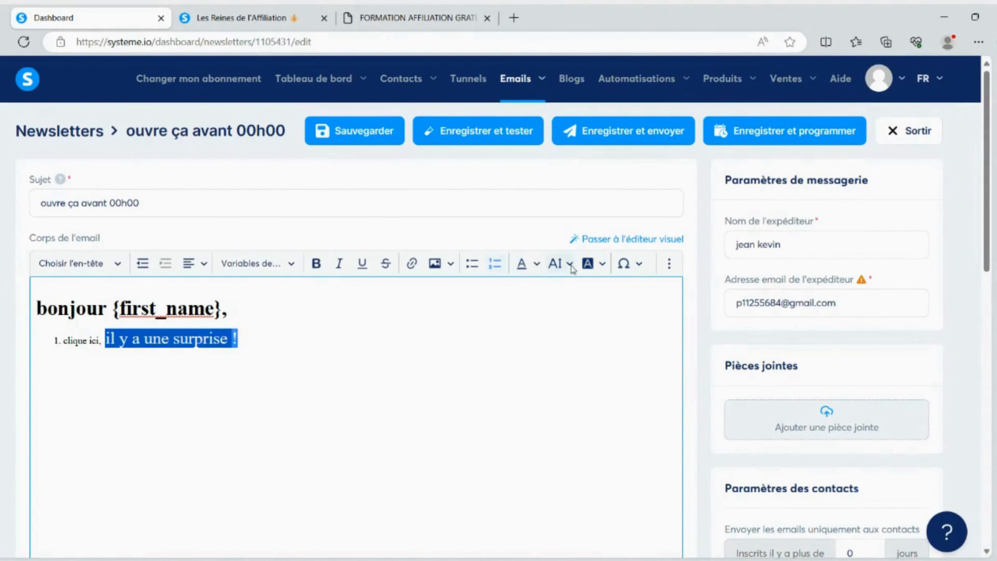
pyautogui.click(624, 263)
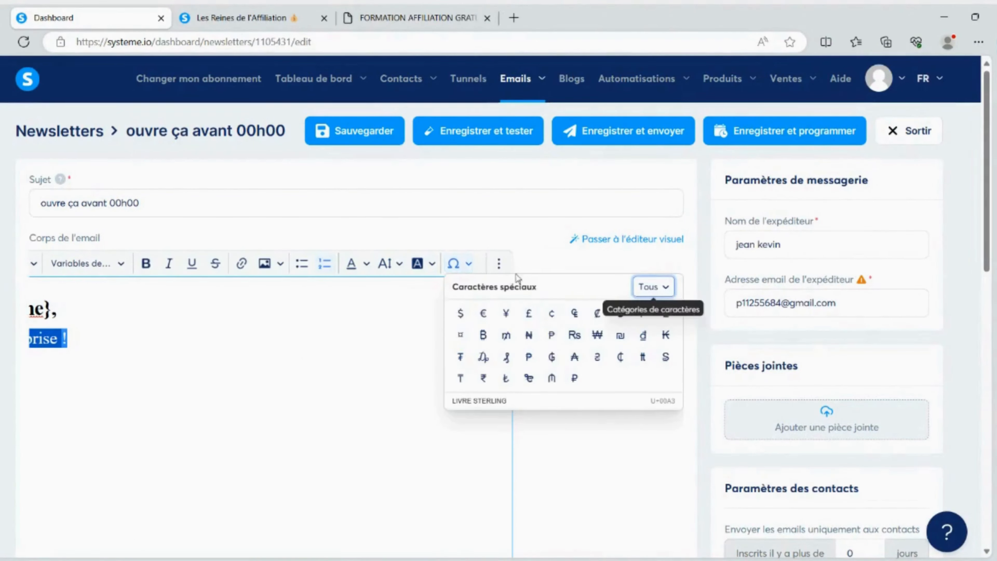
pyautogui.click(498, 263)
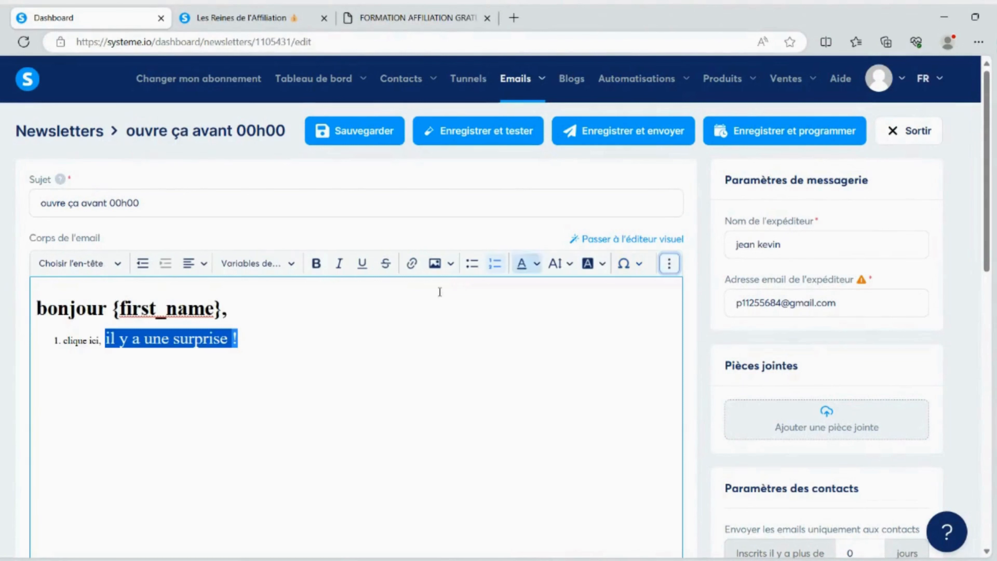
pyautogui.moveTo(107, 338); pyautogui.dragTo(236, 347)
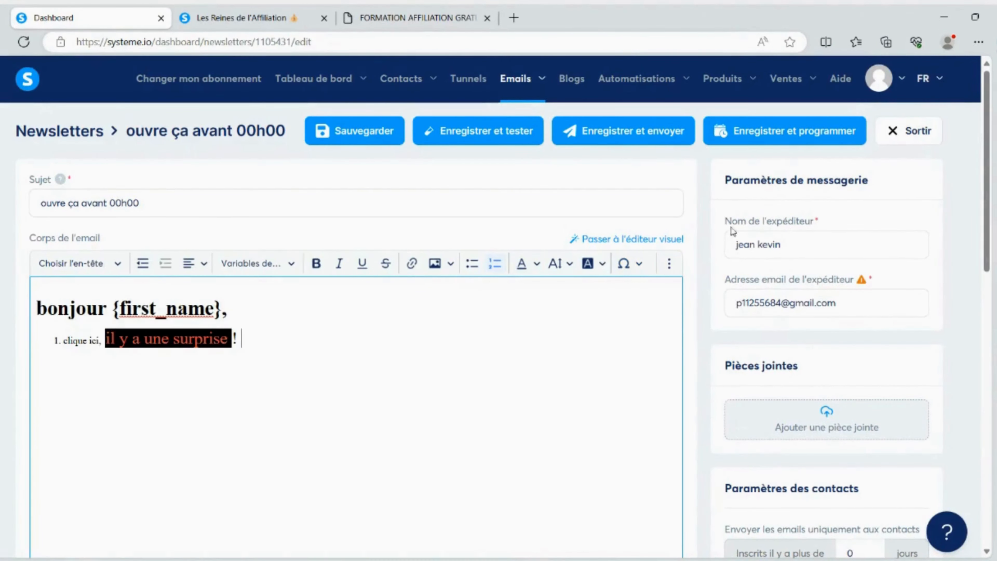
# Include the tag "musculation" in the newsletter's contact settings
pyautogui.scroll(-6, 719, 292)
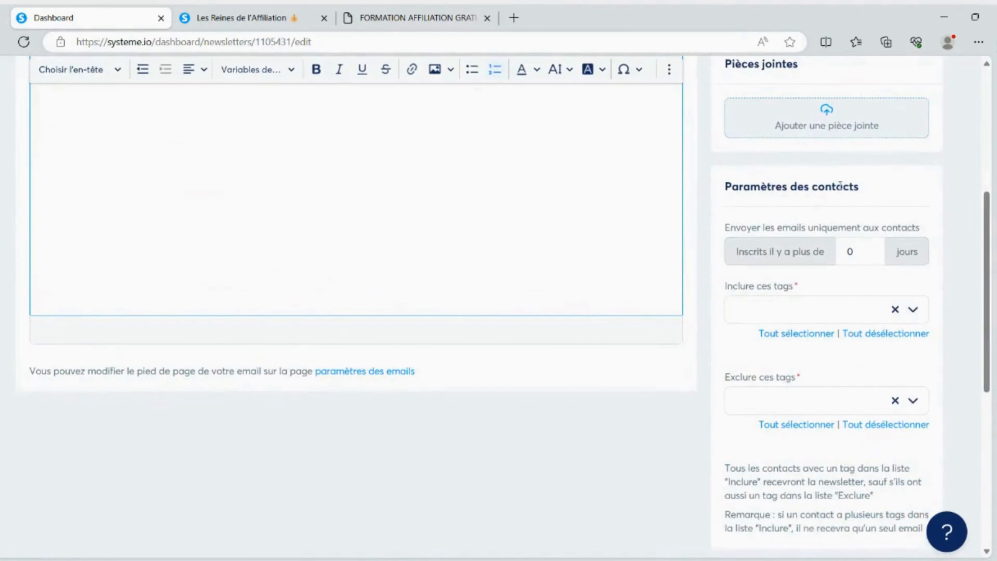
pyautogui.scroll(-2, 831, 201)
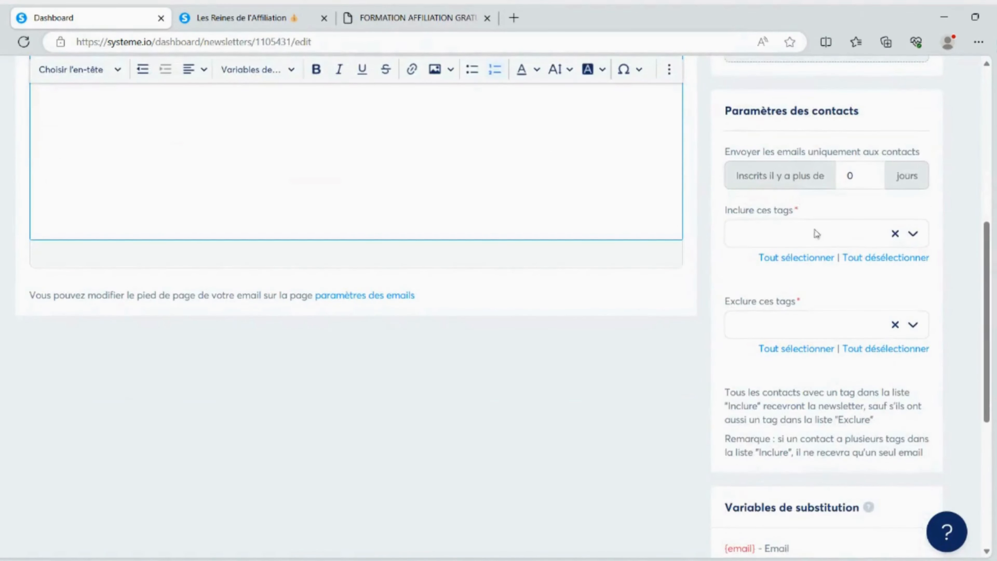
pyautogui.scroll(8, 839, 236)
pyautogui.scroll(-8, 863, 235)
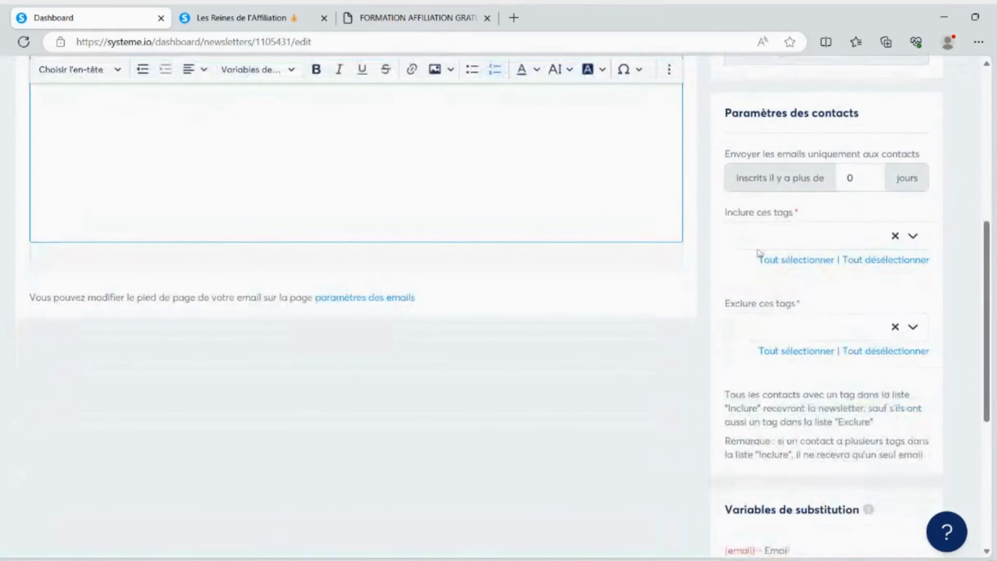
pyautogui.click(913, 236)
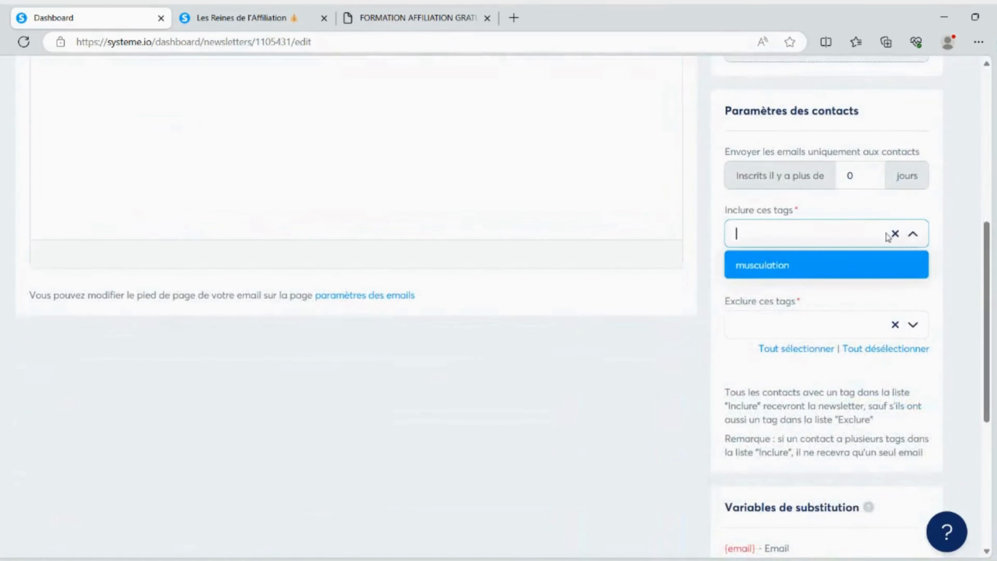
pyautogui.click(768, 265)
pyautogui.click(816, 298)
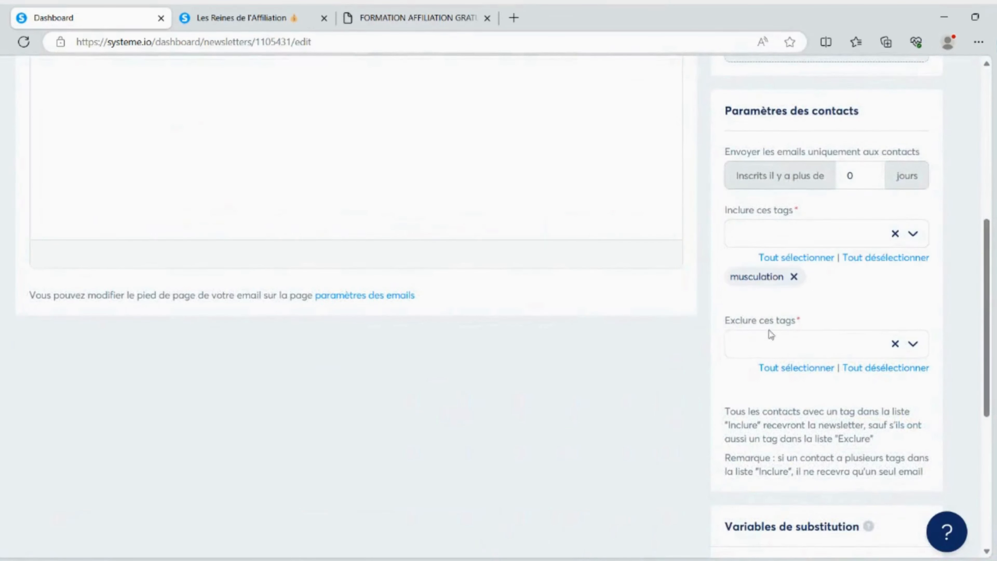
# Try to schedule the newsletter for 22 juillet 2023 at 14:00, and close the scheduling dialog without saving
pyautogui.scroll(8, 922, 366)
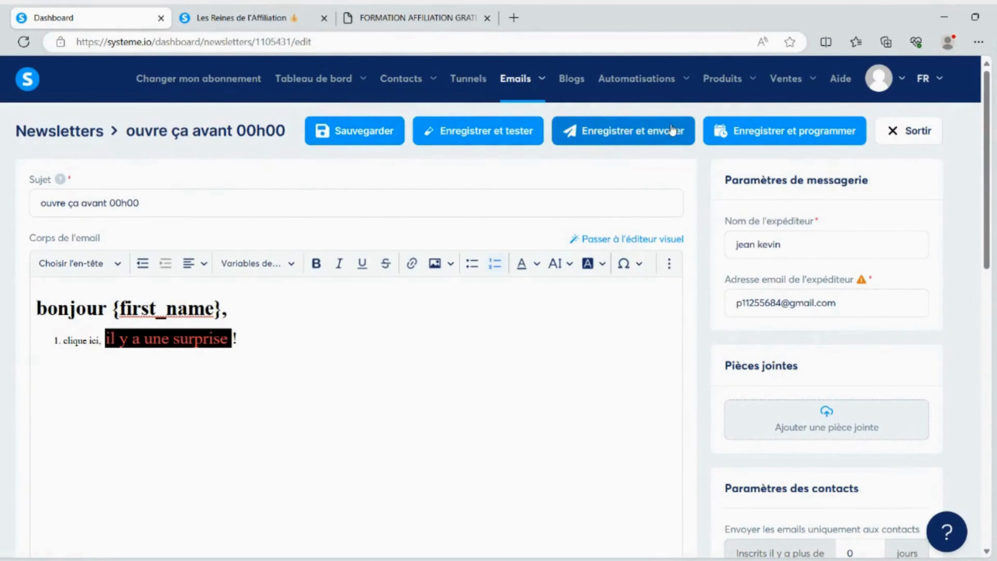
pyautogui.click(763, 133)
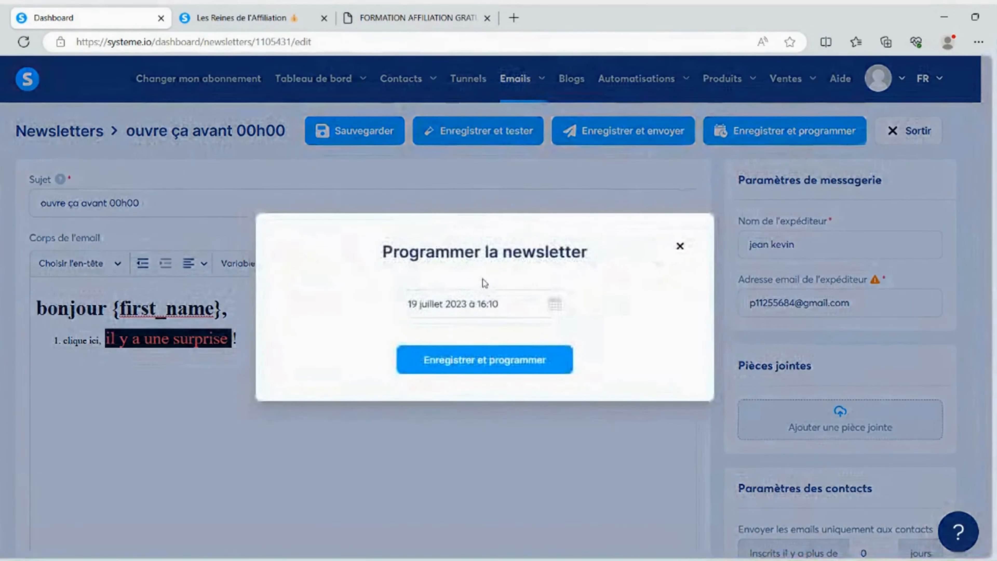
pyautogui.click(491, 305)
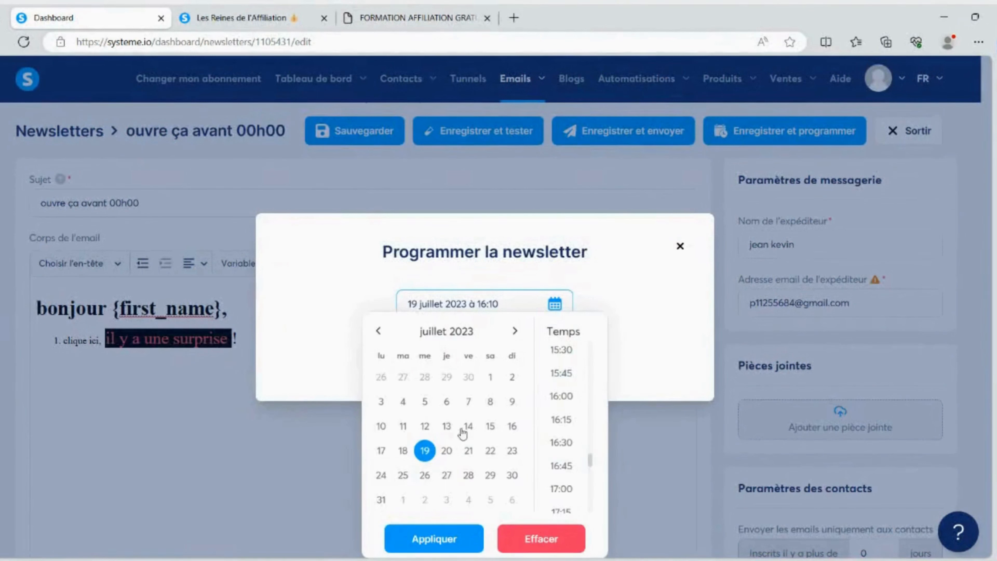
pyautogui.click(491, 450)
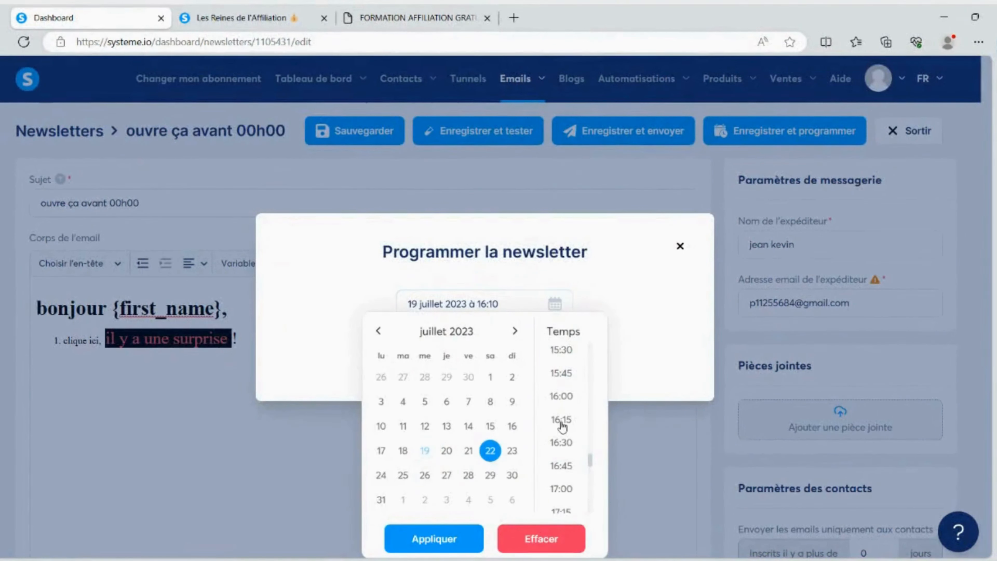
pyautogui.scroll(3, 563, 424)
pyautogui.scroll(1, 566, 393)
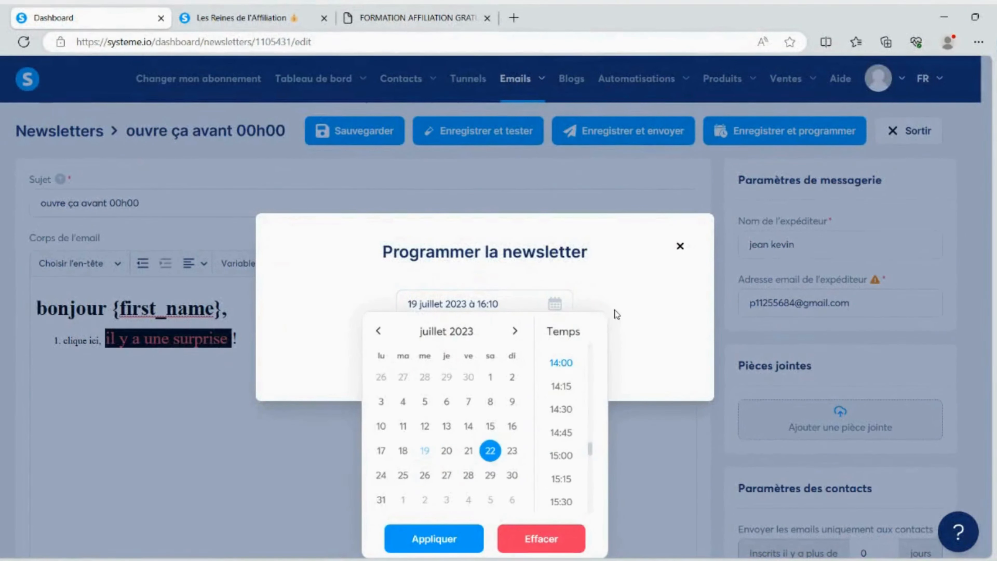
pyautogui.click(566, 366)
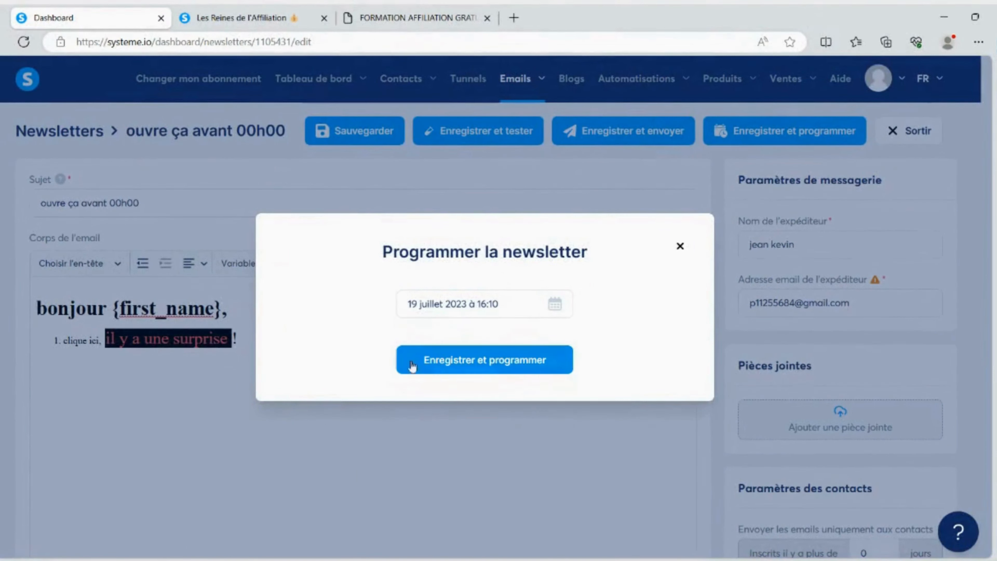
pyautogui.click(680, 246)
# View the email campaigns page and examine the email statistics for sends, opens, spam, bounces and individual emails
pyautogui.moveTo(519, 95)
pyautogui.click(524, 141)
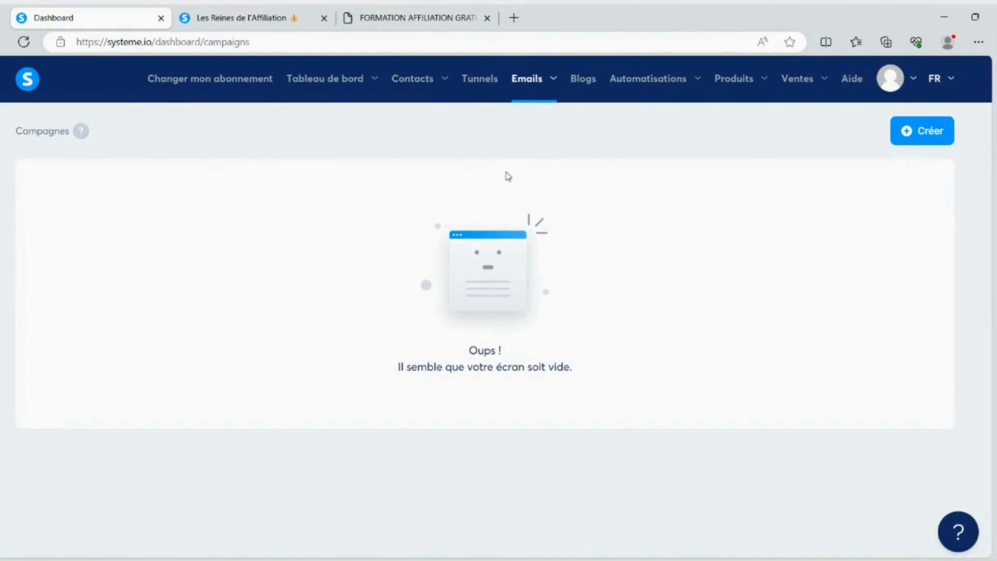
pyautogui.moveTo(540, 98)
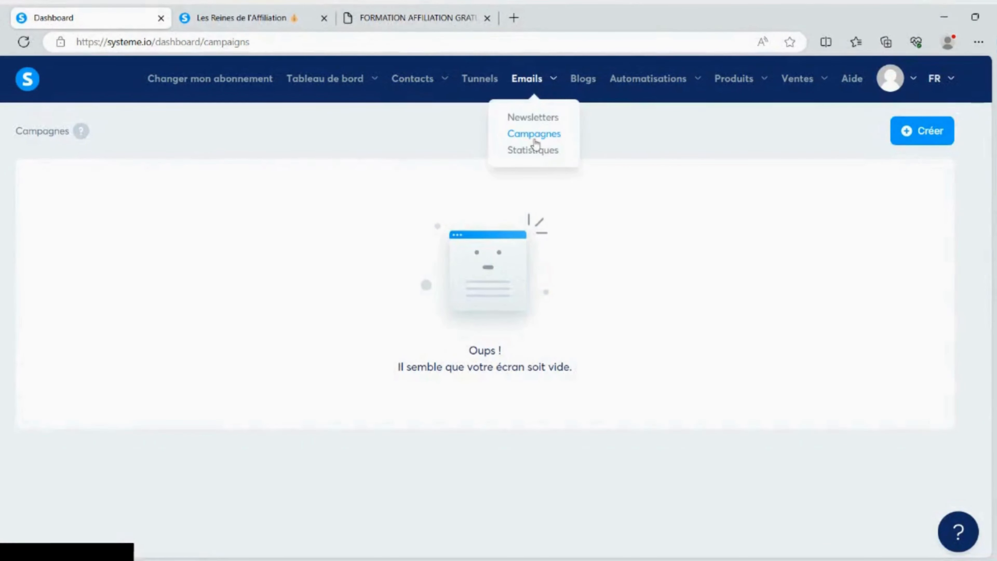
pyautogui.click(534, 148)
pyautogui.scroll(-2, 254, 186)
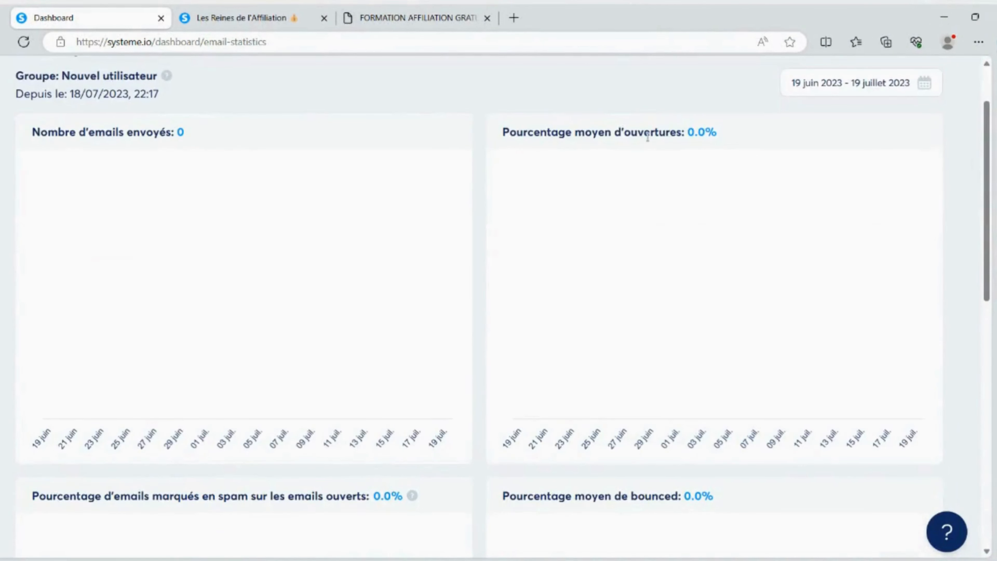
pyautogui.scroll(-10, 240, 249)
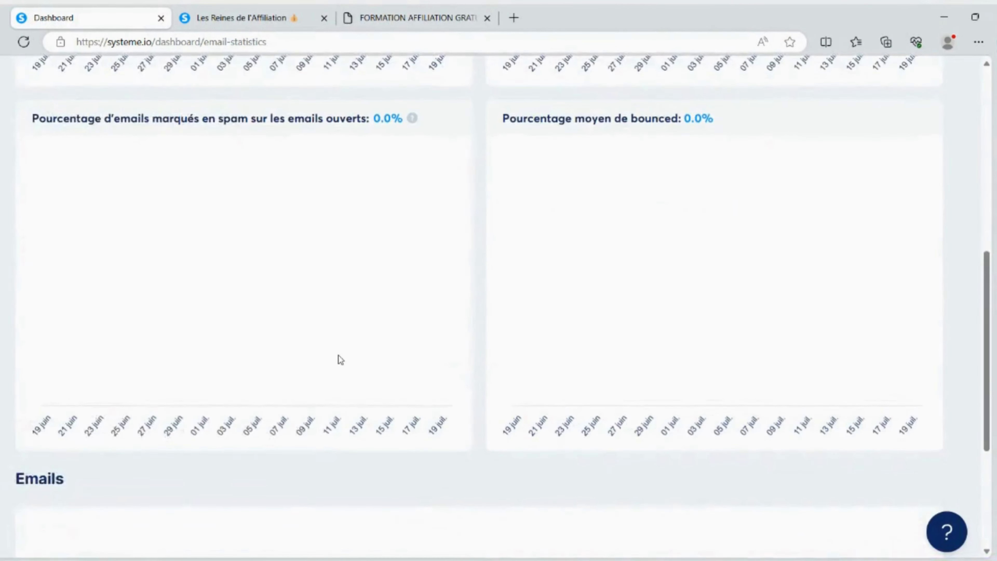
pyautogui.scroll(12, 338, 355)
pyautogui.scroll(-7, 262, 182)
pyautogui.scroll(-8, 345, 253)
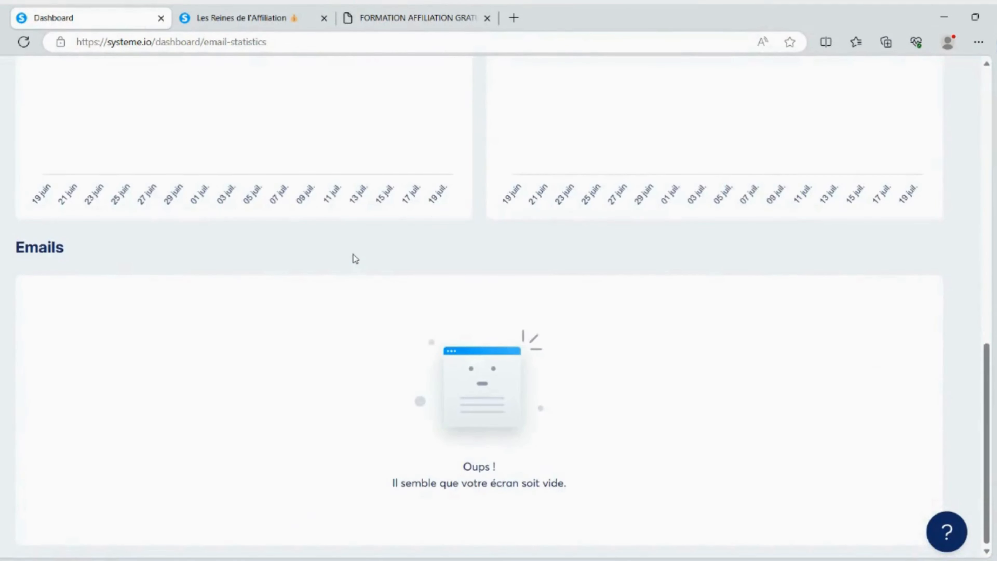
pyautogui.scroll(15, 353, 254)
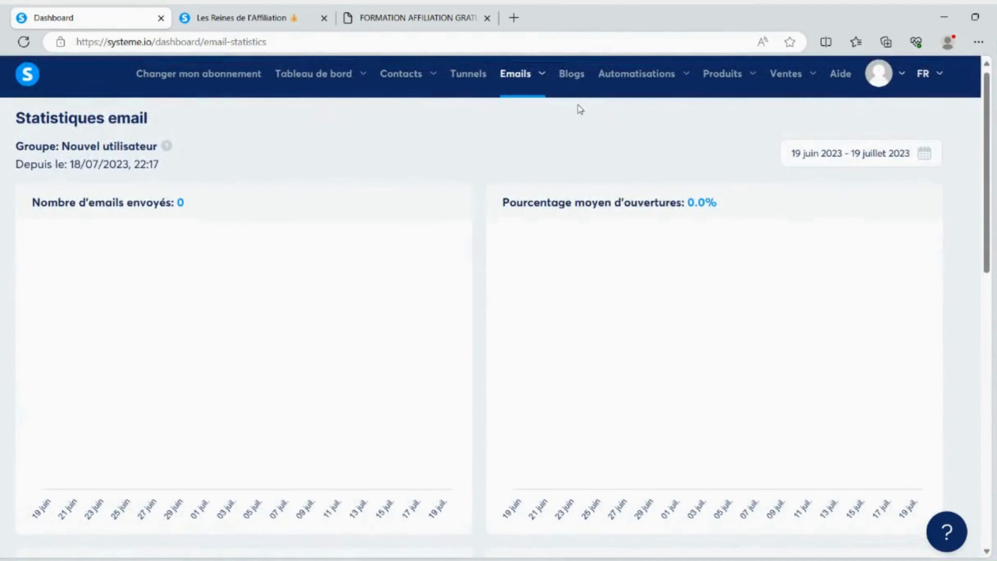
# Open the blogs page, look at the blog creation form and close it without creating a blog
pyautogui.click(571, 77)
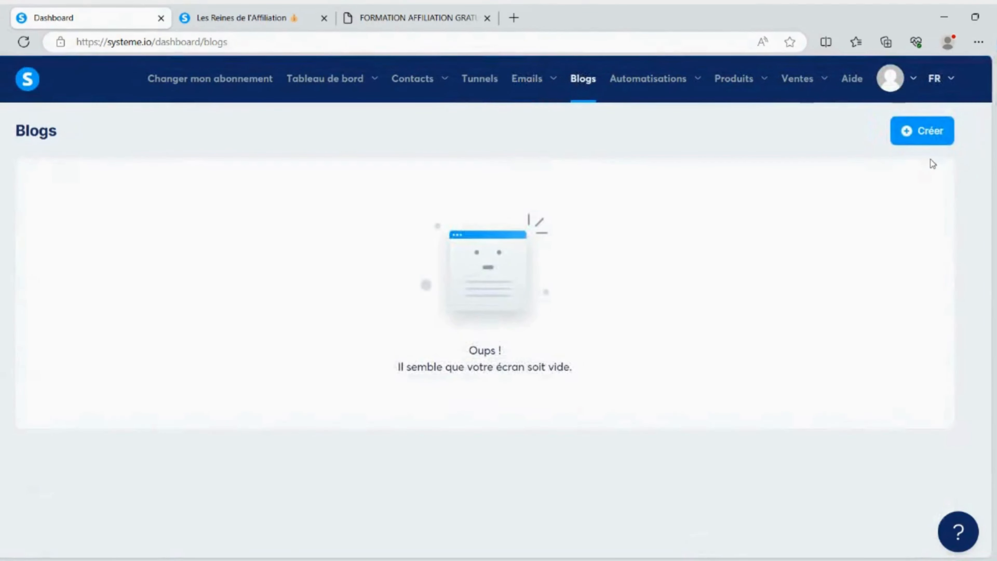
pyautogui.click(920, 135)
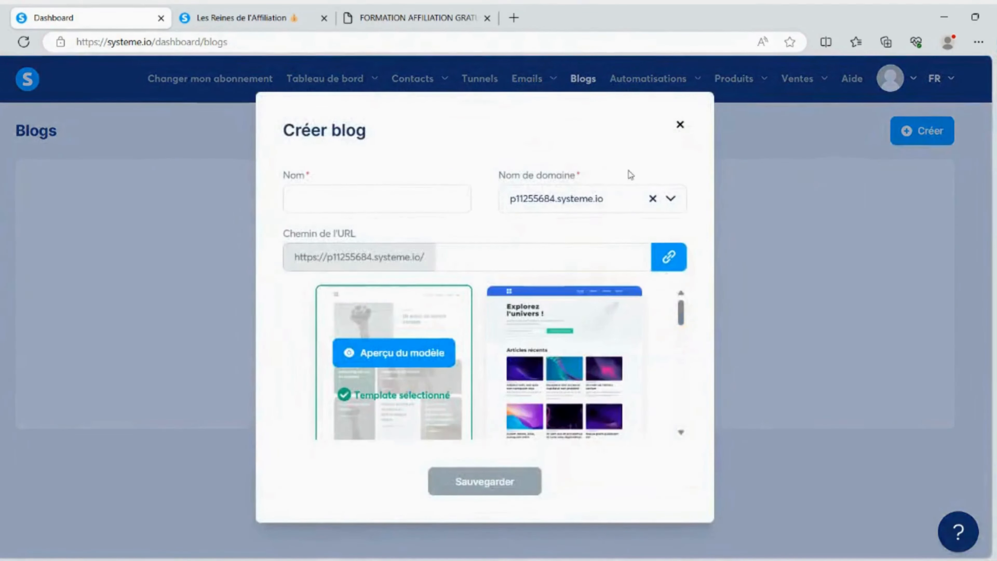
pyautogui.click(679, 125)
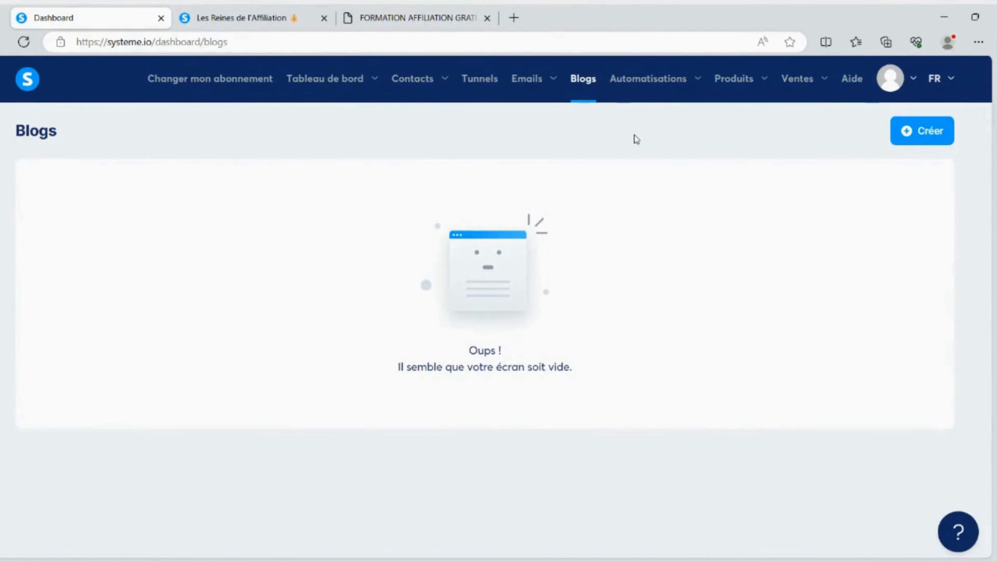
# Open the "Inscription sur la page (optin)" automation rule and examine its trigger's tunnel and tunnel step choices
pyautogui.moveTo(672, 90)
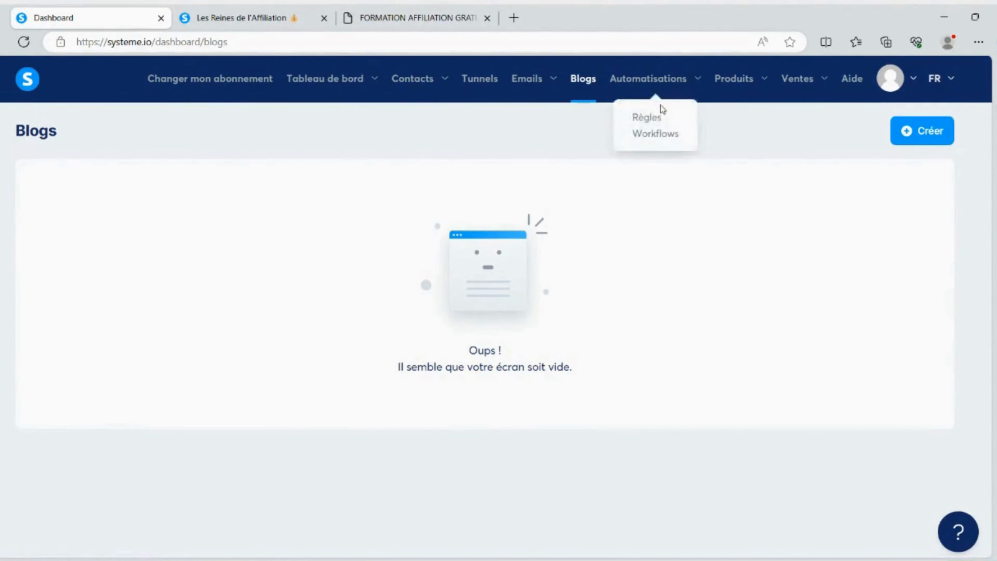
pyautogui.click(646, 117)
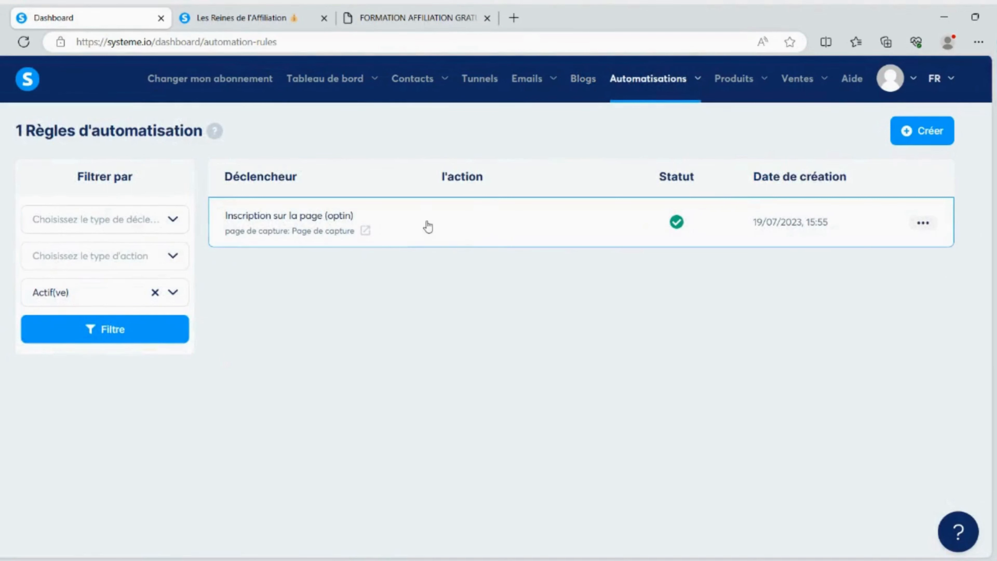
pyautogui.click(416, 218)
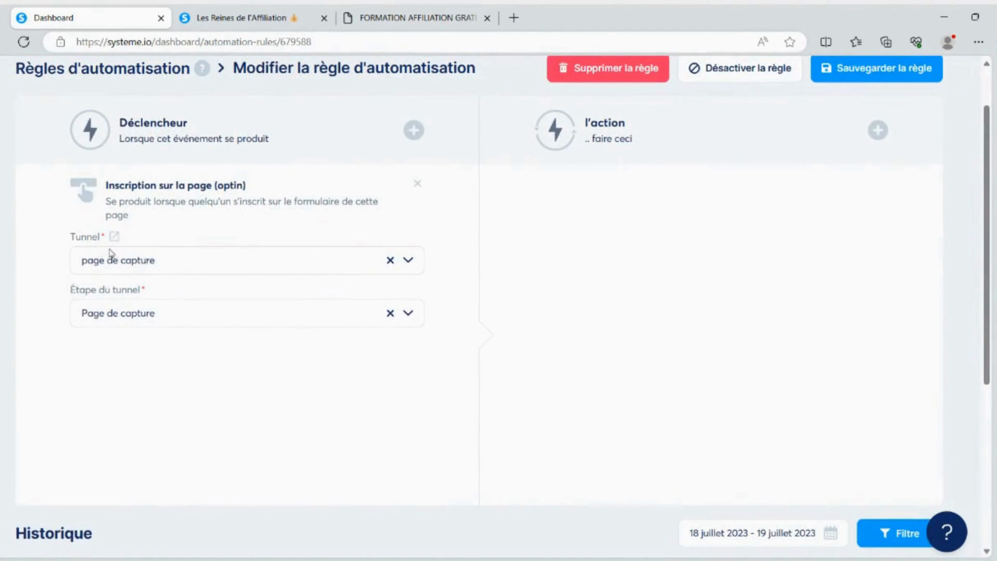
pyautogui.click(262, 262)
pyautogui.click(411, 261)
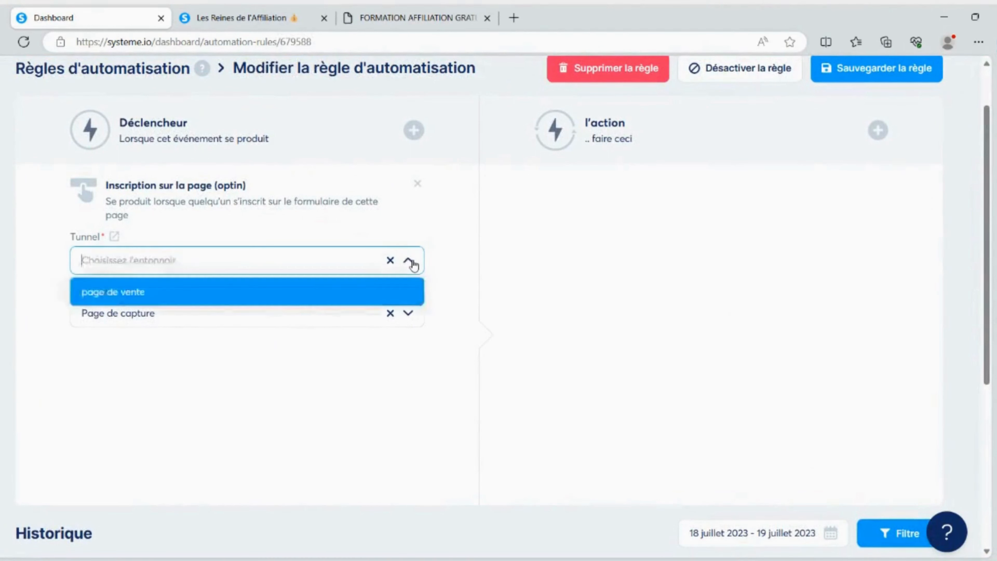
pyautogui.click(409, 311)
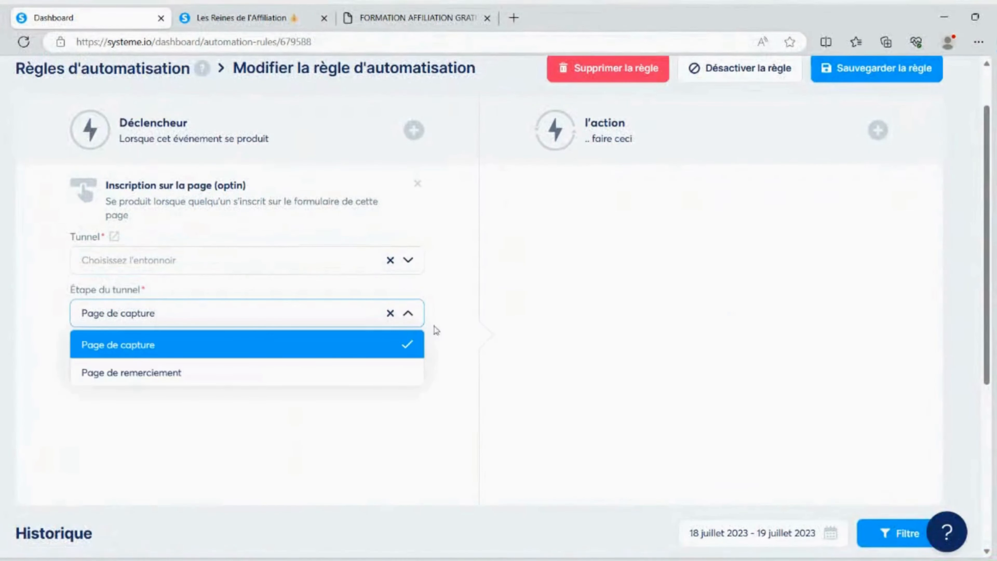
pyautogui.click(632, 305)
pyautogui.scroll(2, 638, 301)
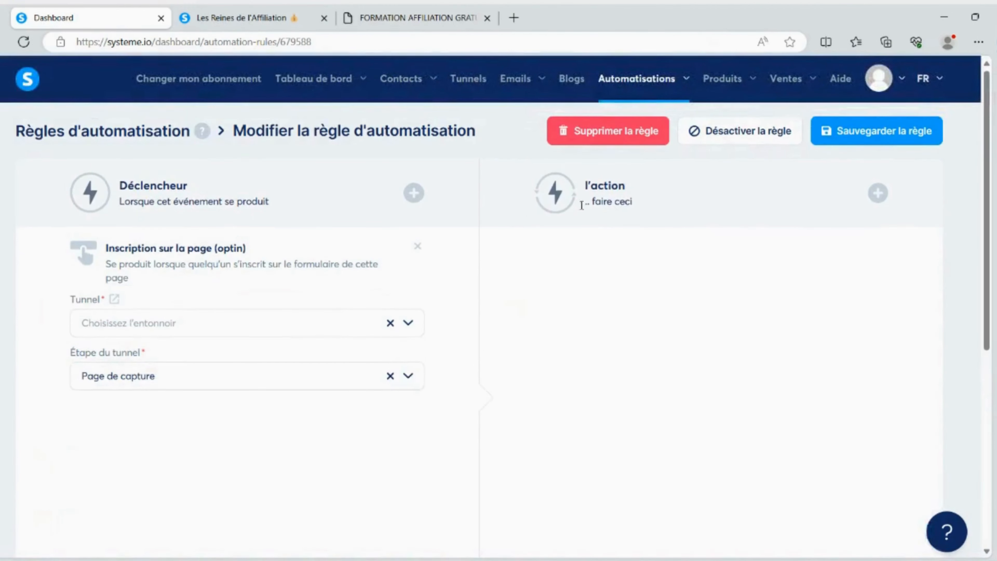
# Review the actions that can be added to the automation rule, and close the list without adding one
pyautogui.click(877, 192)
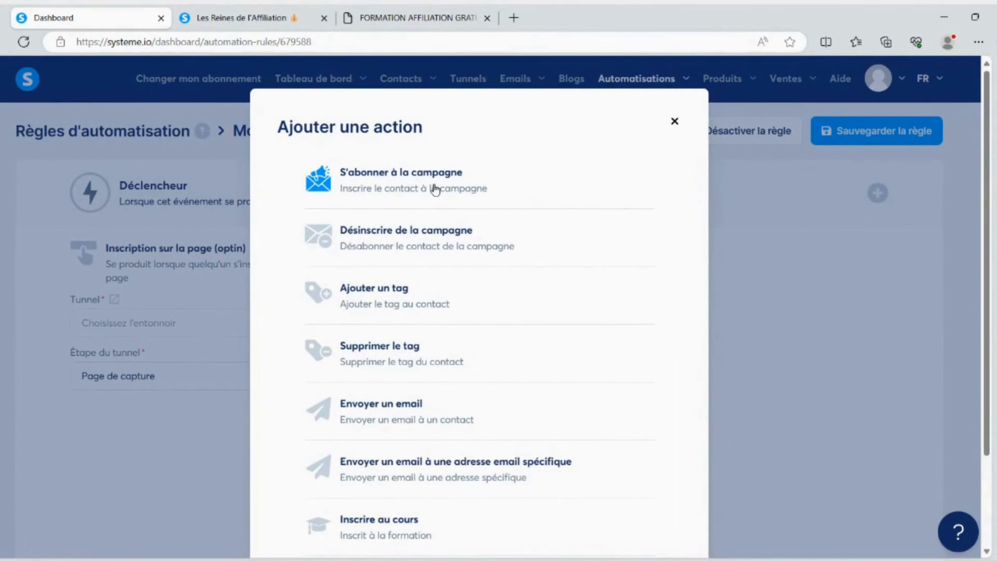
pyautogui.scroll(-2, 349, 196)
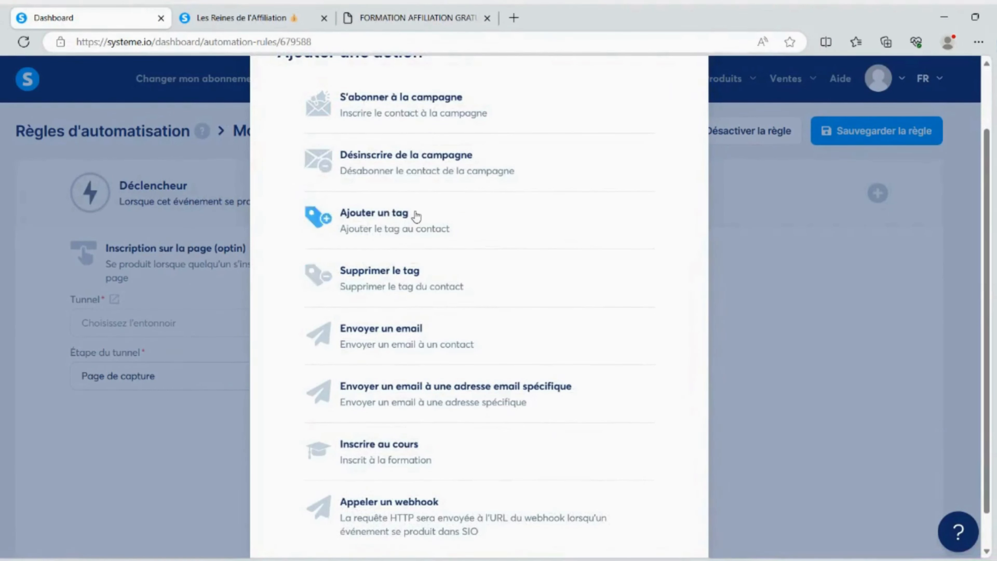
pyautogui.scroll(-1, 375, 259)
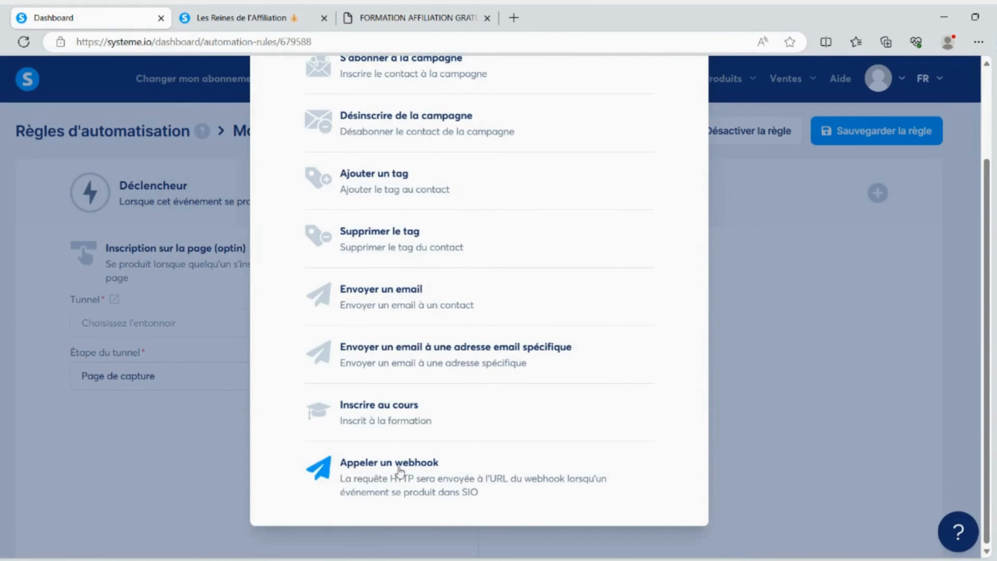
pyautogui.scroll(3, 538, 345)
pyautogui.click(673, 126)
# Open the workflows page, look at the workflow creation form and close it without creating a workflow
pyautogui.moveTo(644, 83)
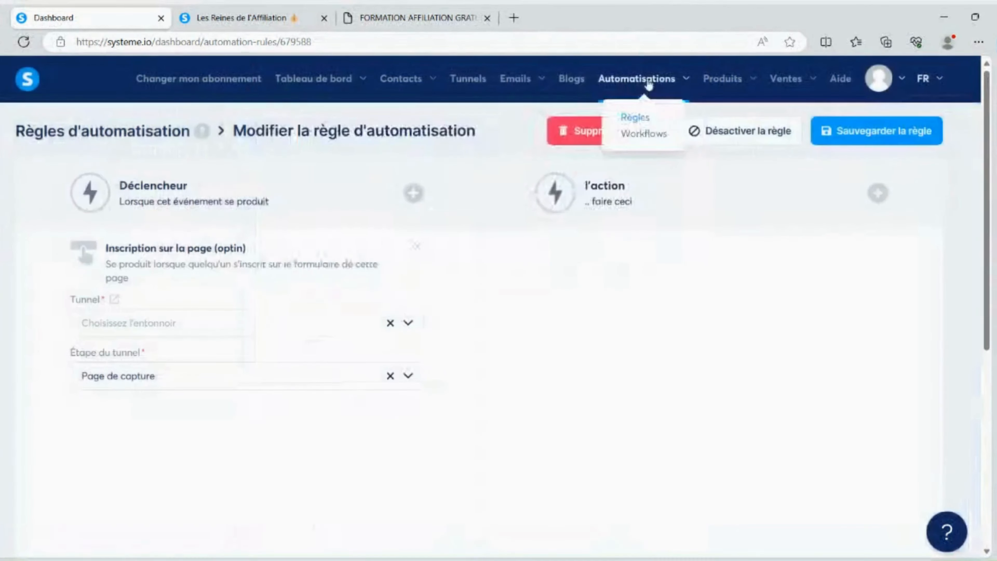
pyautogui.click(642, 133)
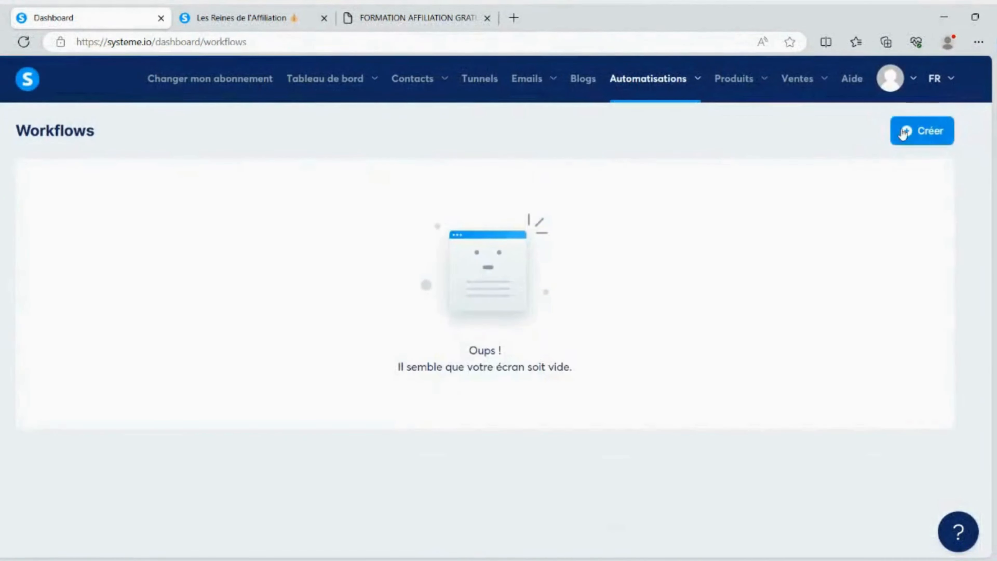
pyautogui.click(920, 131)
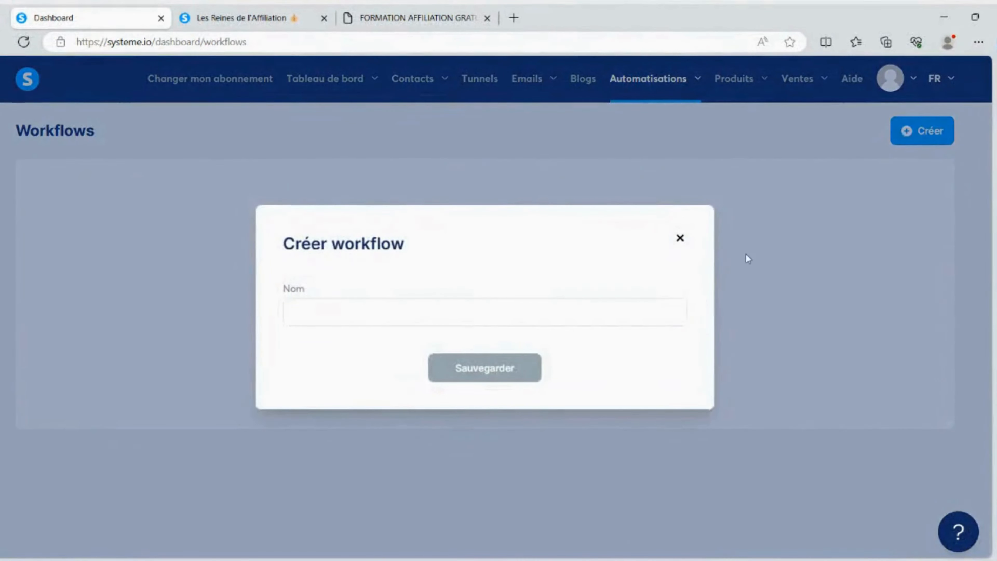
pyautogui.click(680, 238)
# View the physical products page and the orders page
pyautogui.moveTo(746, 91)
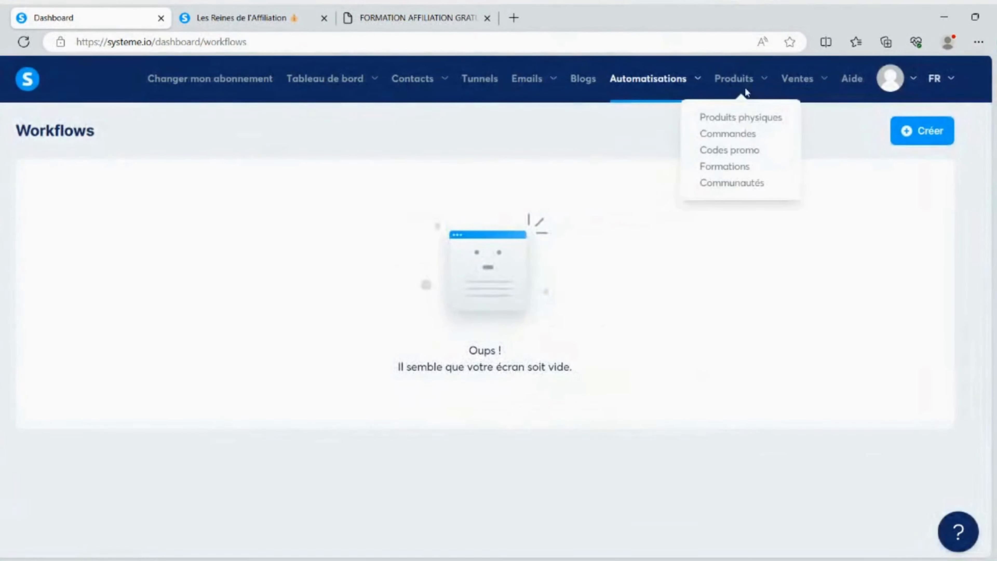
pyautogui.click(747, 122)
pyautogui.moveTo(743, 112)
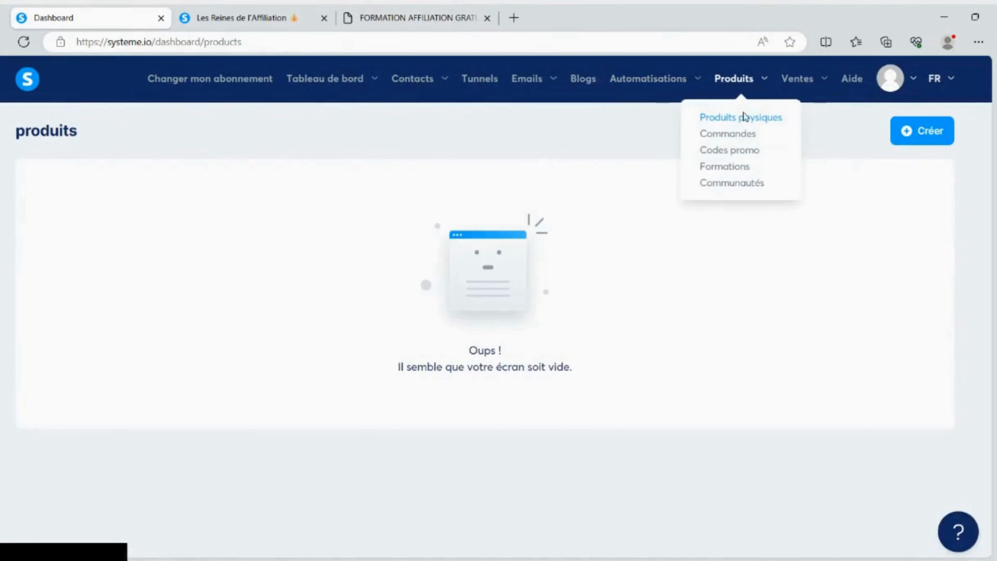
pyautogui.click(724, 138)
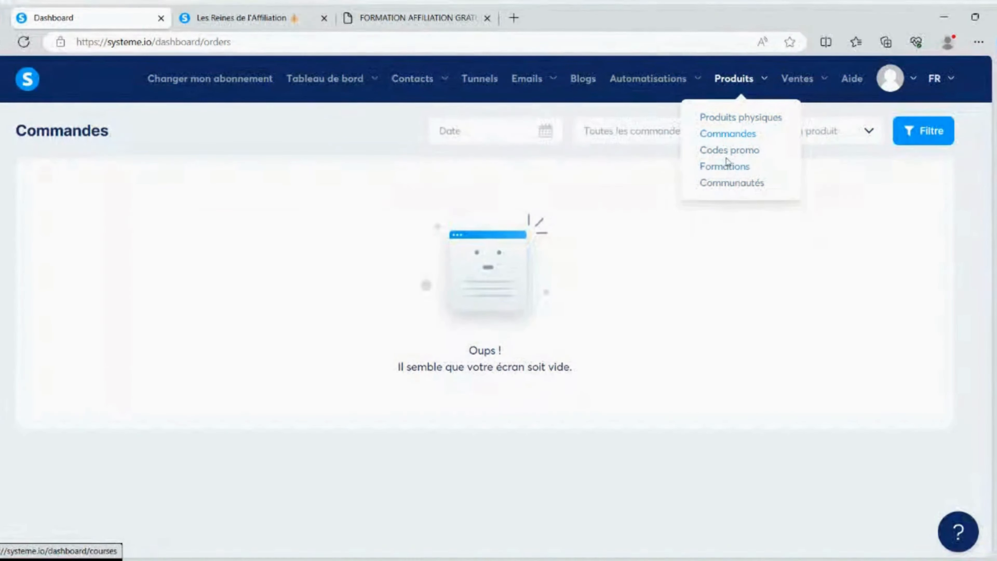
# View the communities page and open the systeme.io help page
pyautogui.click(733, 182)
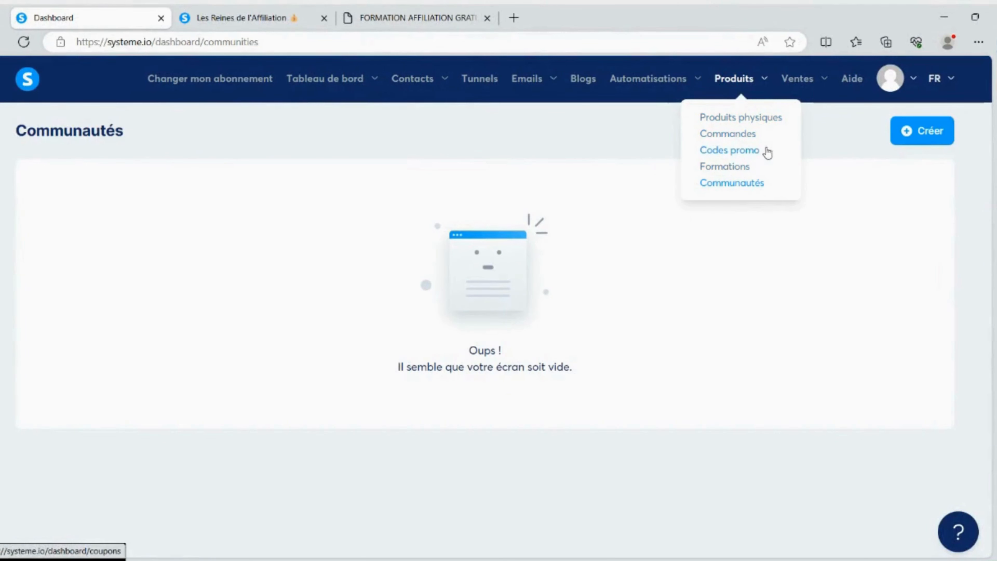
pyautogui.moveTo(812, 79)
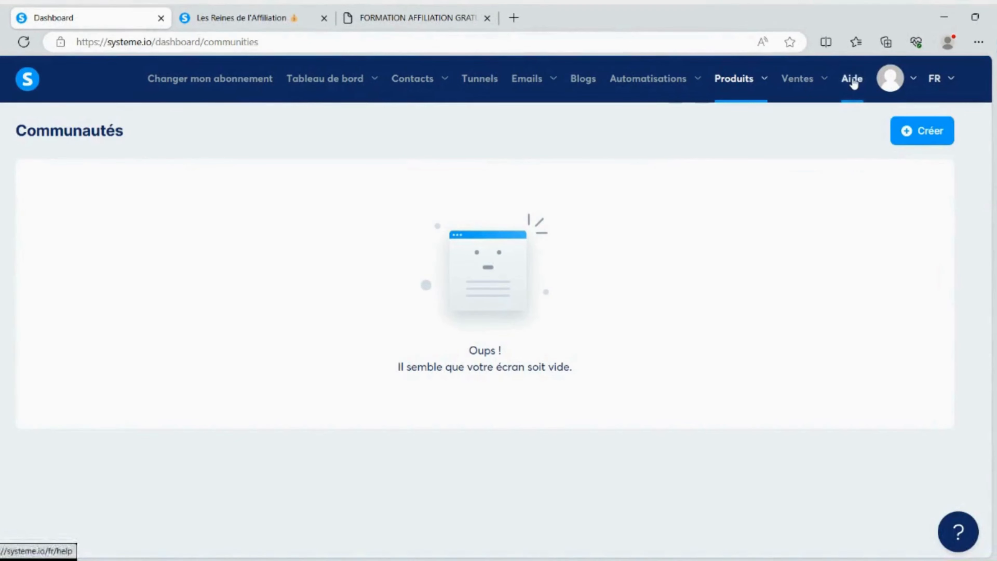
pyautogui.click(853, 81)
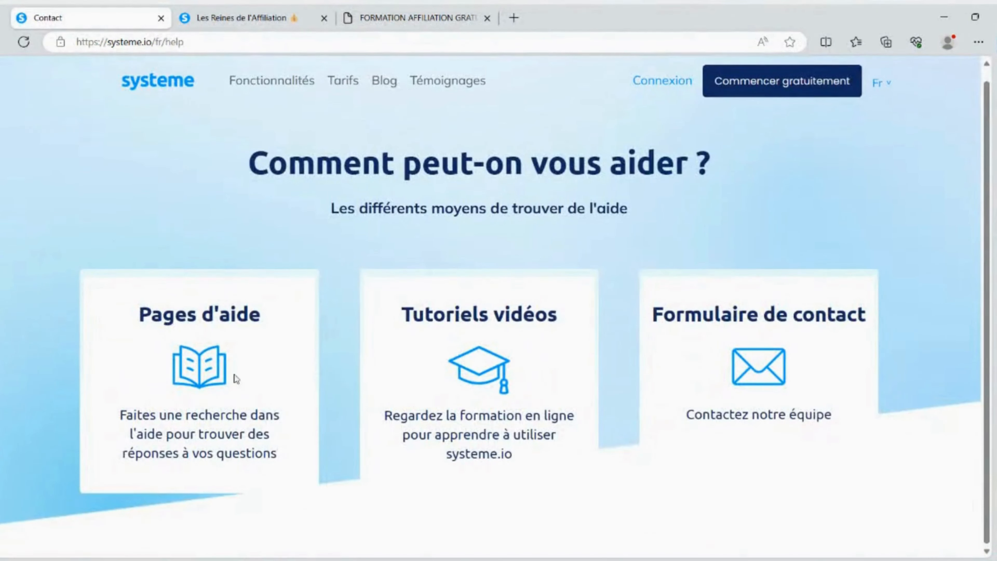
# Open the "Pages d'aide" site in a new browser tab and place it beside the help page's tab
pyautogui.rightClick(205, 375)
pyautogui.click(248, 161)
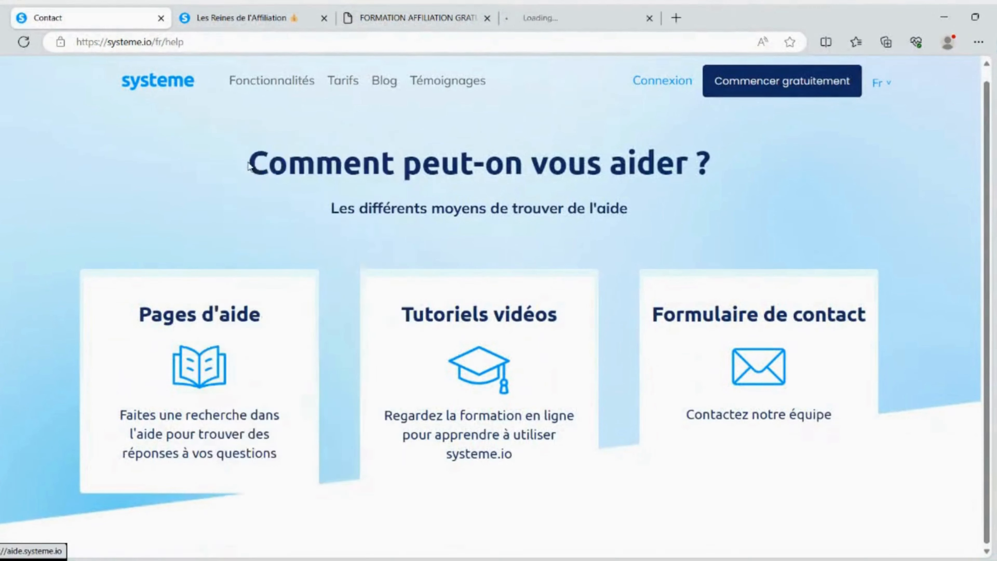
pyautogui.moveTo(542, 18); pyautogui.dragTo(283, 23)
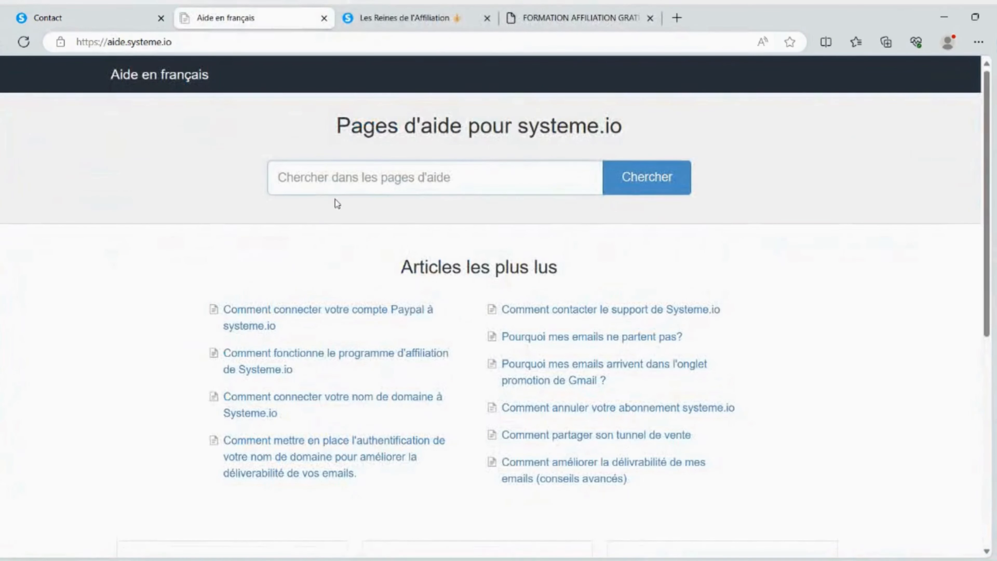
# Search the help pages for "paypal" and look through the article "Pourquoi mes paiements Paypal n'apparaissent pas"
pyautogui.write('pay')
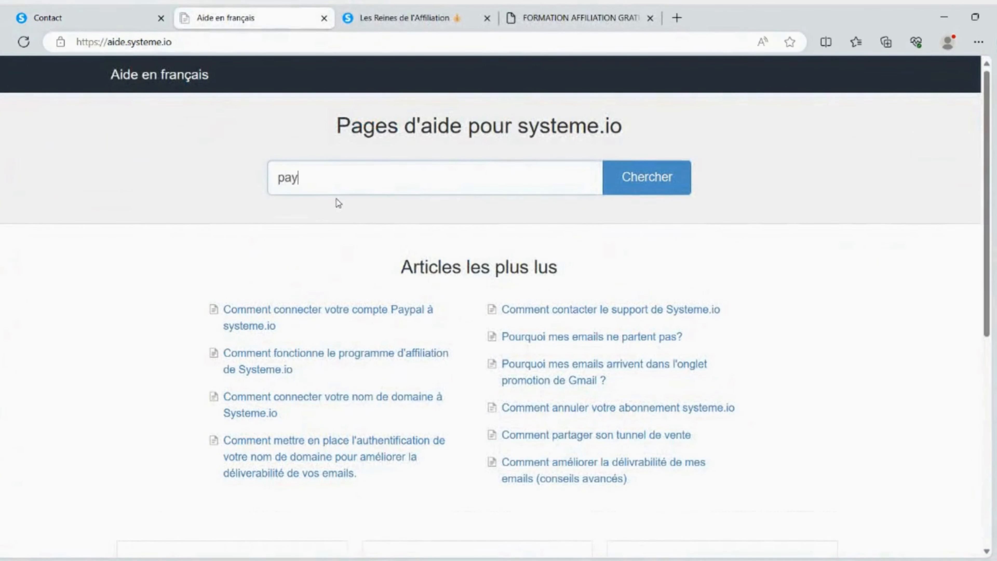
pyautogui.write('pal')
pyautogui.click(336, 203)
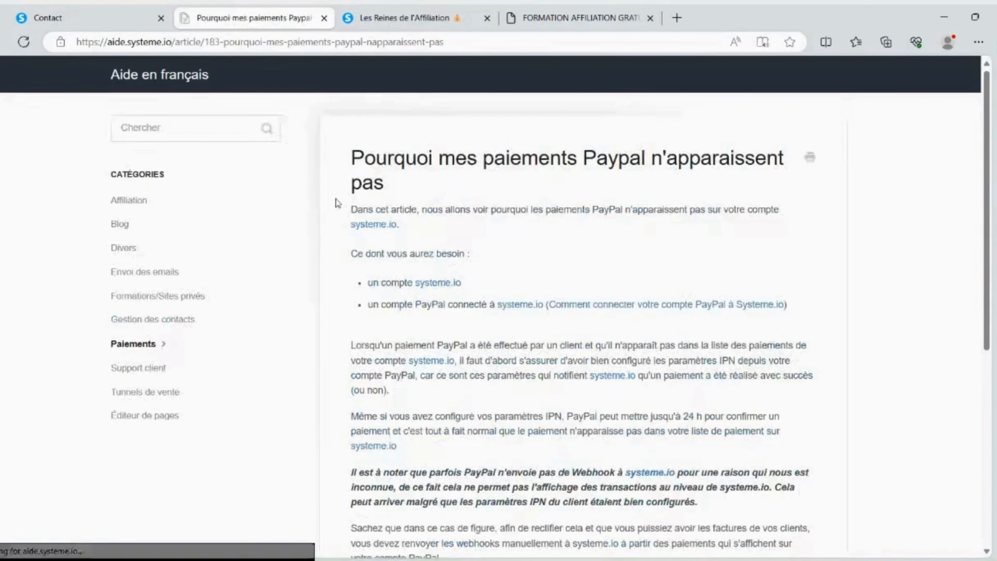
pyautogui.scroll(-8, 369, 210)
pyautogui.scroll(8, 404, 219)
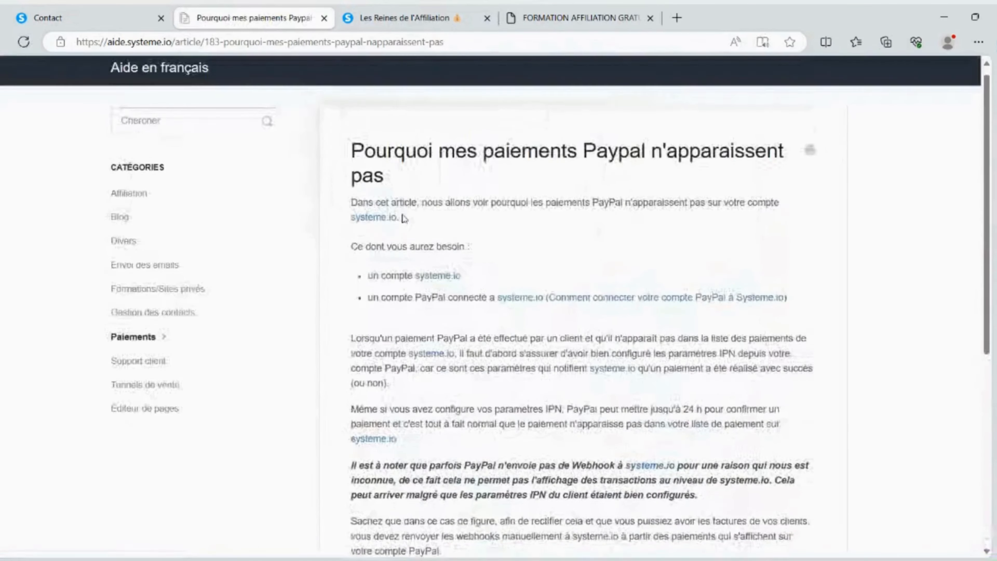
# Open the support contact page and review its contact form and the information to include in a request
pyautogui.click(129, 8)
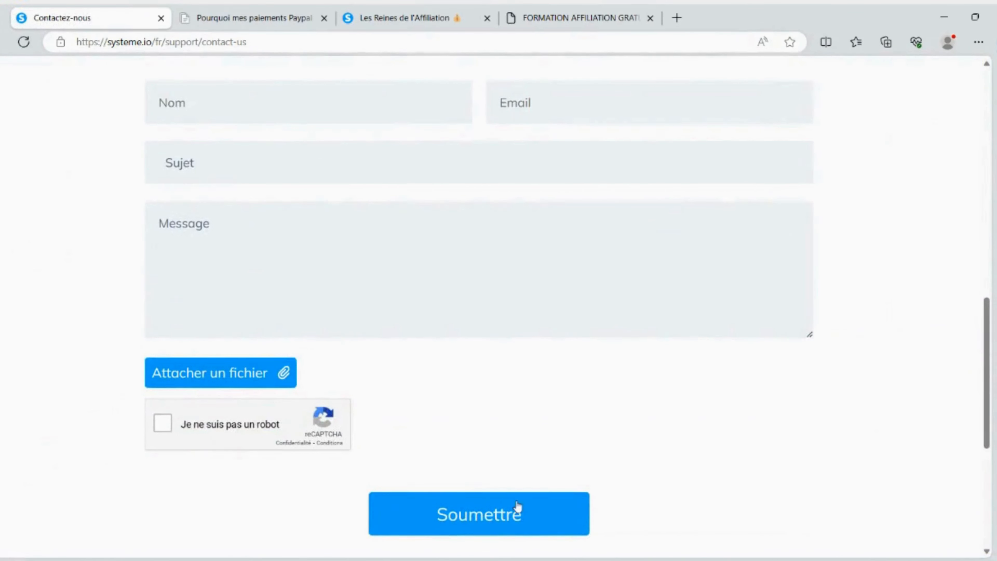
pyautogui.scroll(5, 25, 305)
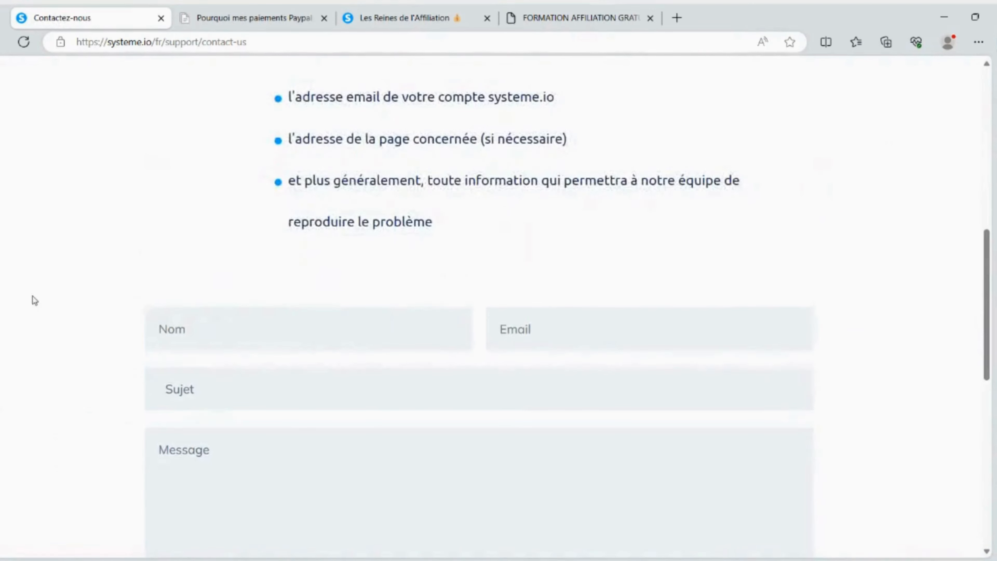
pyautogui.scroll(3, 32, 296)
pyautogui.scroll(5, 42, 299)
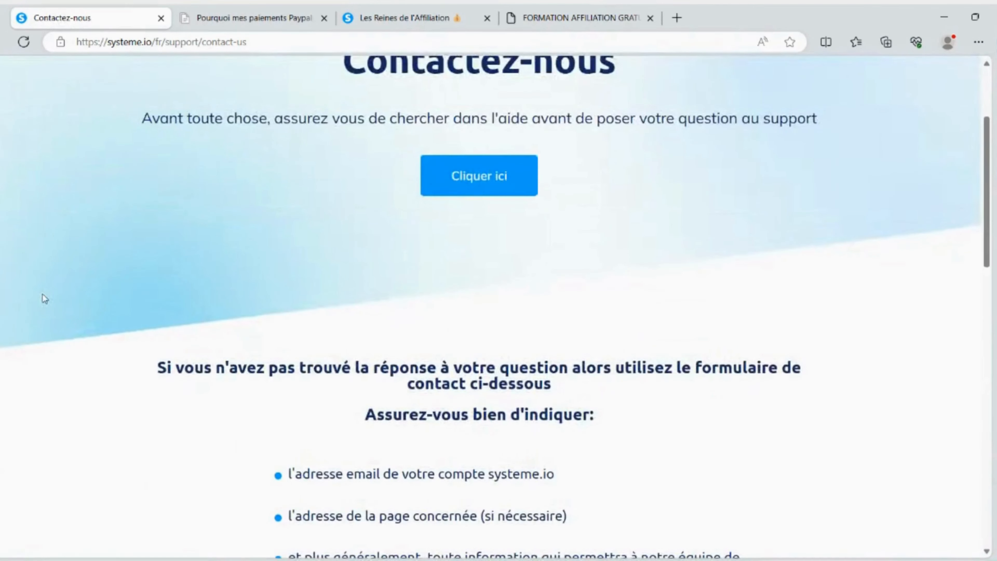
pyautogui.scroll(2, 55, 290)
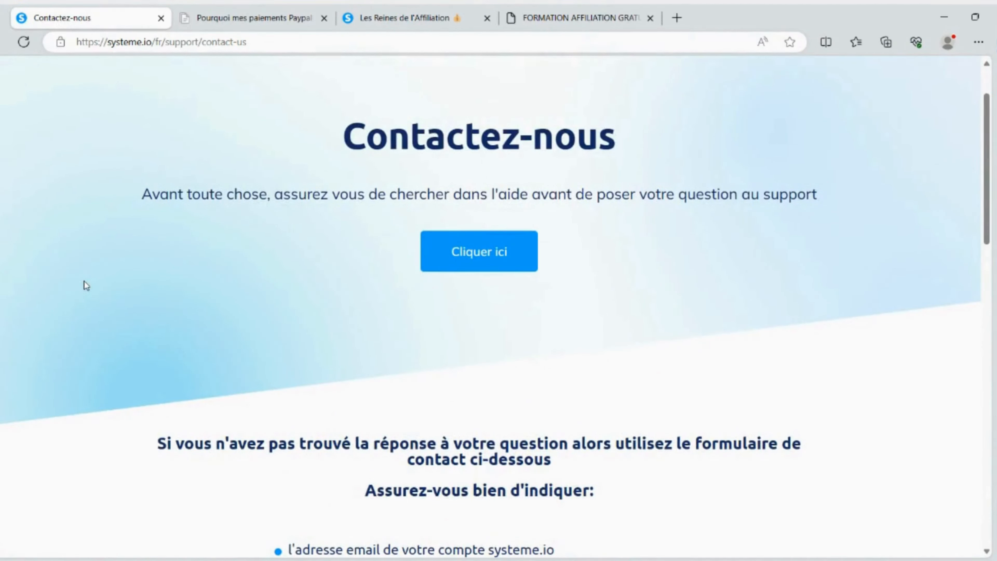
# Revisit the PayPal help article and the contact page, and open the systeme.io home page
pyautogui.click(203, 11)
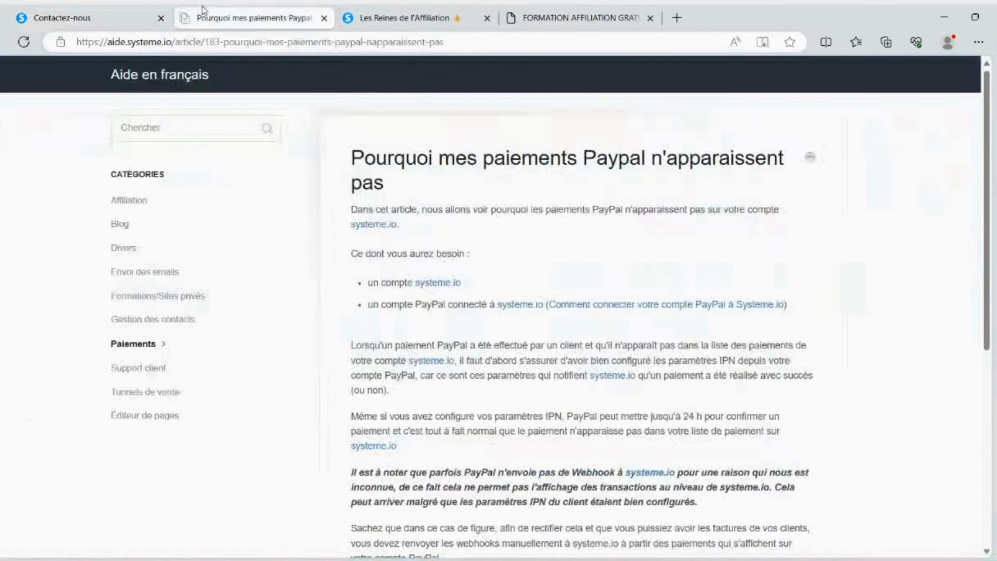
pyautogui.click(90, 17)
pyautogui.scroll(2, 661, 240)
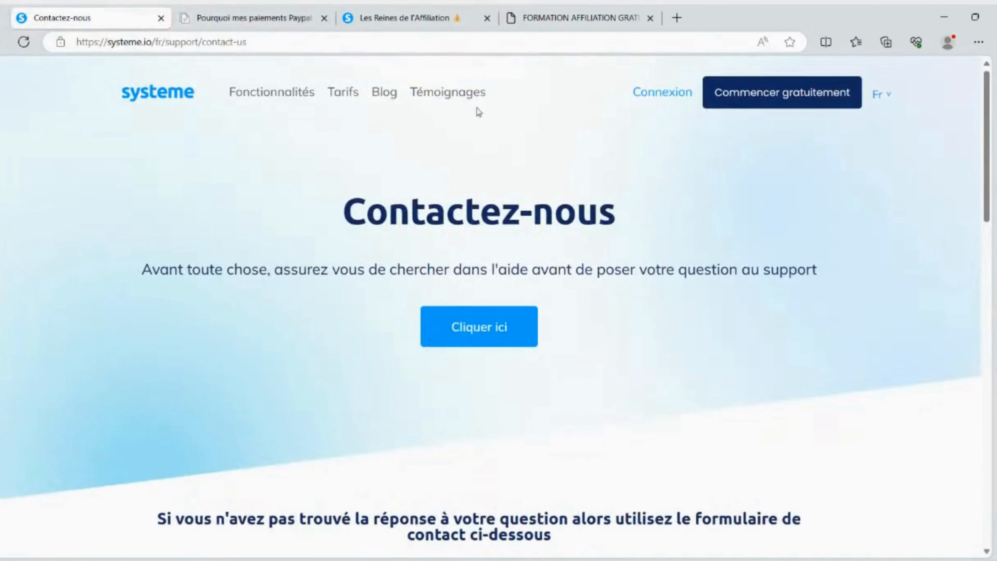
pyautogui.click(404, 18)
pyautogui.click(147, 8)
pyautogui.click(169, 97)
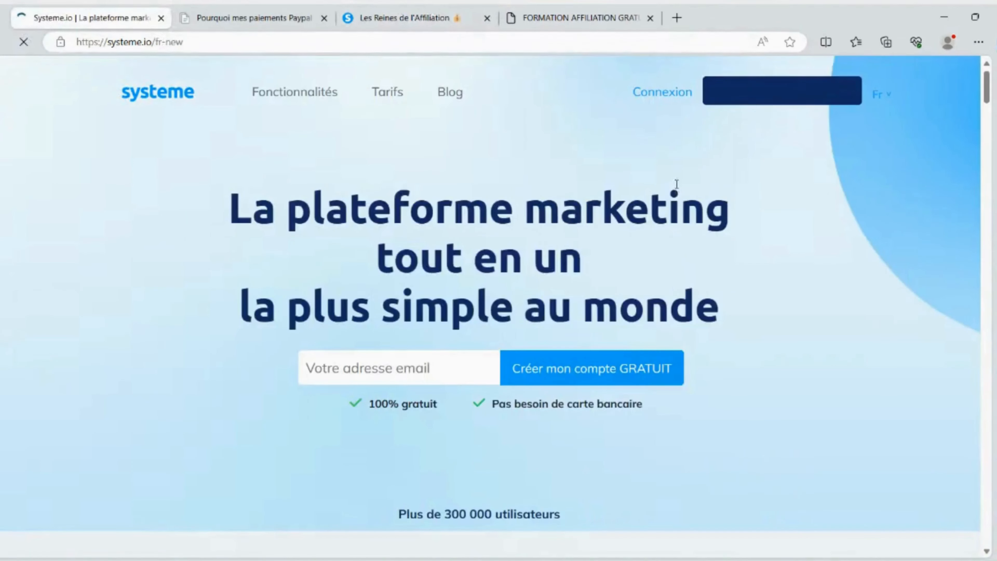
# Go to the Les Reines de l'Affiliation marketplace page and open the account's profile settings from there
pyautogui.click(248, 9)
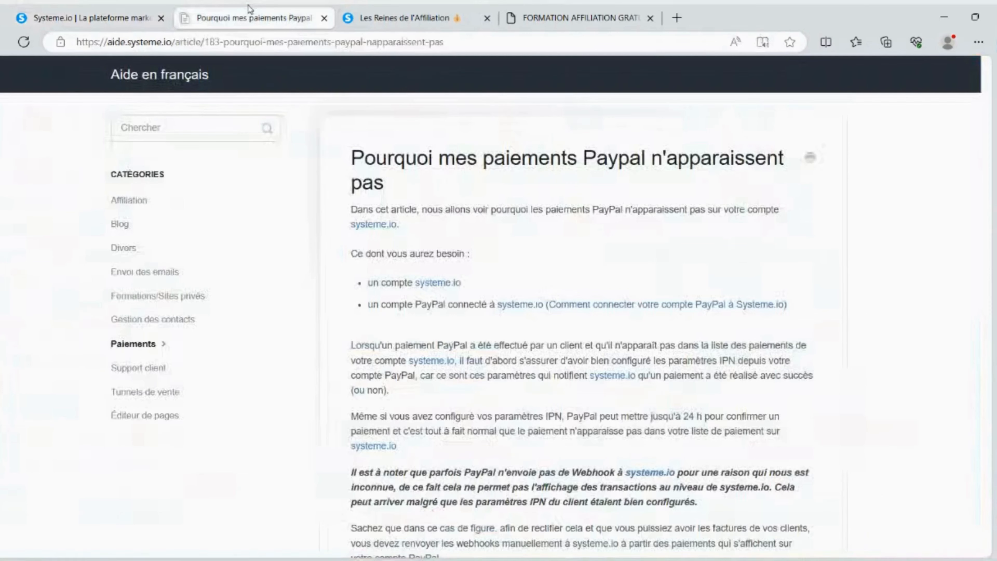
pyautogui.click(404, 17)
pyautogui.moveTo(899, 90)
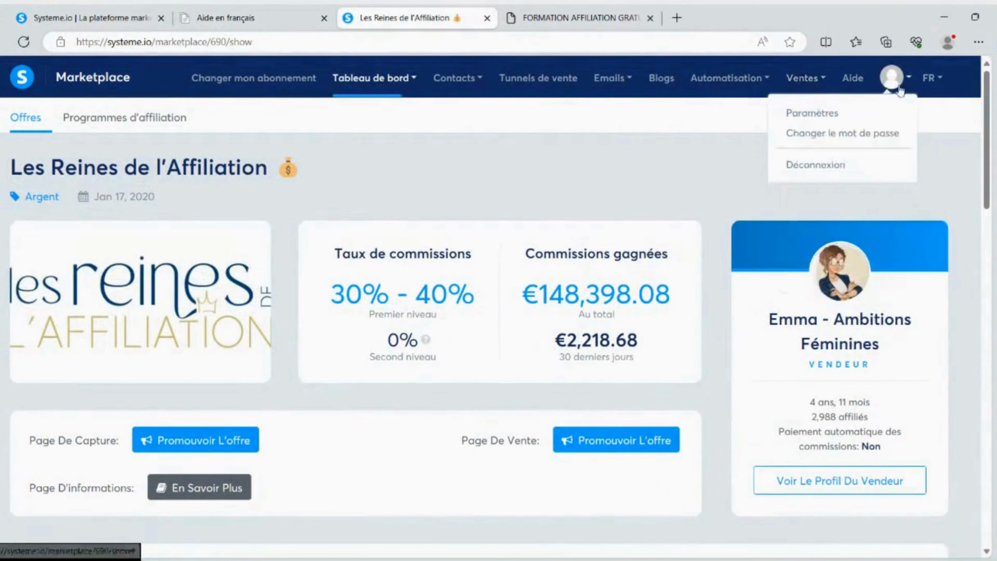
pyautogui.click(826, 111)
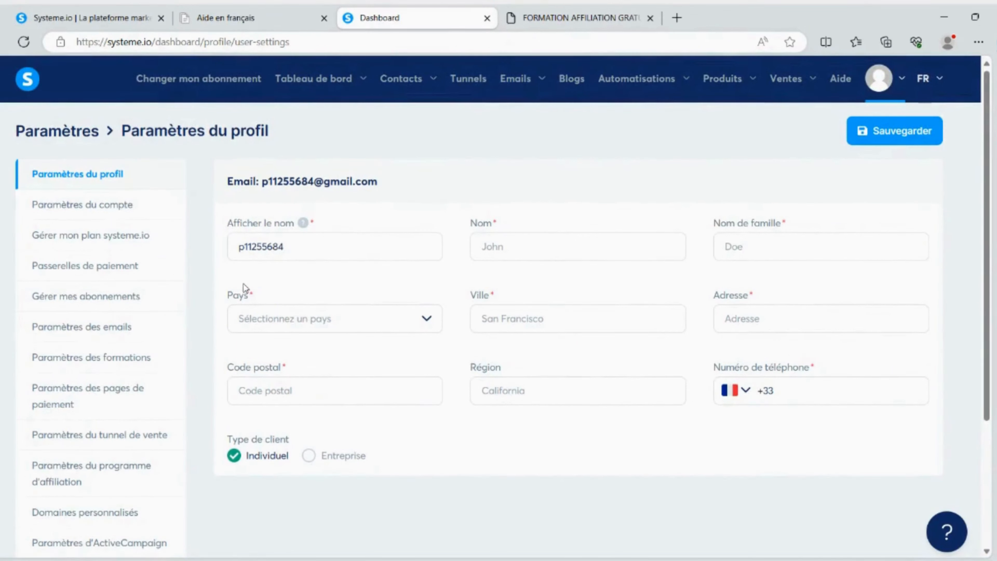
# View the account settings and the systeme.io plan comparison, and show the plans' annual prices
pyautogui.click(114, 210)
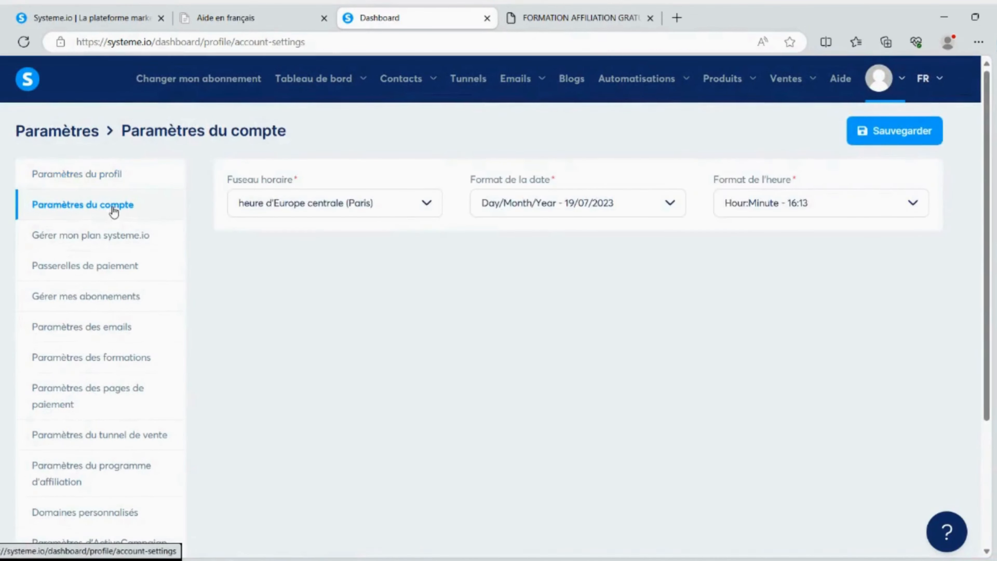
pyautogui.click(63, 236)
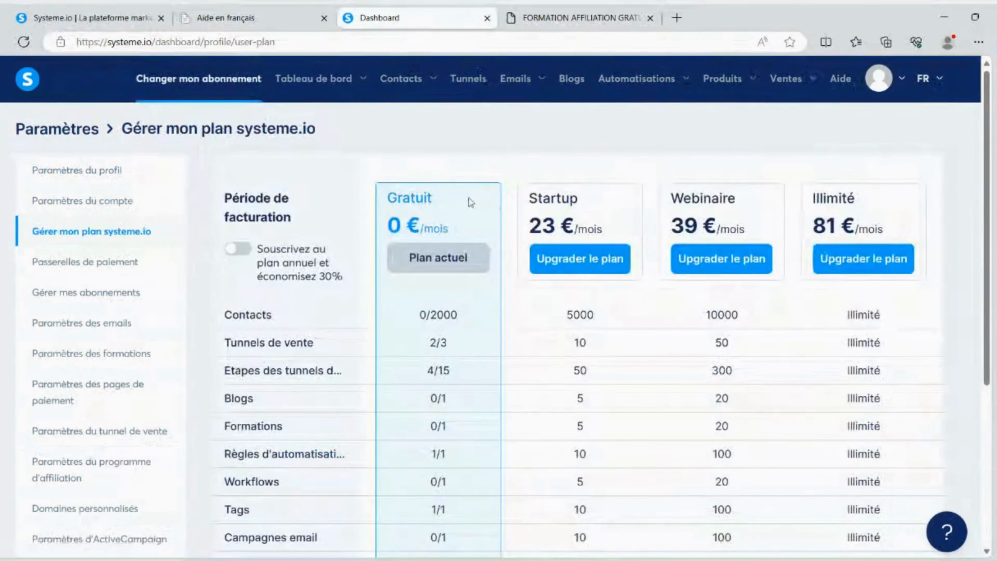
pyautogui.scroll(-2, 447, 204)
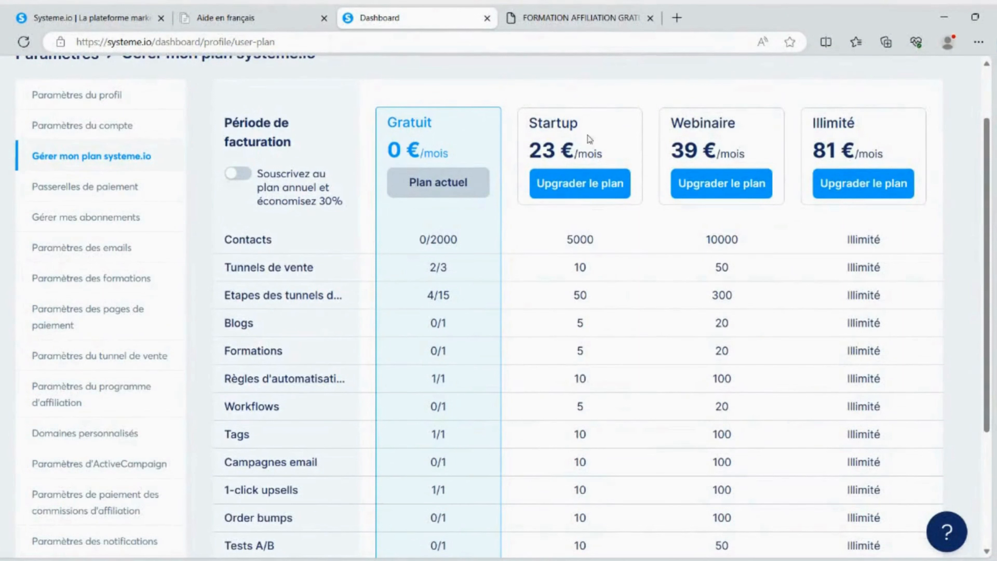
pyautogui.click(240, 174)
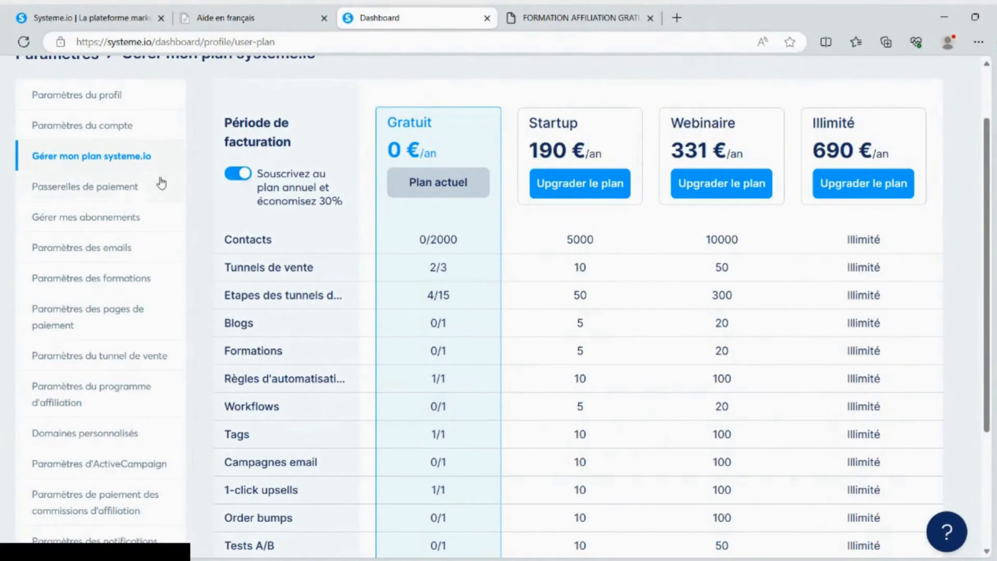
# Open the payment gateways settings and look through the available payment providers
pyautogui.click(124, 188)
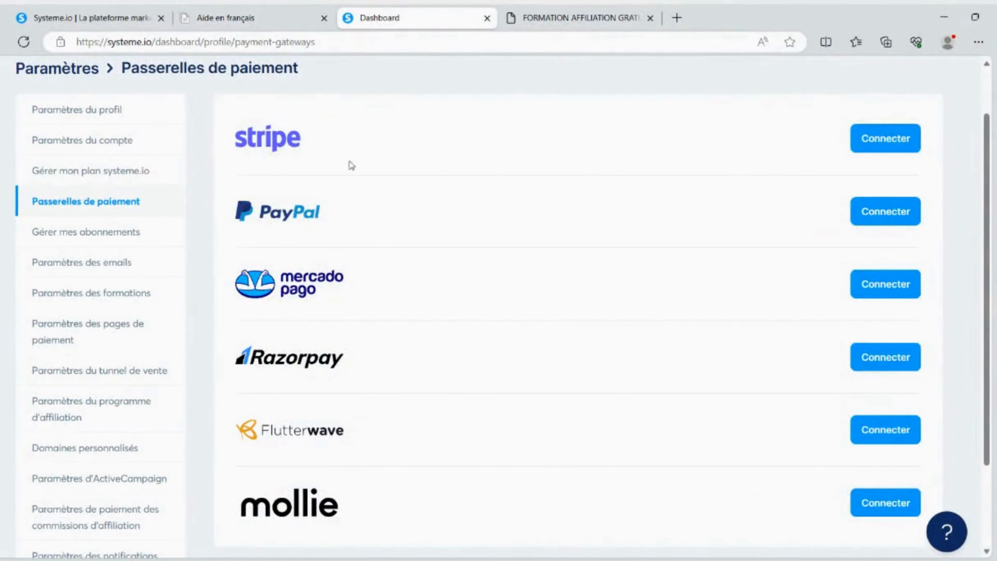
pyautogui.scroll(-3, 257, 192)
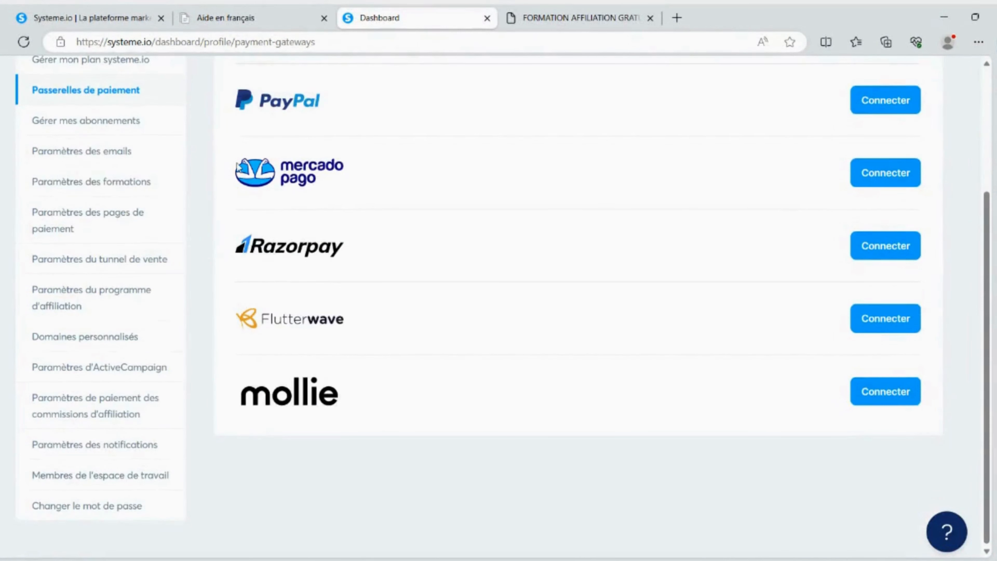
pyautogui.scroll(2, 100, 292)
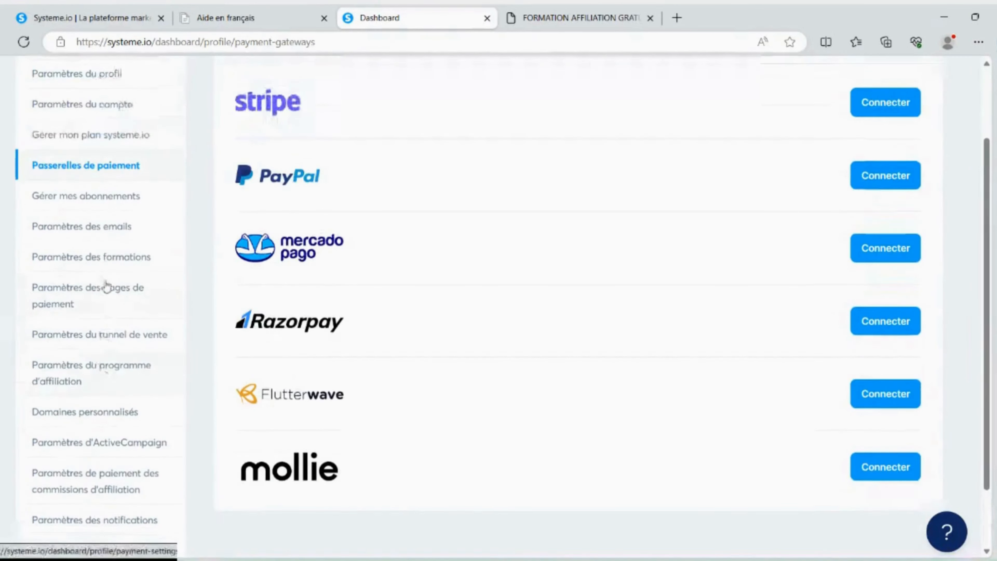
# Open the subscription management and email settings pages, and look through the sender address and domain sections
pyautogui.click(91, 203)
pyautogui.click(96, 261)
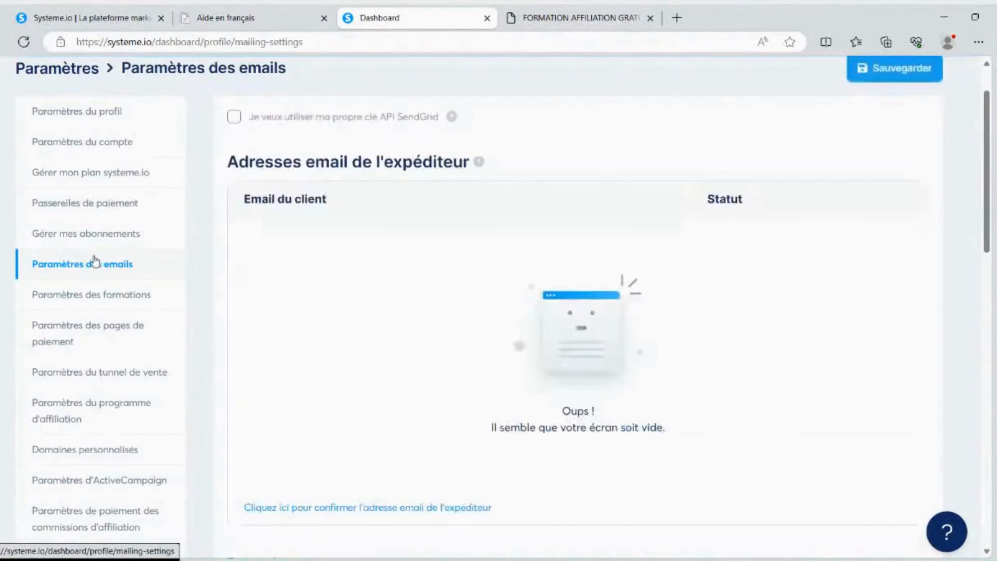
pyautogui.scroll(-4, 84, 240)
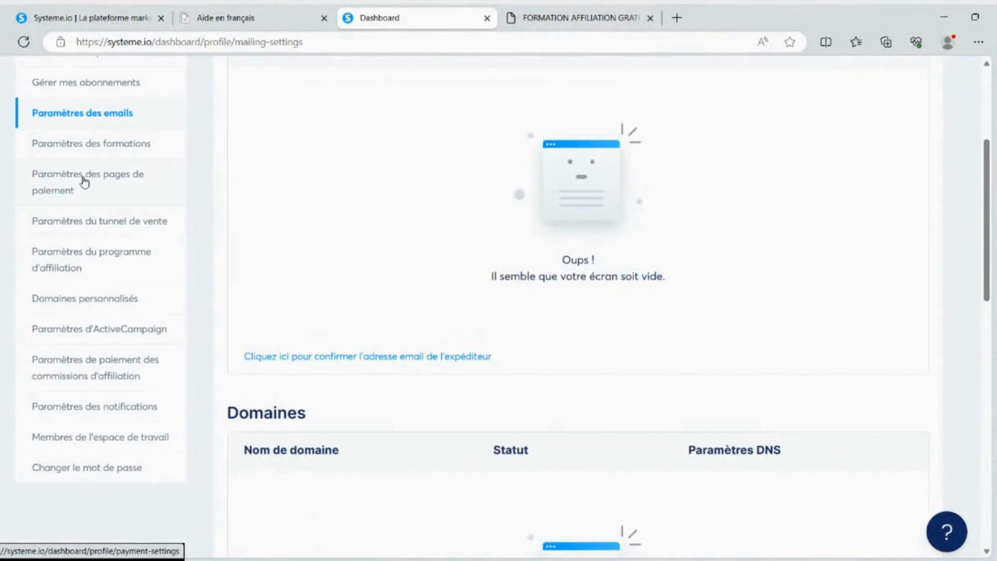
# Open the affiliate program settings and set the default commission to 19 %
pyautogui.click(75, 261)
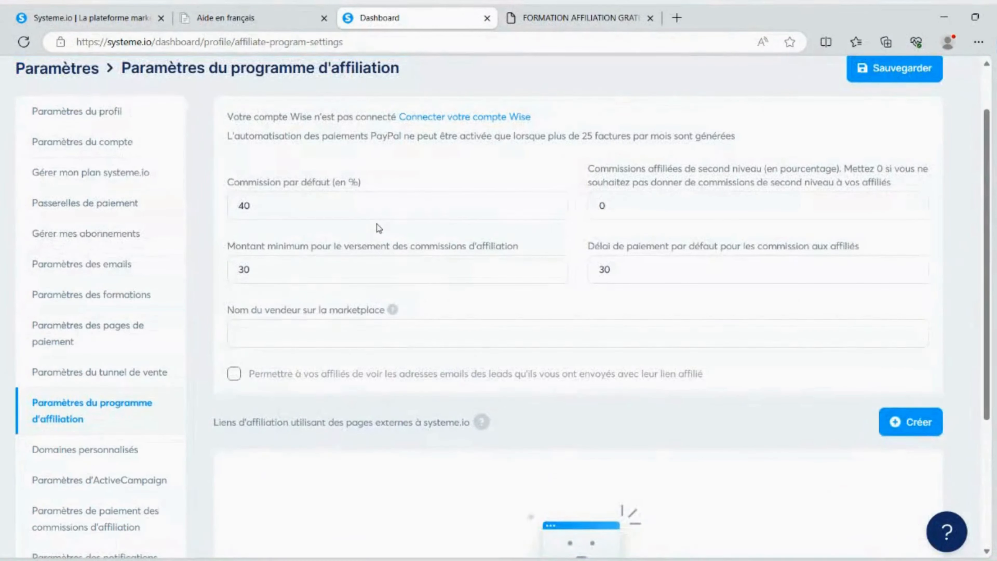
pyautogui.scroll(2, 375, 221)
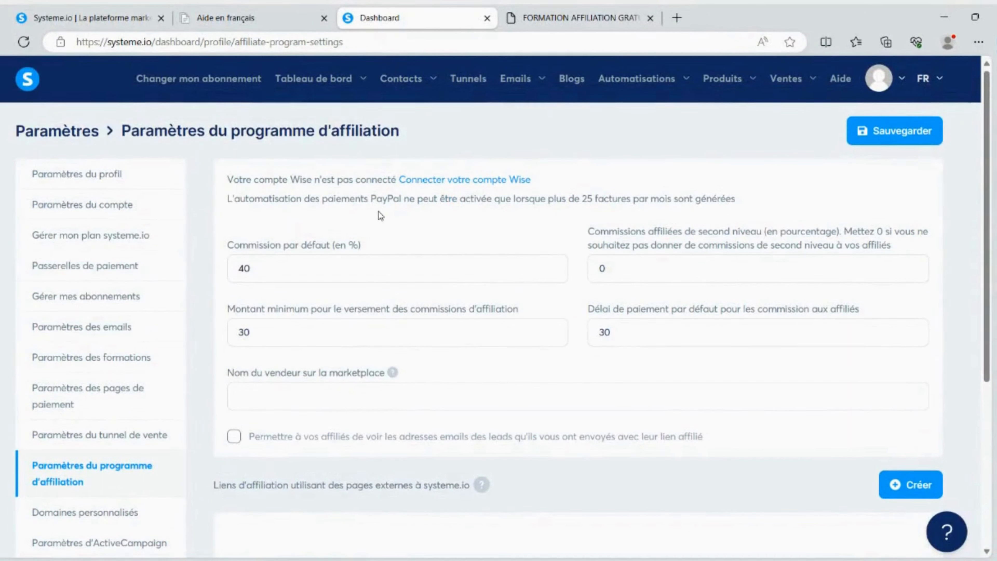
pyautogui.doubleClick(232, 266)
pyautogui.write('8')
pyautogui.moveTo(253, 263); pyautogui.dragTo(245, 267)
pyautogui.press('BackSpace')
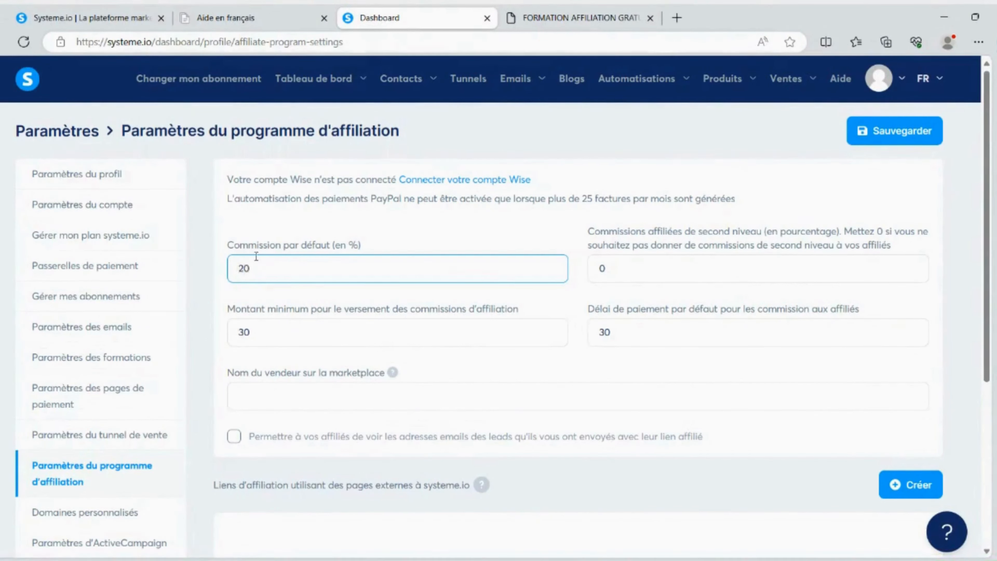
pyautogui.scroll(-2, 275, 269)
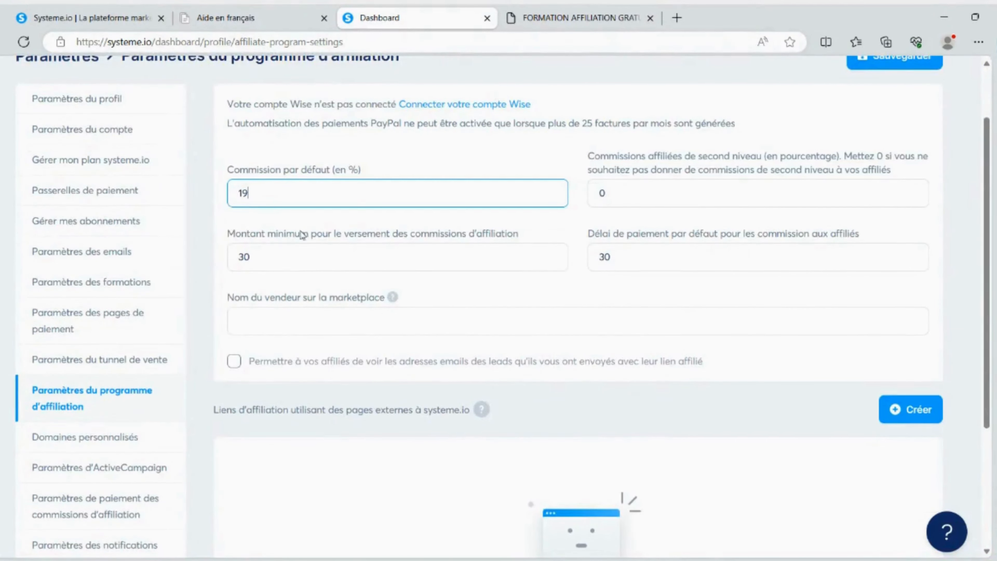
# Set the minimum amount for affiliate commission payouts to 10 and look over the other affiliate program settings
pyautogui.doubleClick(260, 254)
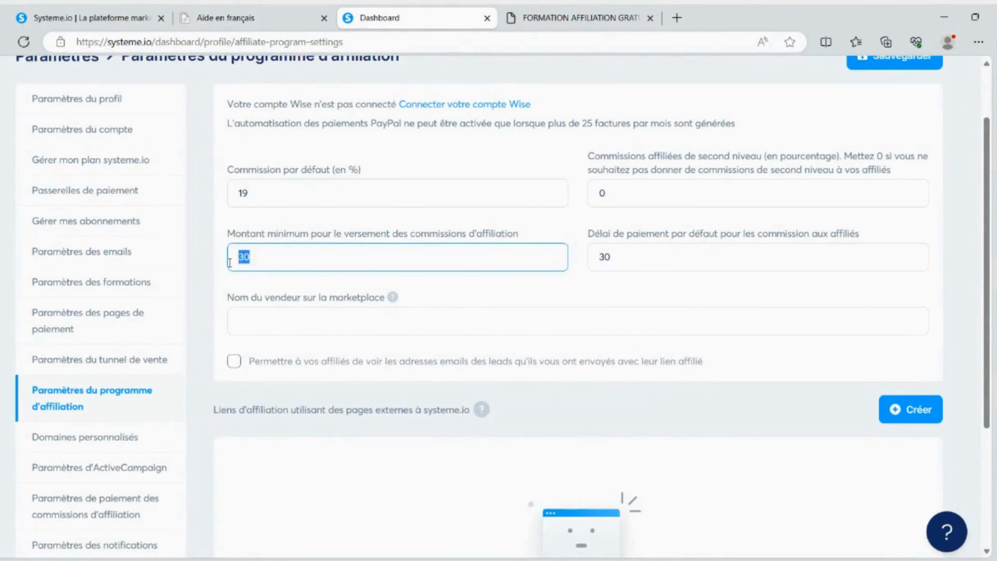
pyautogui.write('0')
pyautogui.moveTo(655, 258); pyautogui.dragTo(607, 257)
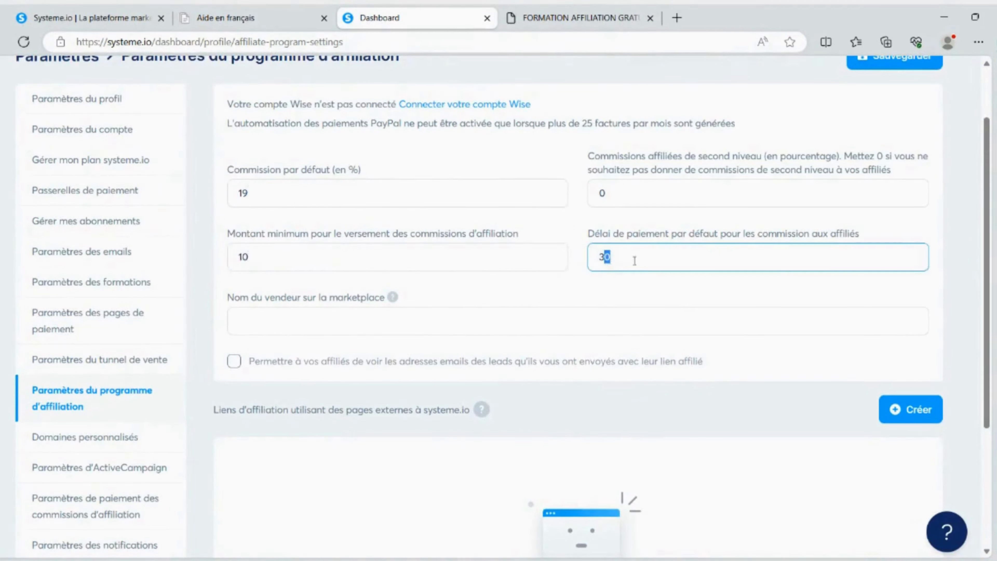
pyautogui.scroll(2, 610, 227)
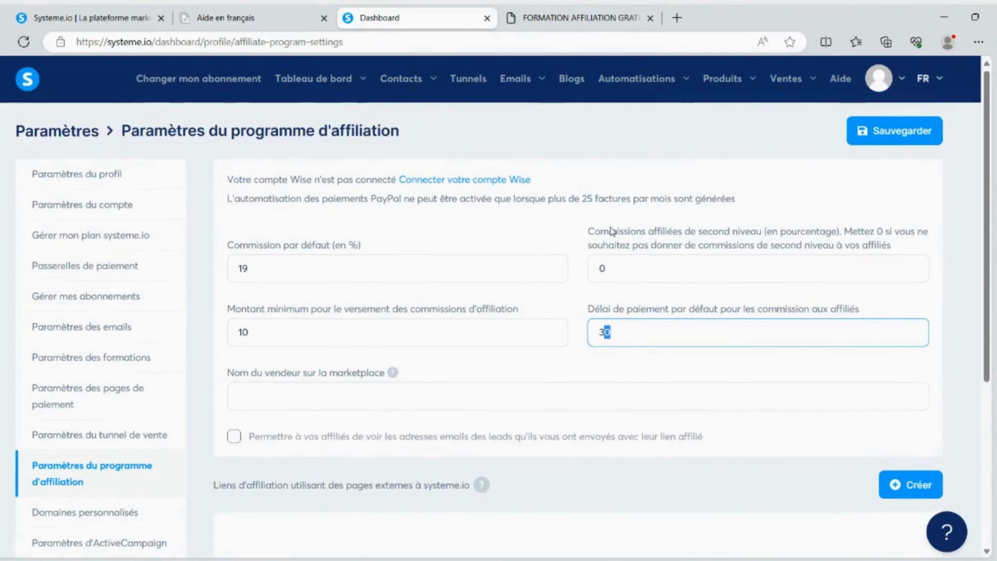
pyautogui.scroll(-5, 366, 254)
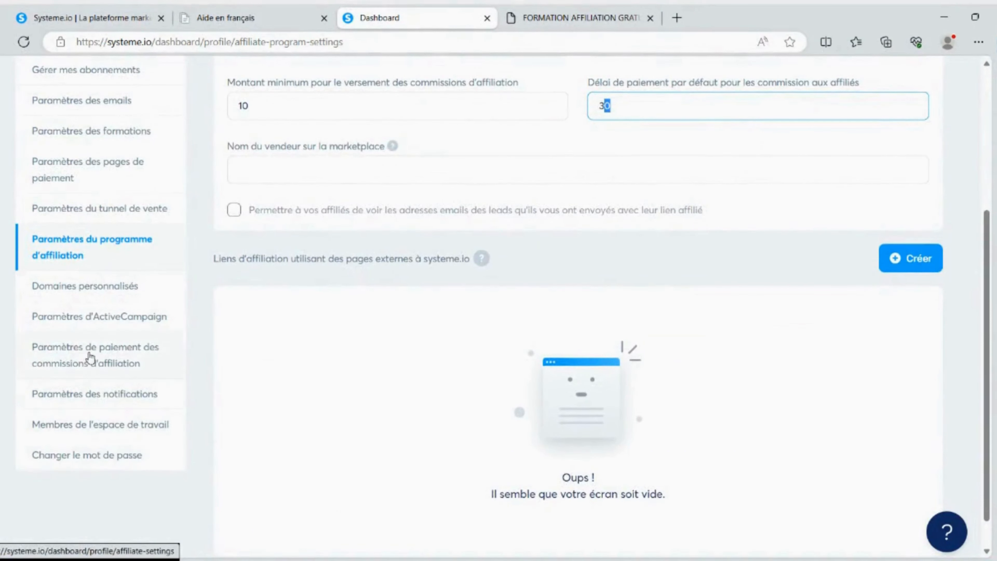
pyautogui.scroll(1, 380, 363)
pyautogui.scroll(6, 381, 363)
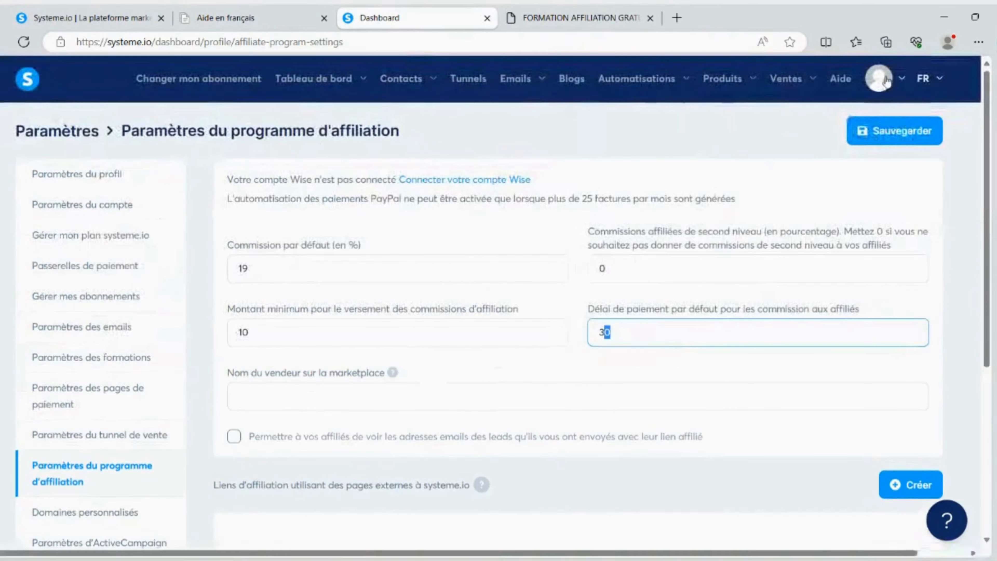
# Leave the affiliate program settings without saving and open the page for changing the subscription plan
pyautogui.moveTo(894, 83)
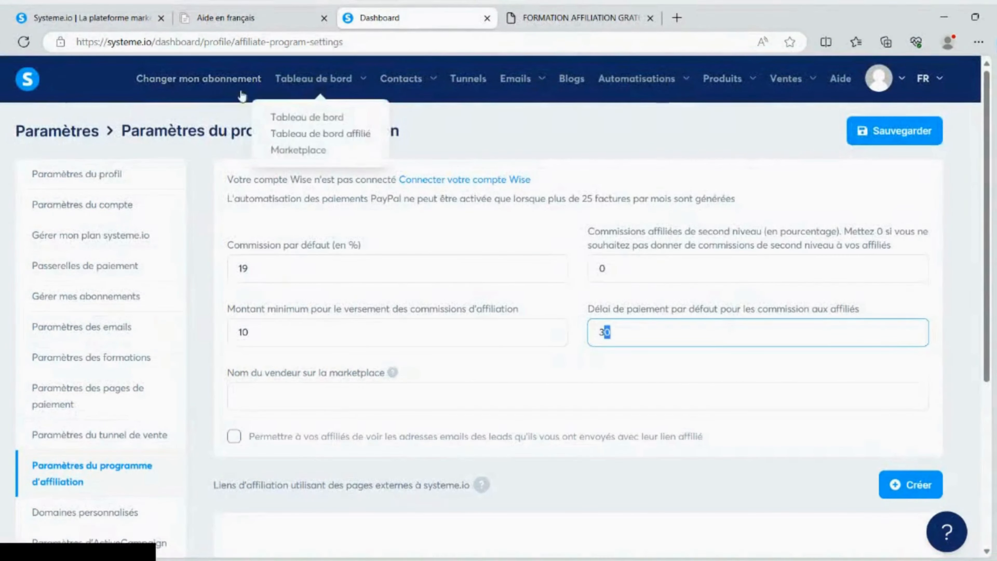
pyautogui.click(230, 84)
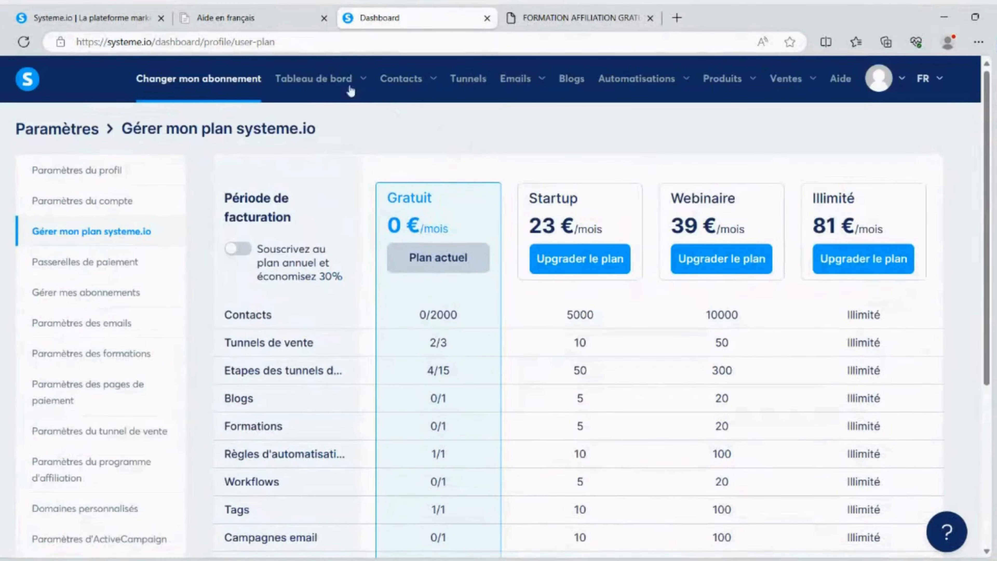
pyautogui.moveTo(327, 105)
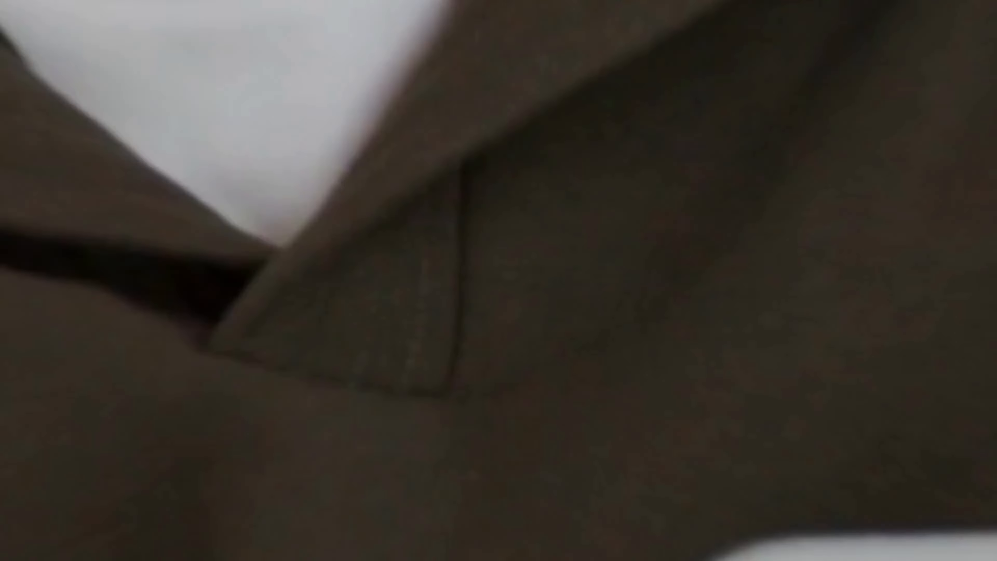